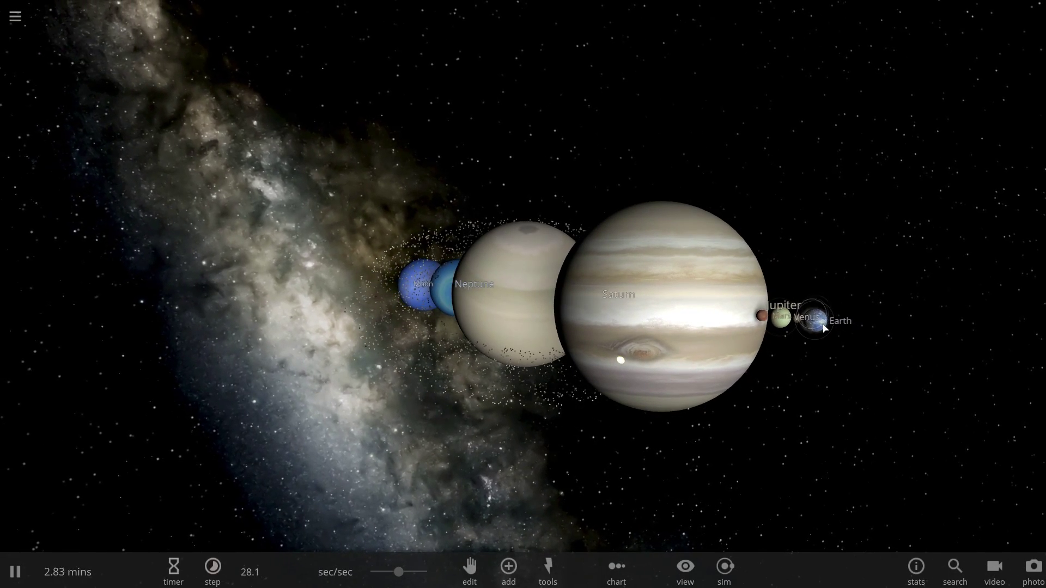
# Select a body in the Solar System - Now & Real Time simulation and orbit the view around the planets
pyautogui.click(825, 329)
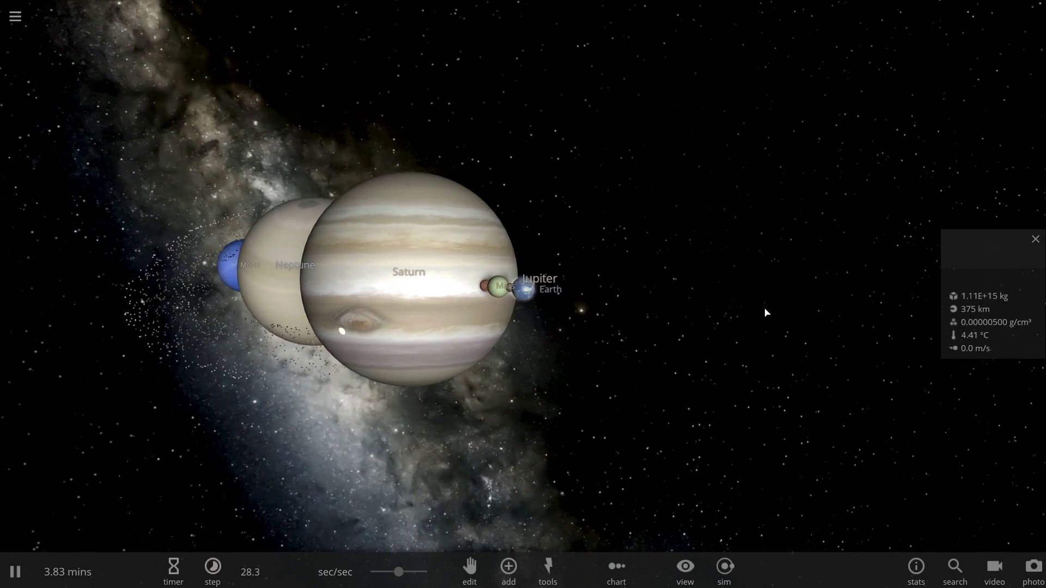
pyautogui.scroll(3, 761, 313)
pyautogui.moveTo(729, 317); pyautogui.dragTo(609, 331)
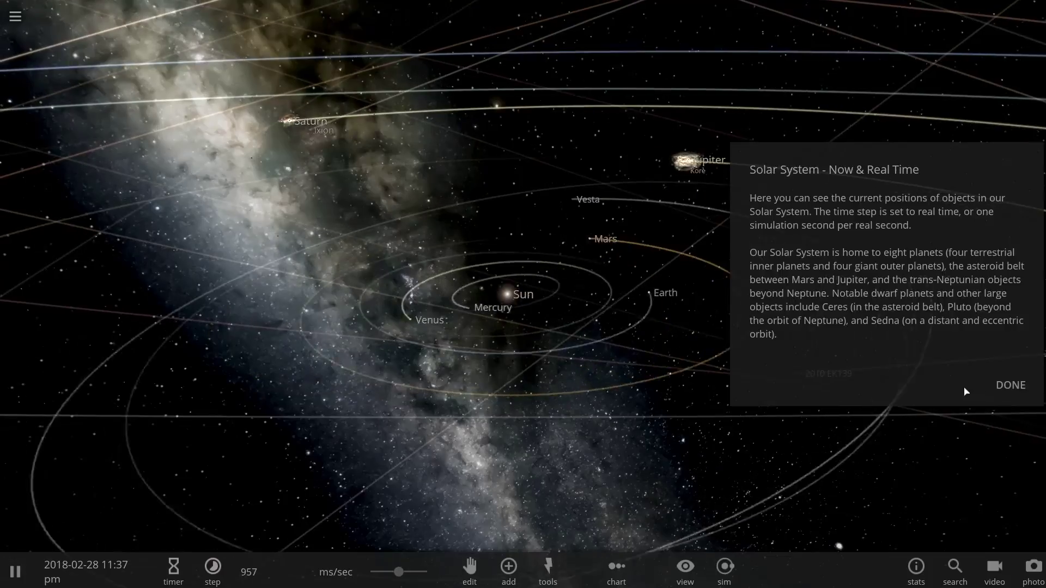
# Dismiss the solar system introduction and centre the camera on Earth
pyautogui.click(1008, 381)
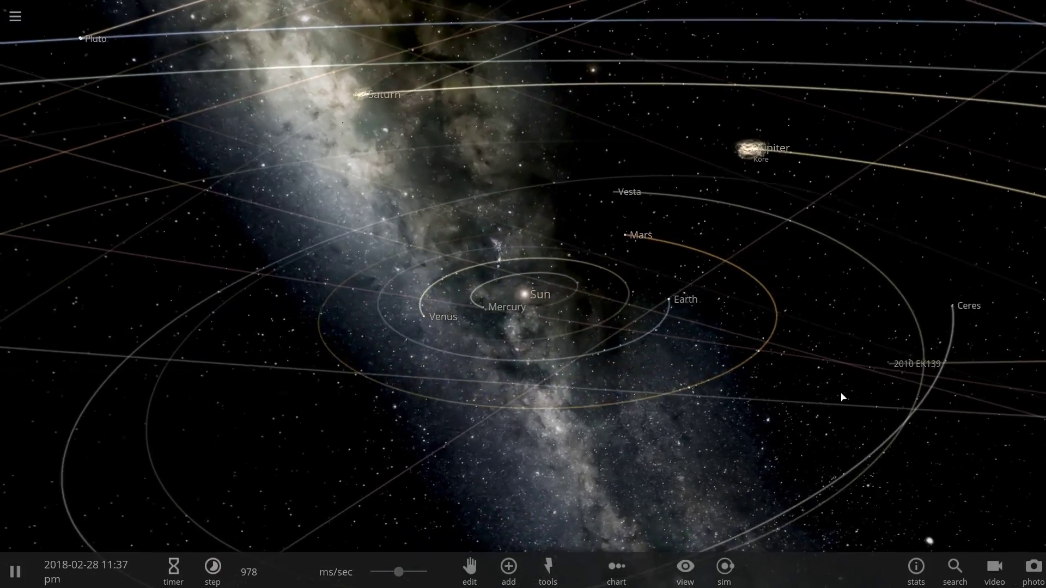
pyautogui.moveTo(842, 397); pyautogui.dragTo(529, 348)
pyautogui.doubleClick(672, 312)
pyautogui.scroll(3, 528, 344)
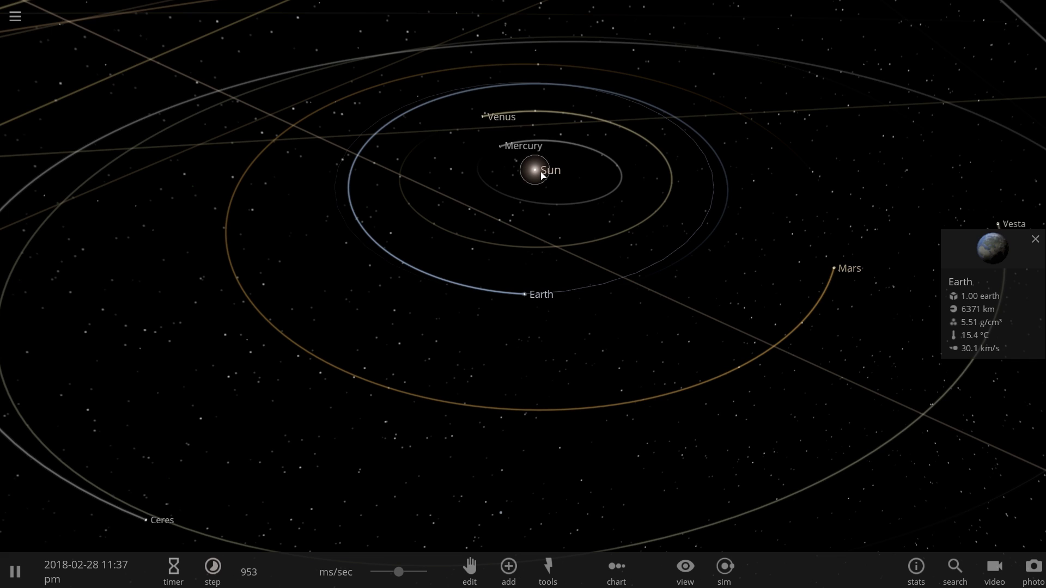
# Select the Sun, tilt to a top-down view over the inner planets, and close its details
pyautogui.click(542, 176)
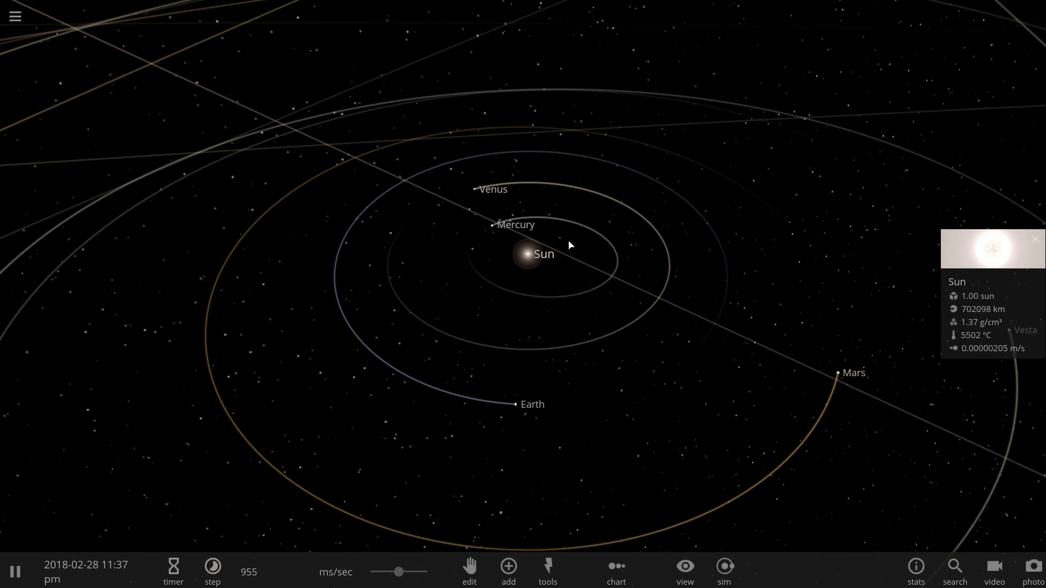
pyautogui.moveTo(567, 243); pyautogui.dragTo(582, 376)
pyautogui.click(582, 376)
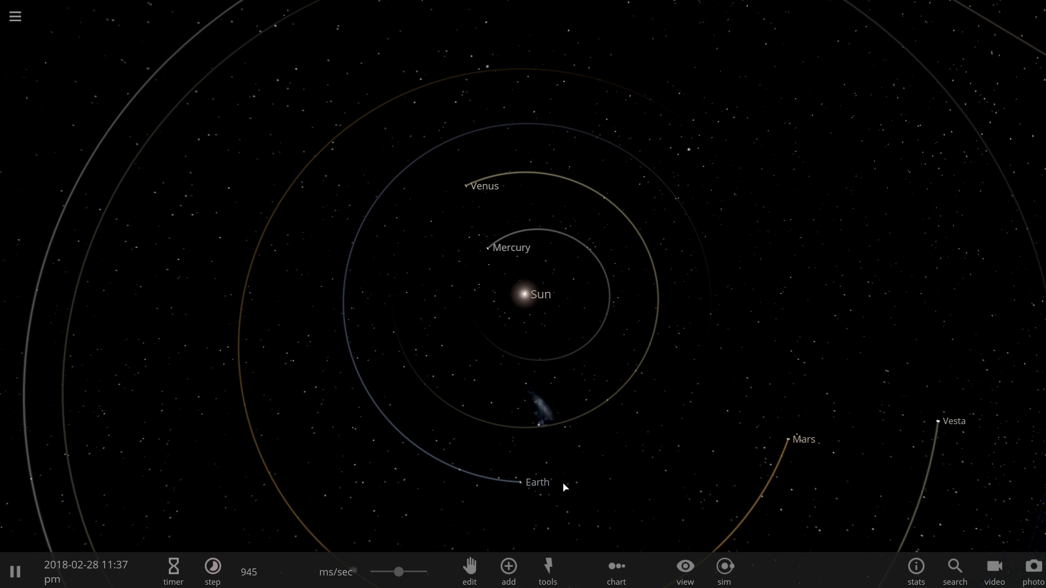
# Turn on full orbit drawing and zoom out to see Mercury, Venus, Earth and Mars orbits
pyautogui.click(686, 570)
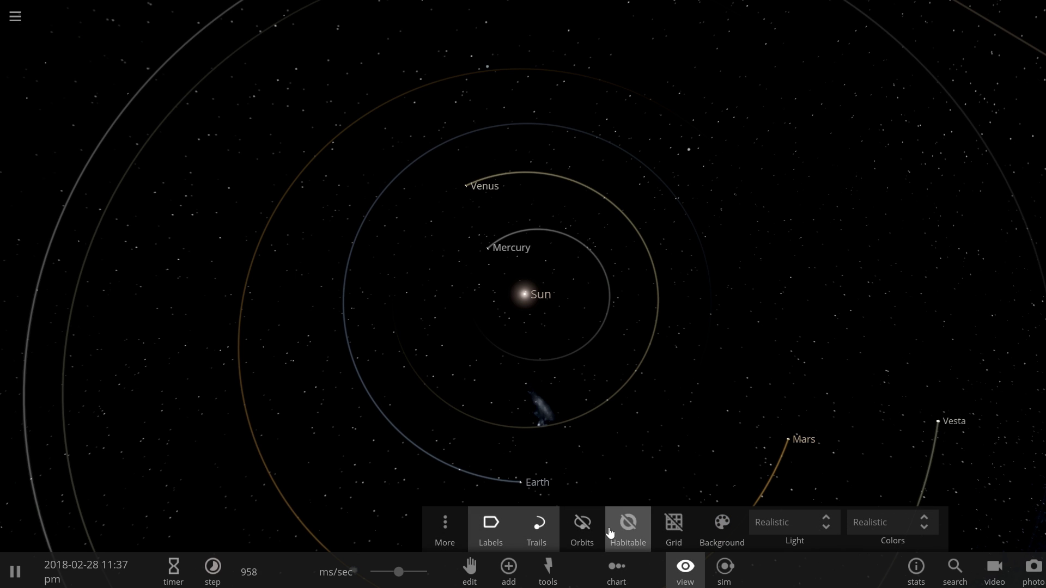
pyautogui.click(582, 526)
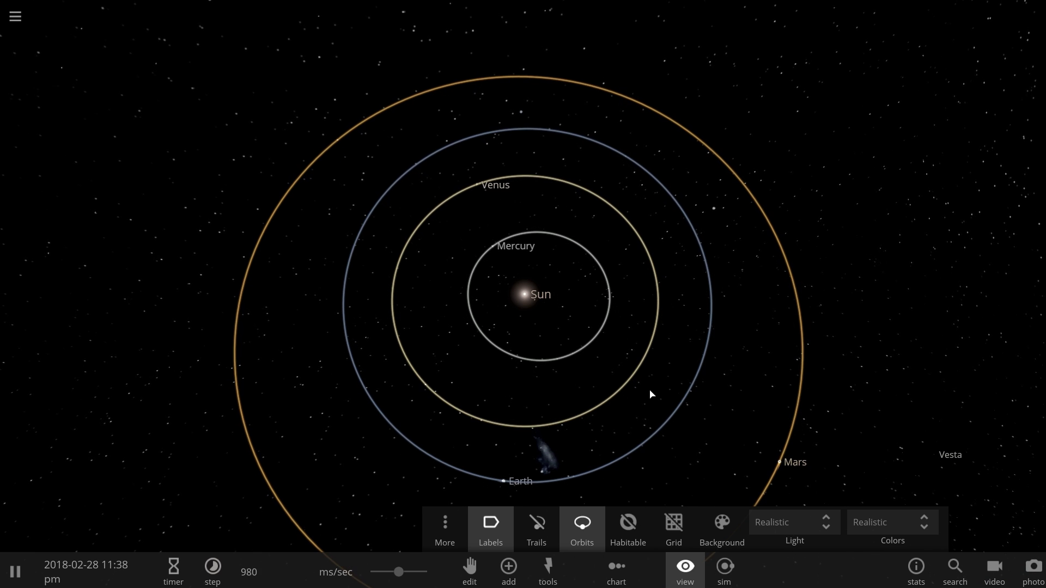
pyautogui.scroll(-3, 654, 396)
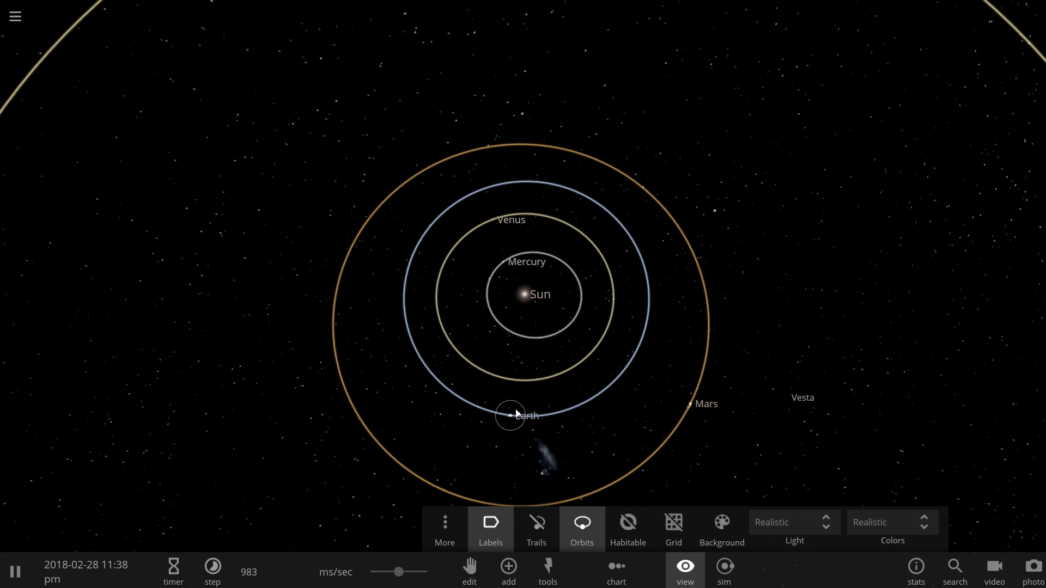
pyautogui.scroll(-3, 522, 409)
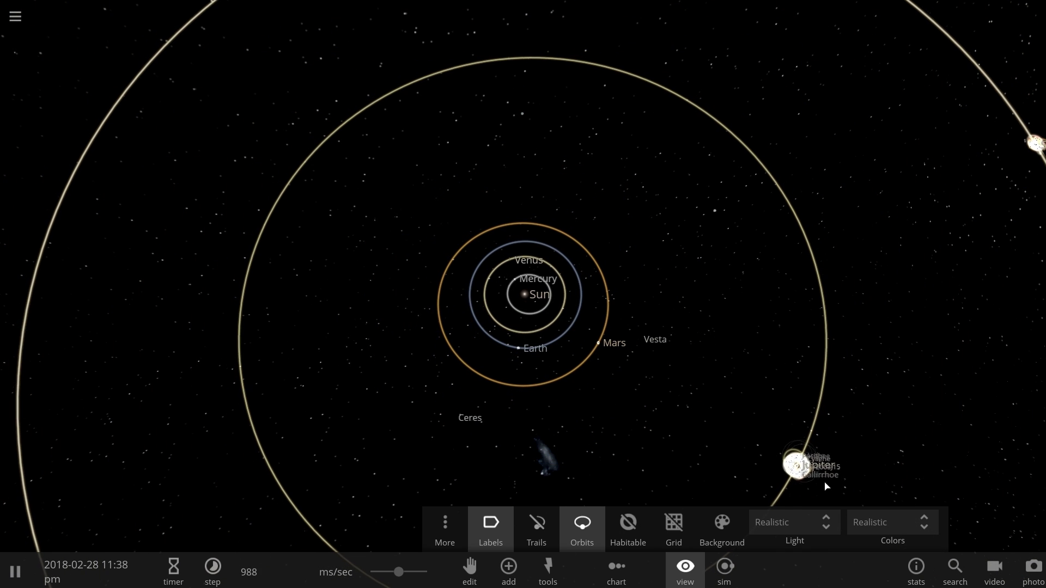
pyautogui.scroll(-3, 761, 455)
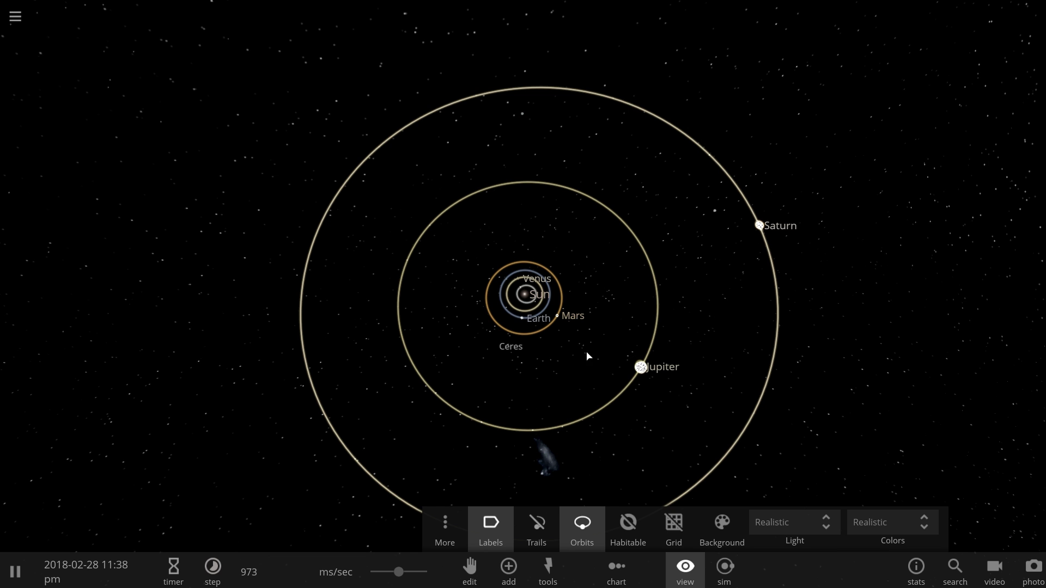
pyautogui.scroll(-3, 650, 431)
pyautogui.scroll(2, 583, 319)
pyautogui.scroll(4, 562, 314)
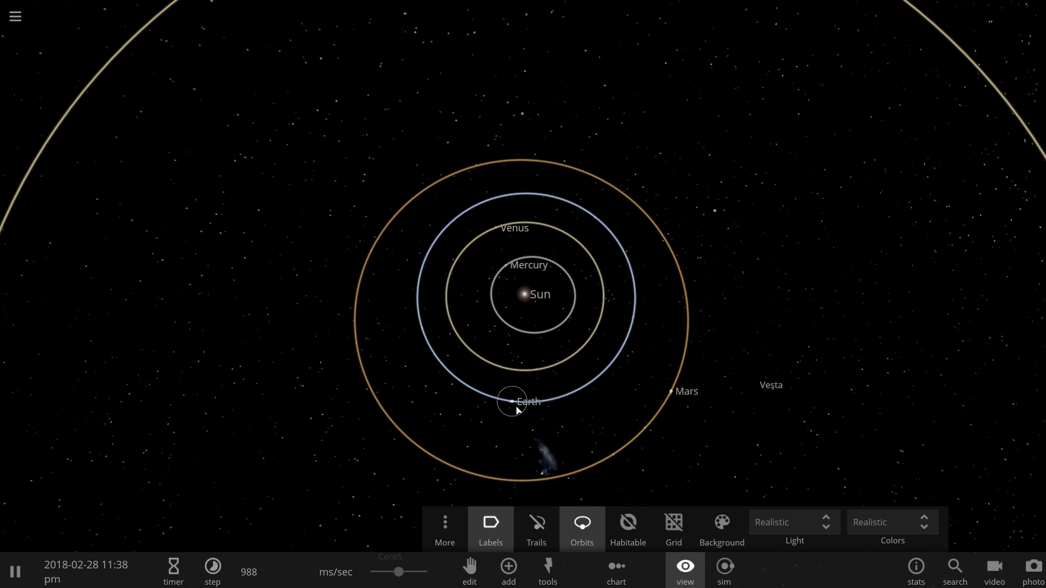
pyautogui.scroll(3, 518, 409)
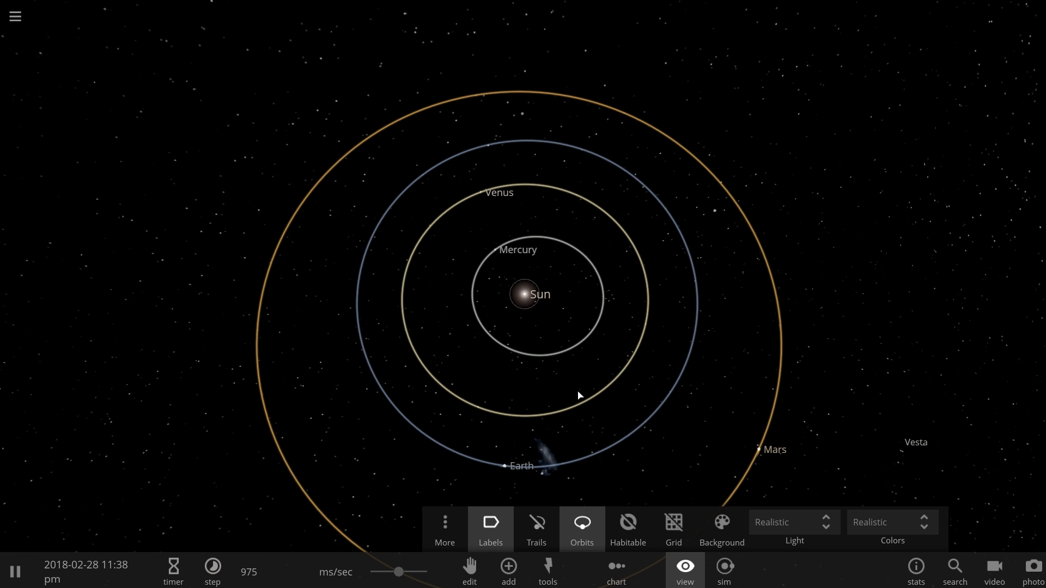
# Centre the camera on Earth and zoom out and back in around it
pyautogui.click(515, 465)
pyautogui.doubleClick(503, 467)
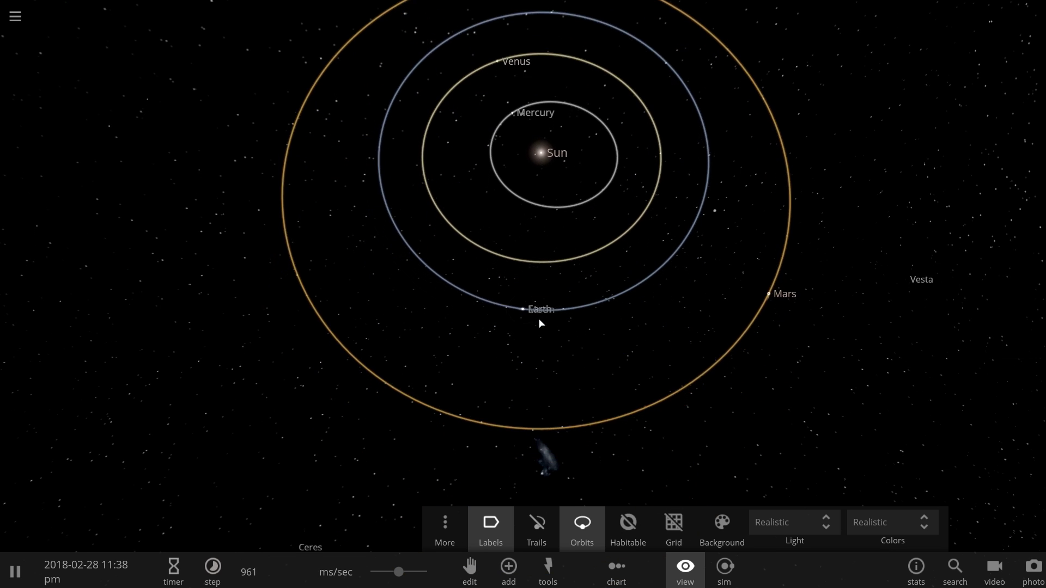
pyautogui.scroll(4, 537, 323)
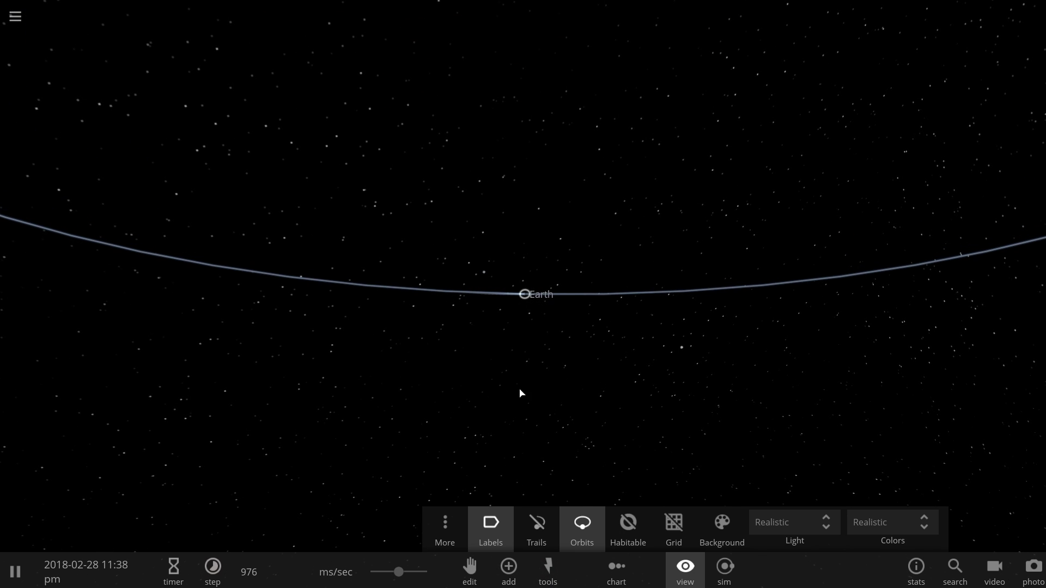
pyautogui.scroll(-6, 545, 352)
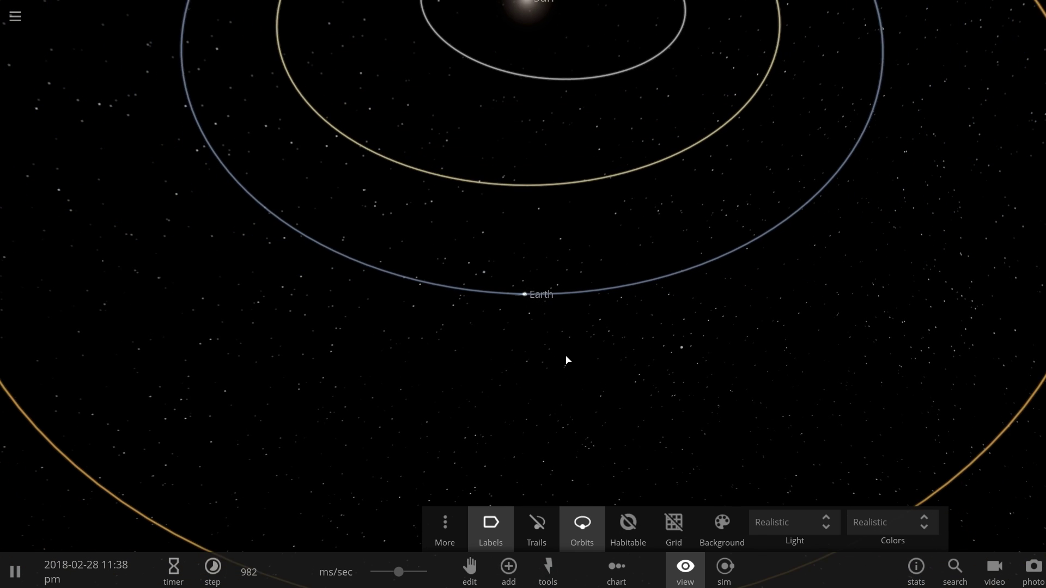
pyautogui.scroll(-5, 567, 356)
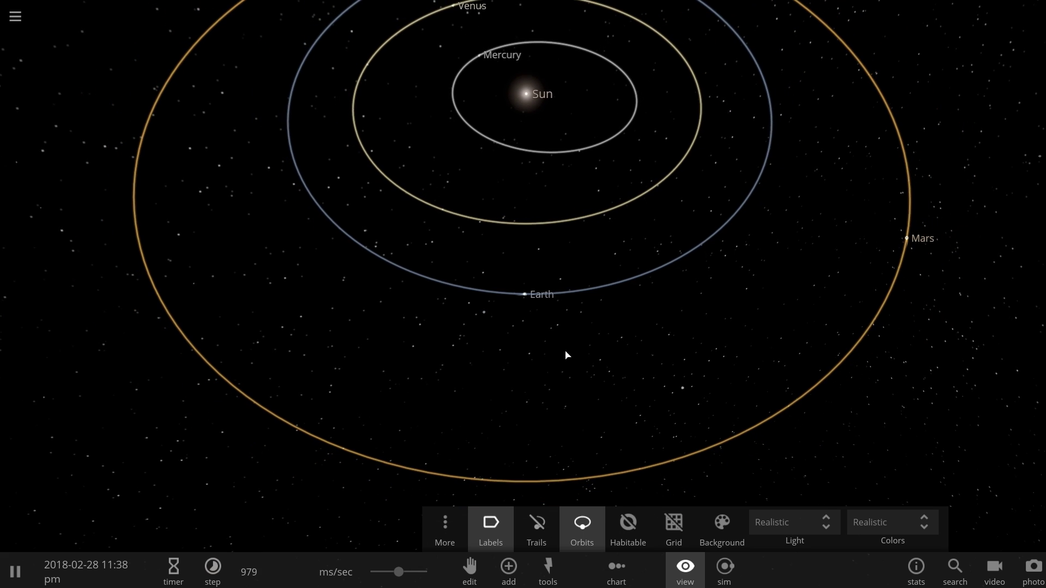
pyautogui.scroll(-3, 550, 368)
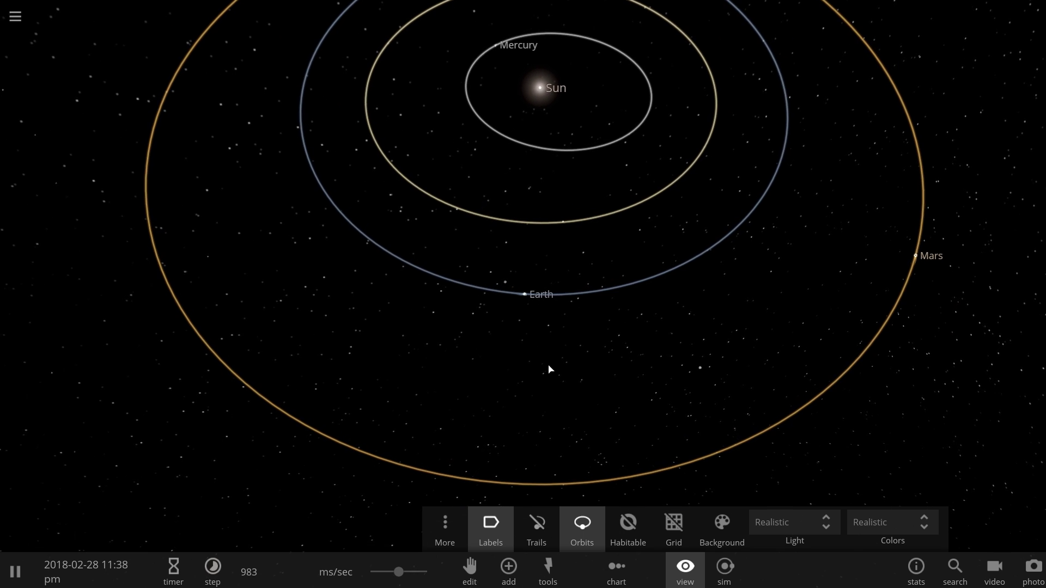
pyautogui.scroll(-3, 550, 368)
pyautogui.scroll(-3, 565, 371)
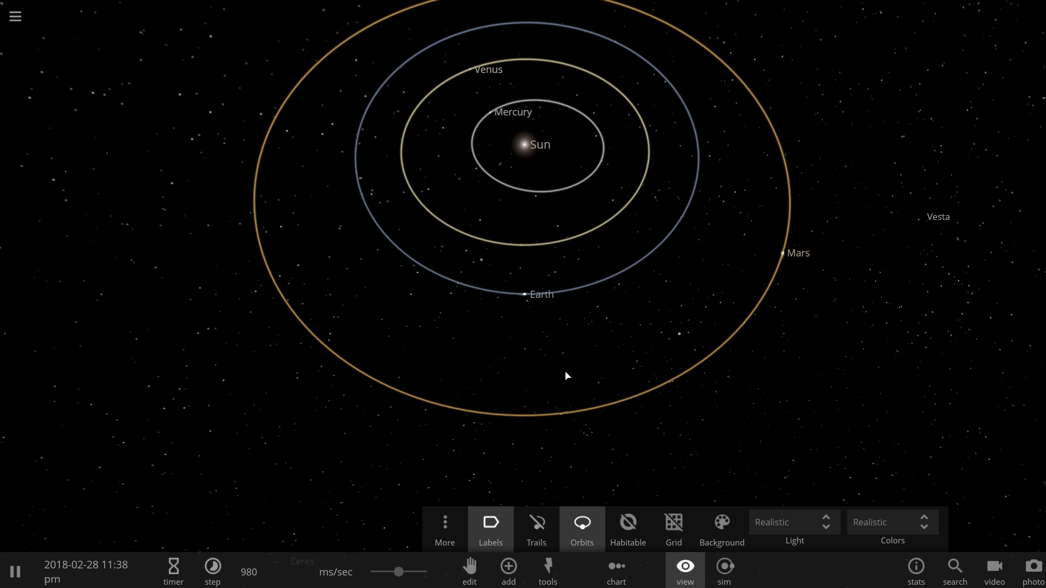
pyautogui.scroll(-5, 572, 356)
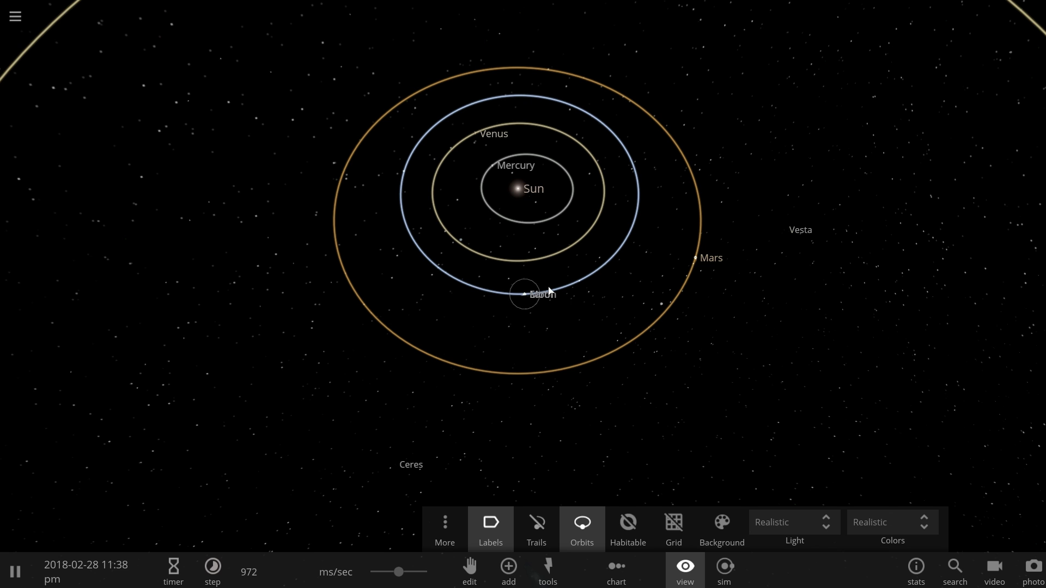
pyautogui.scroll(5, 549, 290)
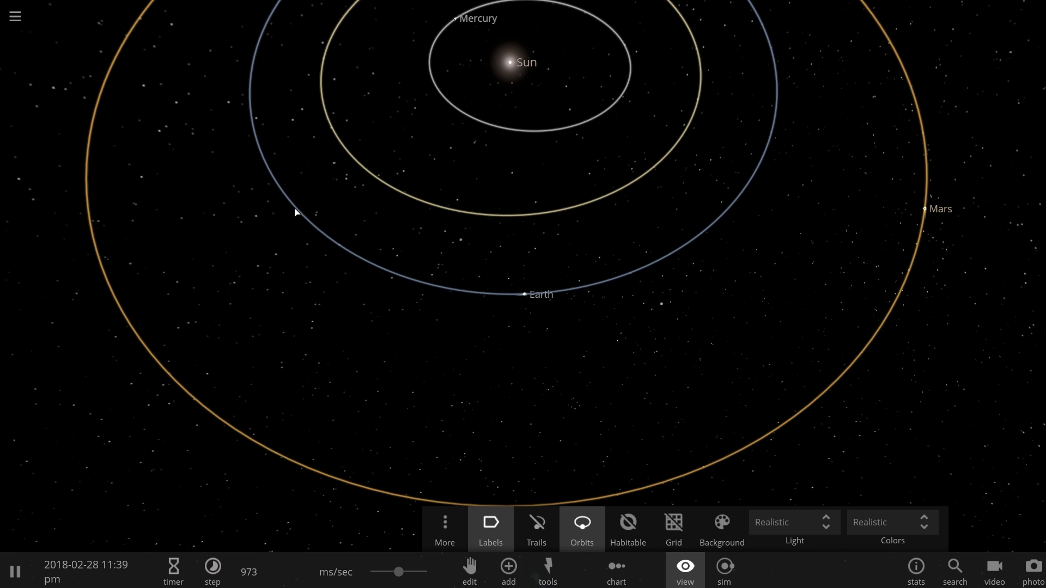
pyautogui.scroll(-5, 404, 156)
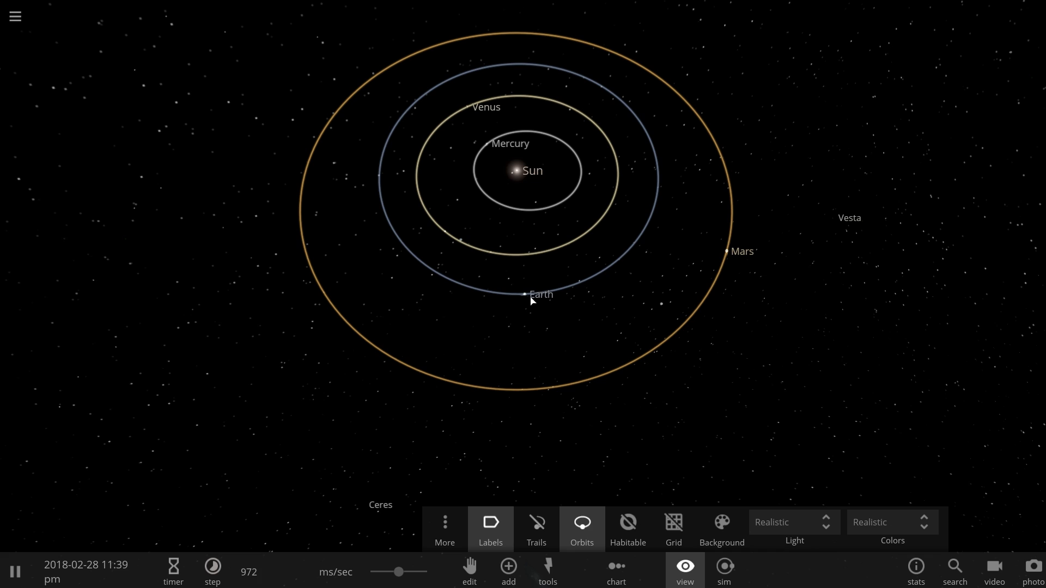
# Select the Moon to show its details (7.35E+22 kg, 1738 km radius) and tilt the view flatter
pyautogui.click(504, 280)
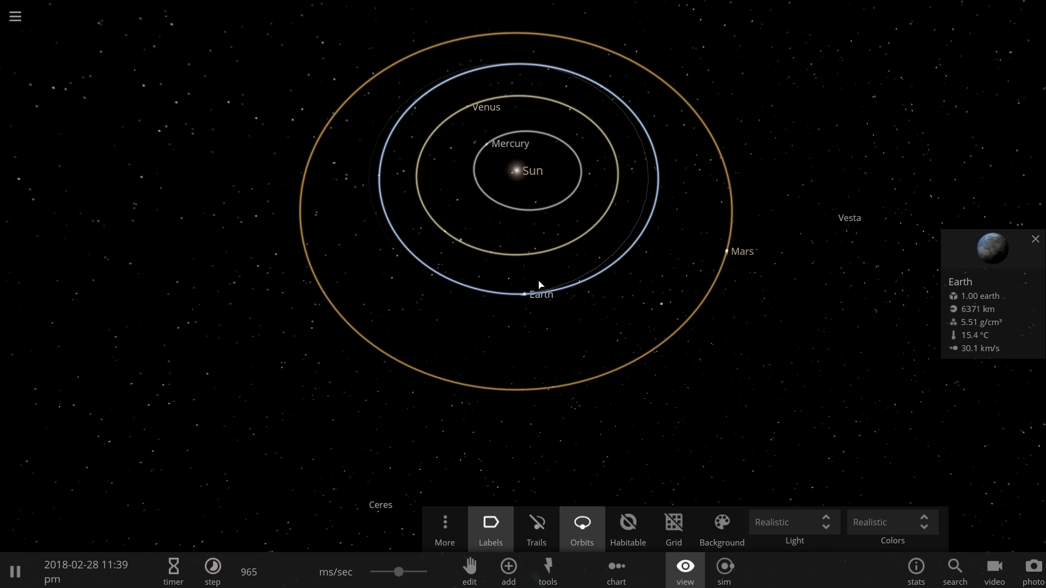
pyautogui.scroll(3, 540, 285)
pyautogui.click(532, 298)
pyautogui.moveTo(551, 300); pyautogui.dragTo(556, 276, button='right')
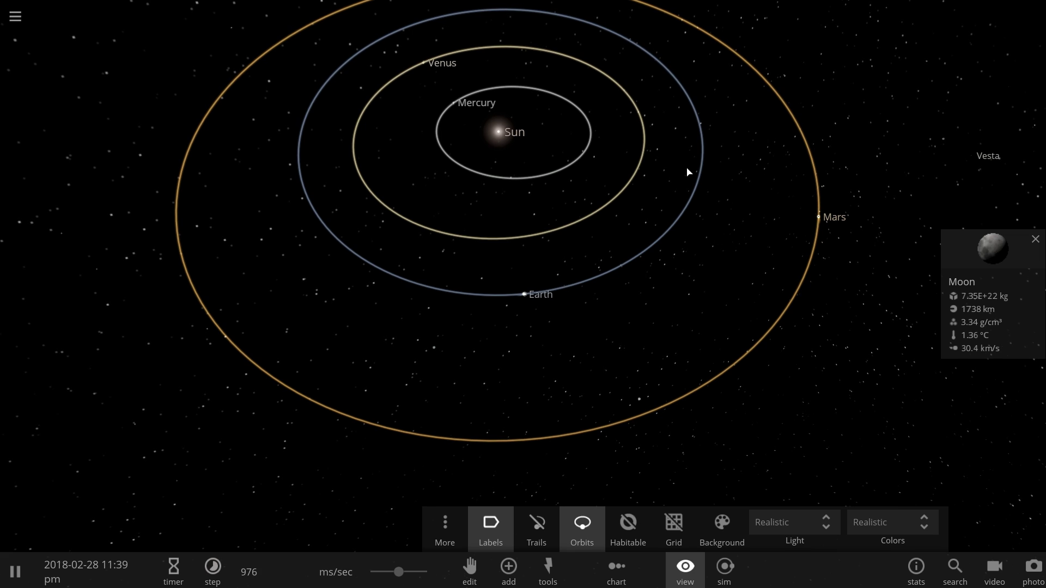
# Start a new empty simulation and place a Sun from the Stars list in empty space
pyautogui.click(21, 23)
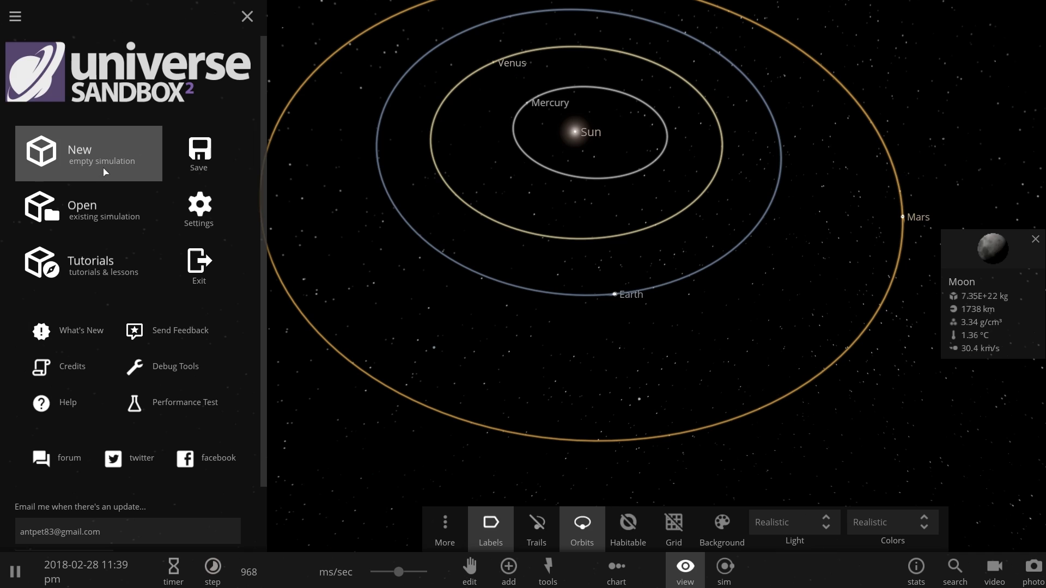
pyautogui.click(82, 158)
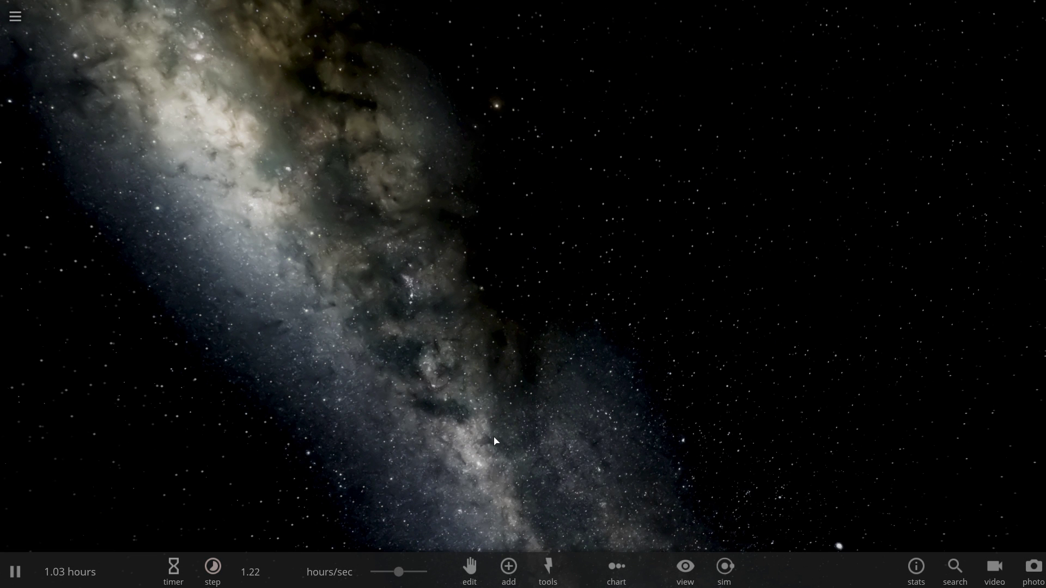
pyautogui.click(509, 572)
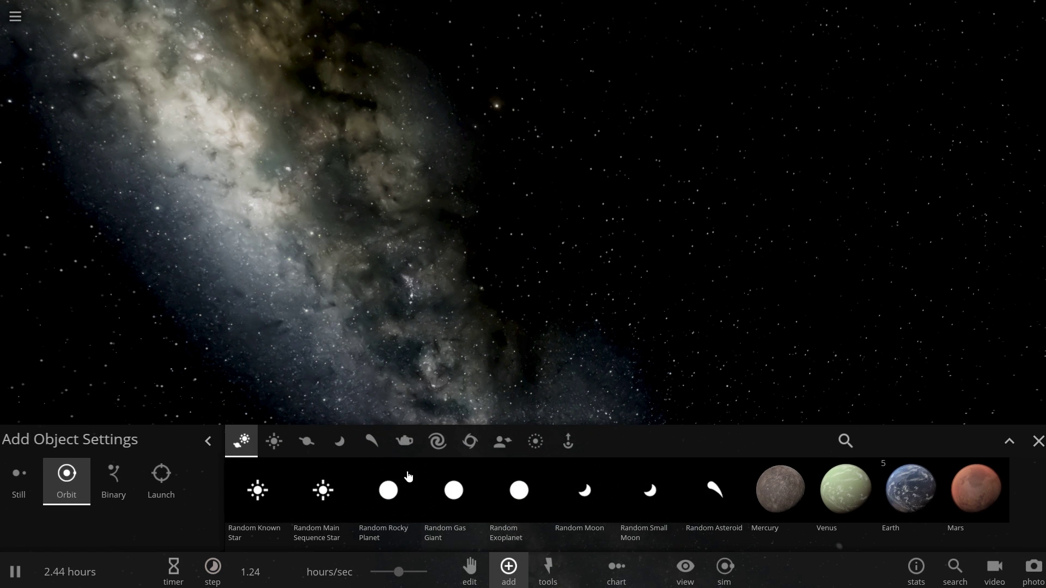
pyautogui.click(274, 442)
pyautogui.click(381, 479)
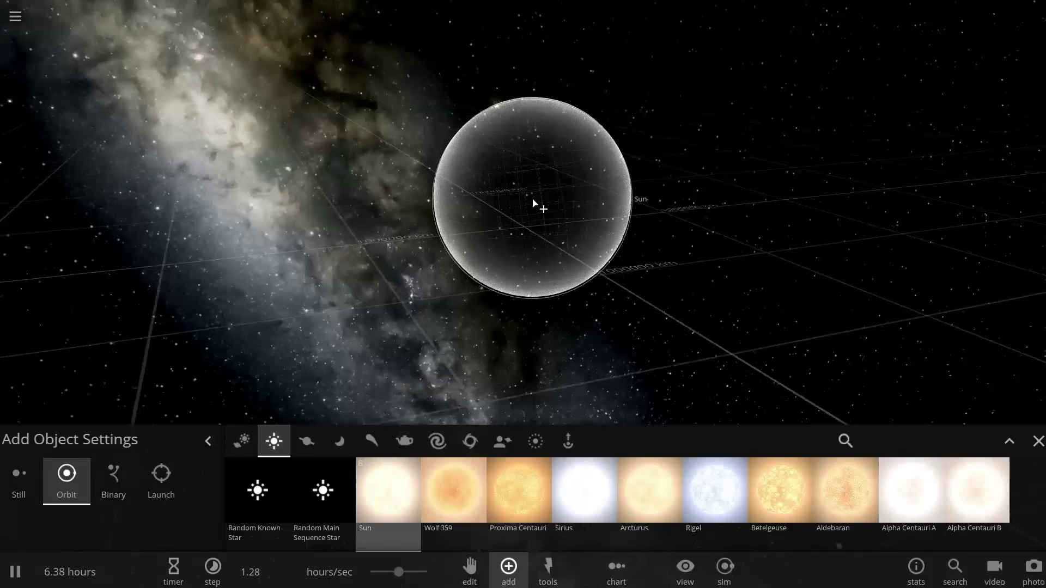
pyautogui.click(530, 206)
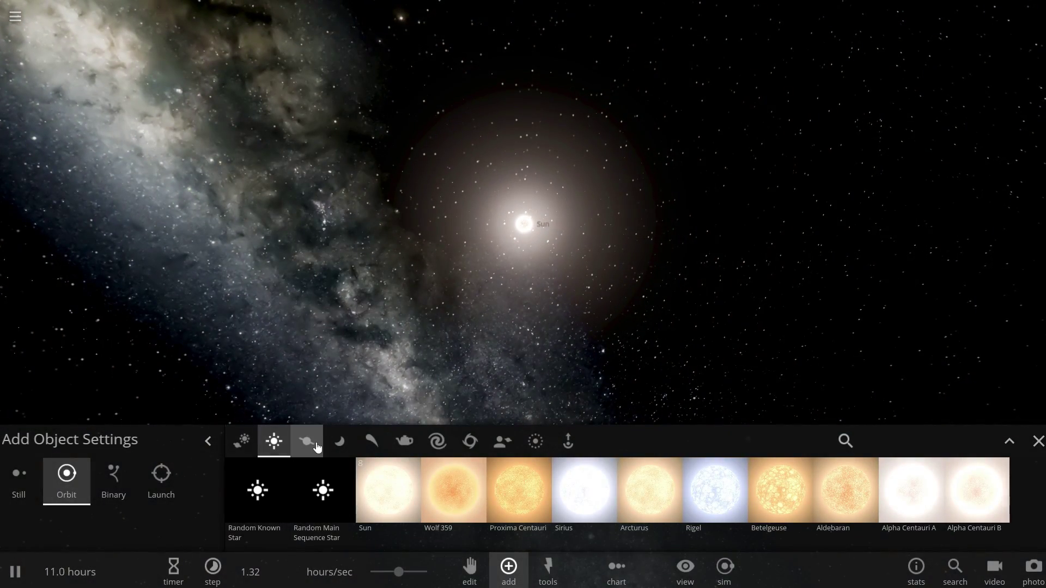
pyautogui.click(316, 446)
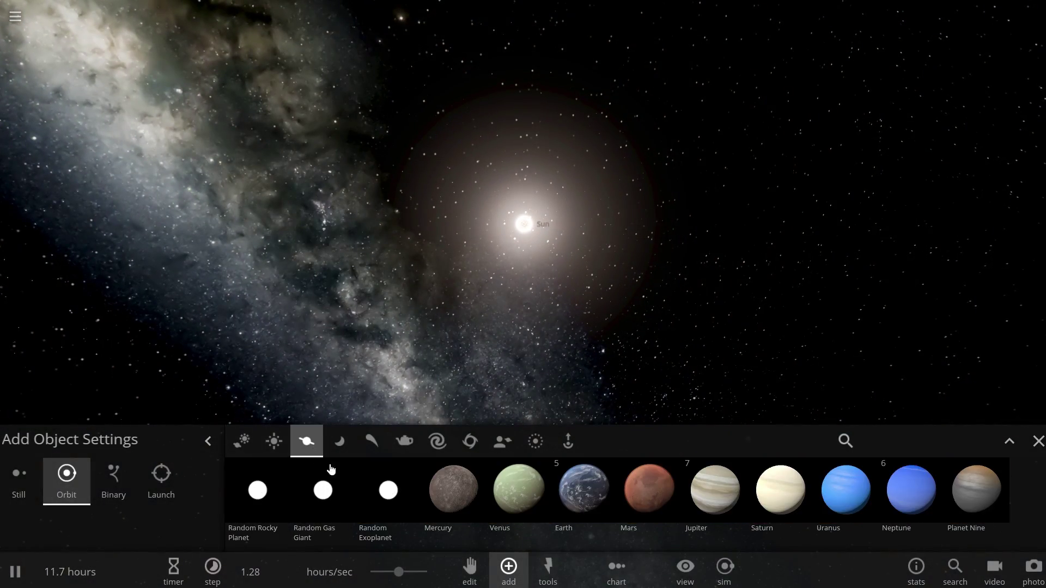
# Choose Earth, pause the simulation, and place three Earths on the orbit around the Sun
pyautogui.click(580, 490)
pyautogui.scroll(-3, 519, 322)
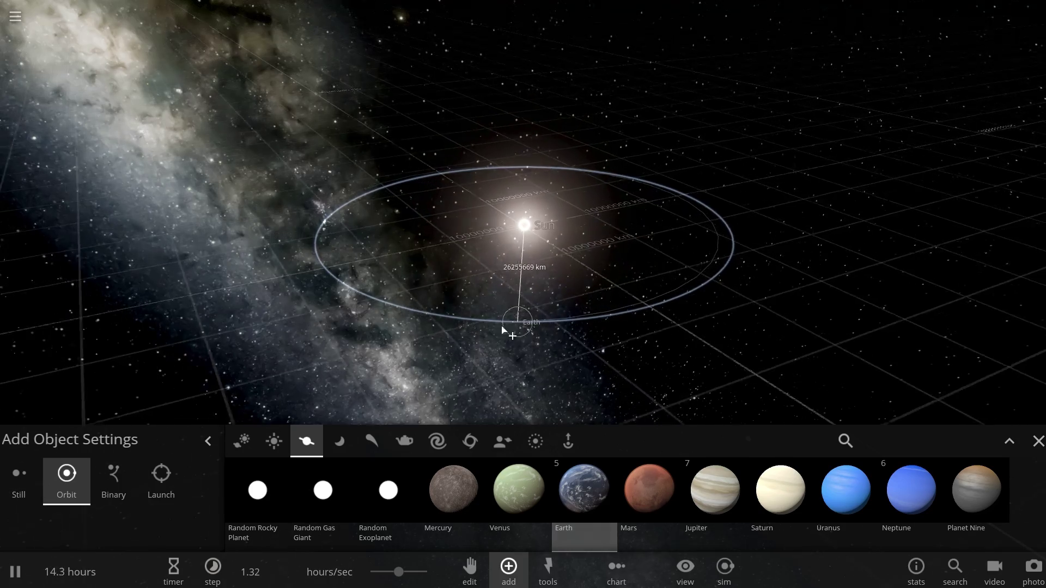
pyautogui.moveTo(499, 329); pyautogui.dragTo(448, 354, button='right')
pyautogui.press('space')
pyautogui.click(424, 352)
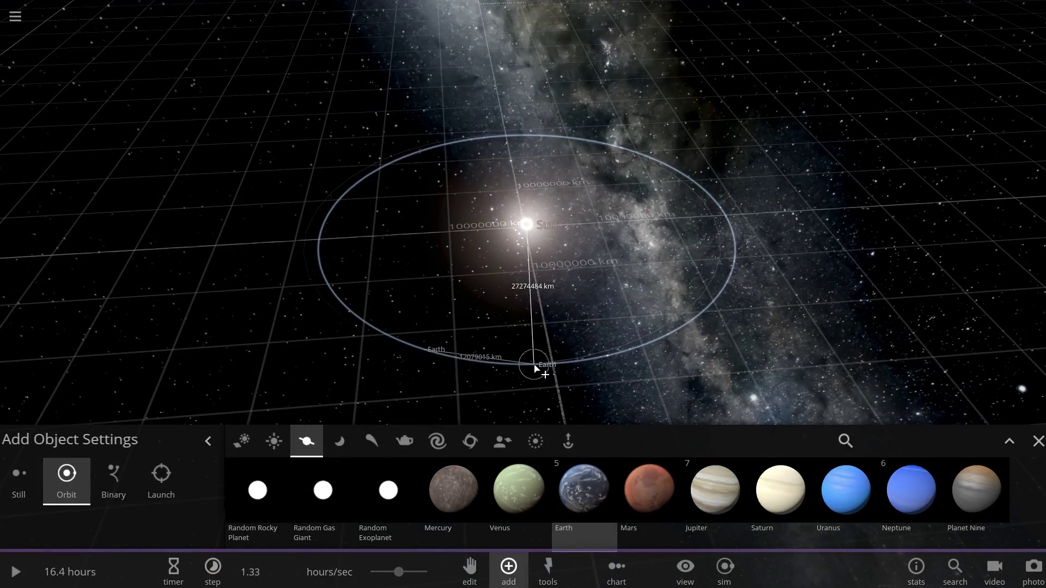
pyautogui.click(625, 336)
pyautogui.click(679, 303)
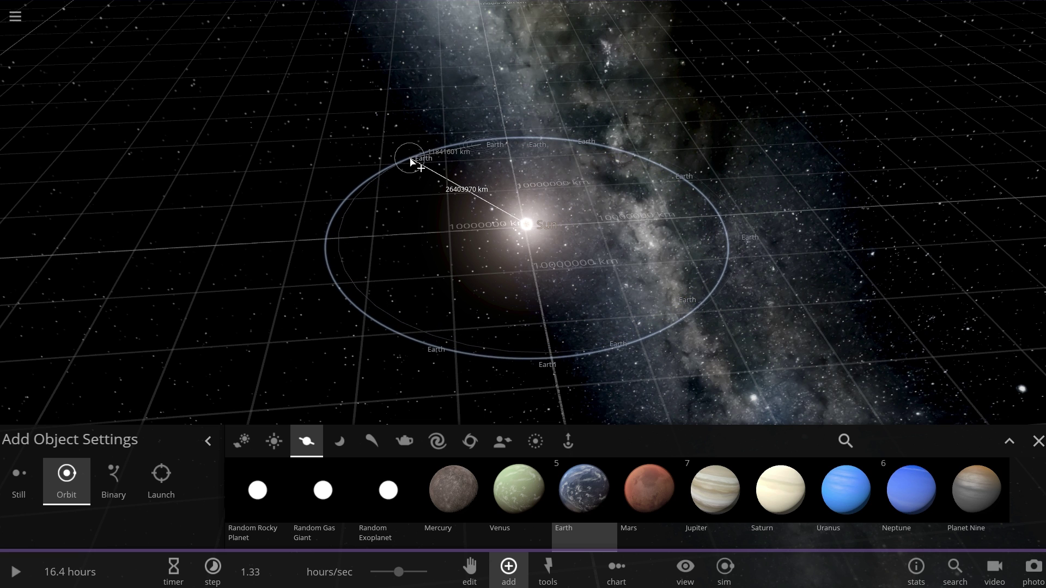
# Place two more Earths in the ring, stop adding objects, and unpause the simulation
pyautogui.click(325, 200)
pyautogui.click(327, 240)
pyautogui.press('Escape')
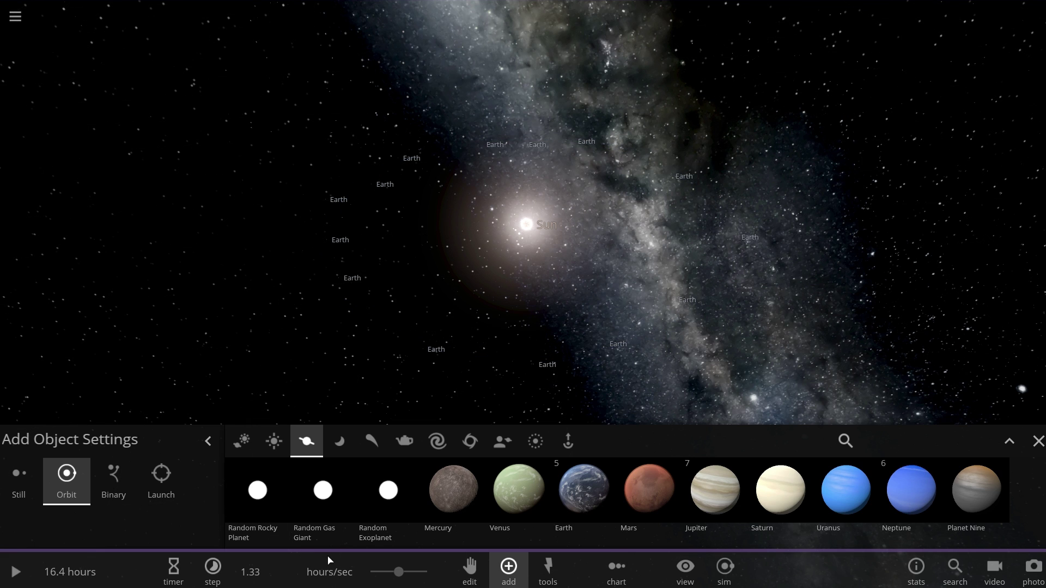
pyautogui.press('space')
# Hide motion trails, show orbit paths, and speed the simulation up to days per second
pyautogui.moveTo(420, 575); pyautogui.dragTo(431, 578)
pyautogui.click(685, 569)
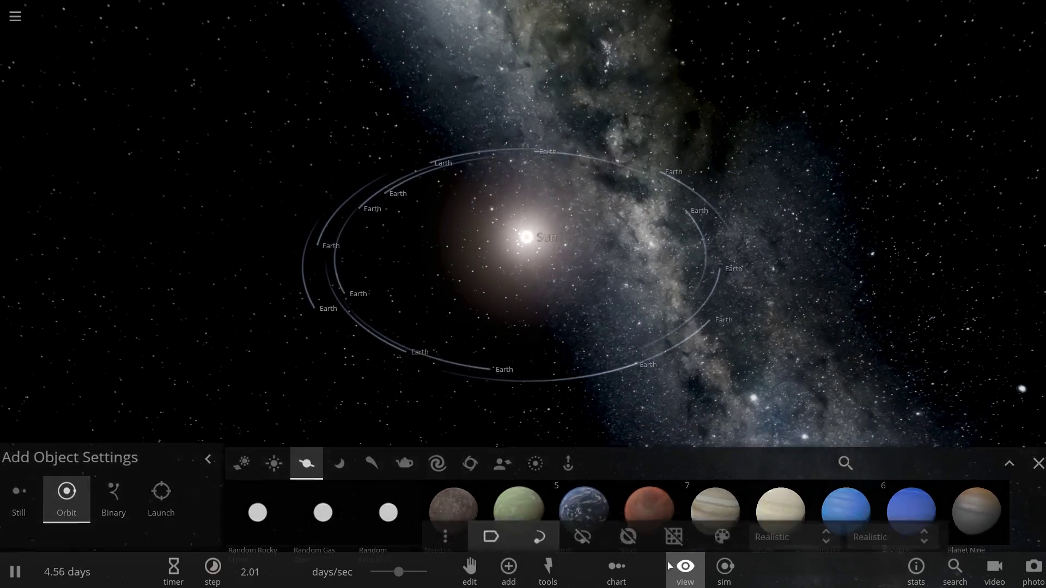
pyautogui.click(522, 541)
pyautogui.click(582, 531)
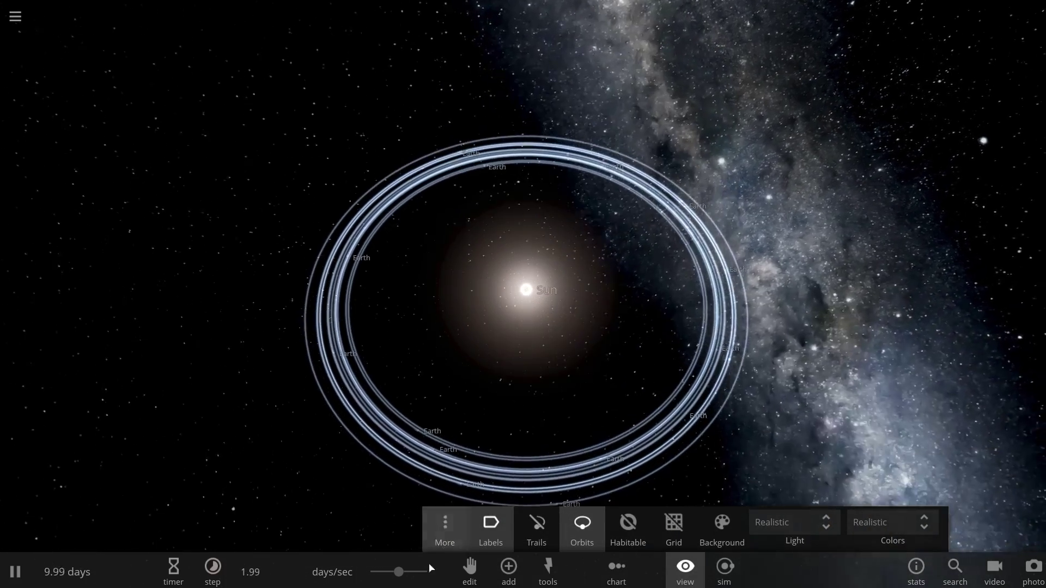
pyautogui.moveTo(399, 574); pyautogui.dragTo(424, 576)
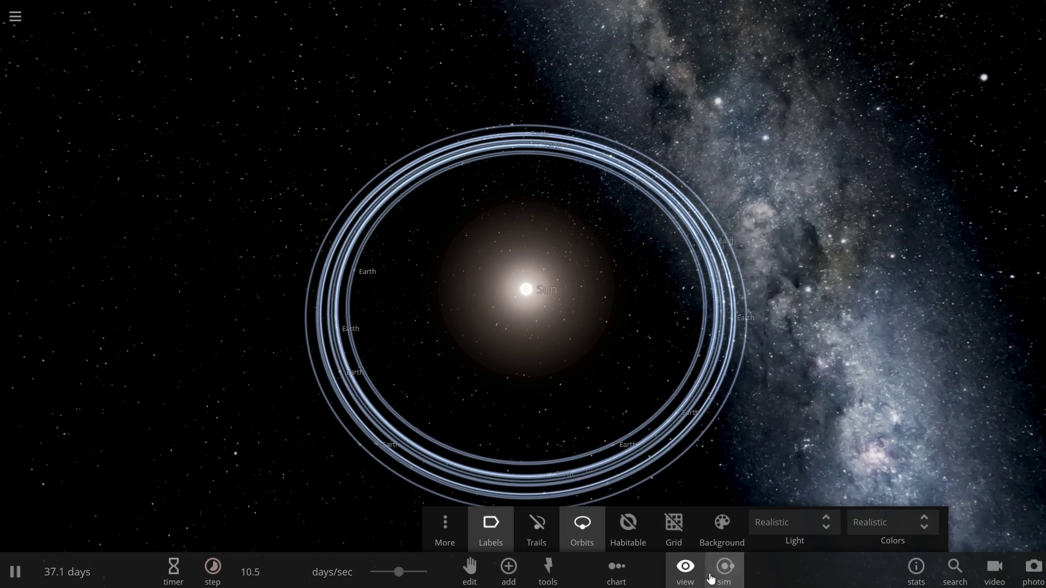
pyautogui.click(695, 580)
# Raise the speed to months per second and orbit the camera around the Earth ring
pyautogui.moveTo(688, 498); pyautogui.dragTo(701, 502)
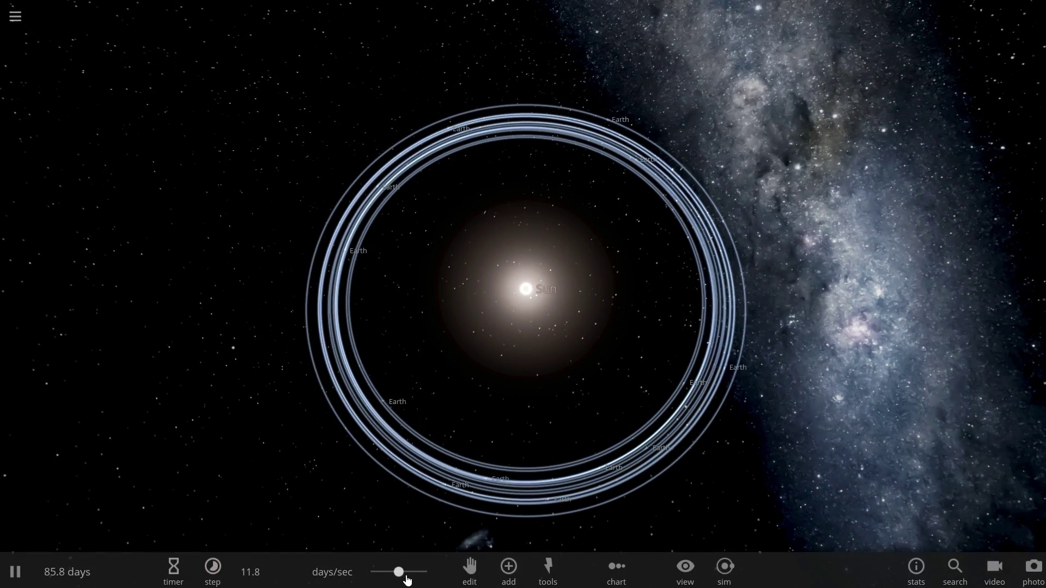
pyautogui.moveTo(406, 577); pyautogui.dragTo(430, 581)
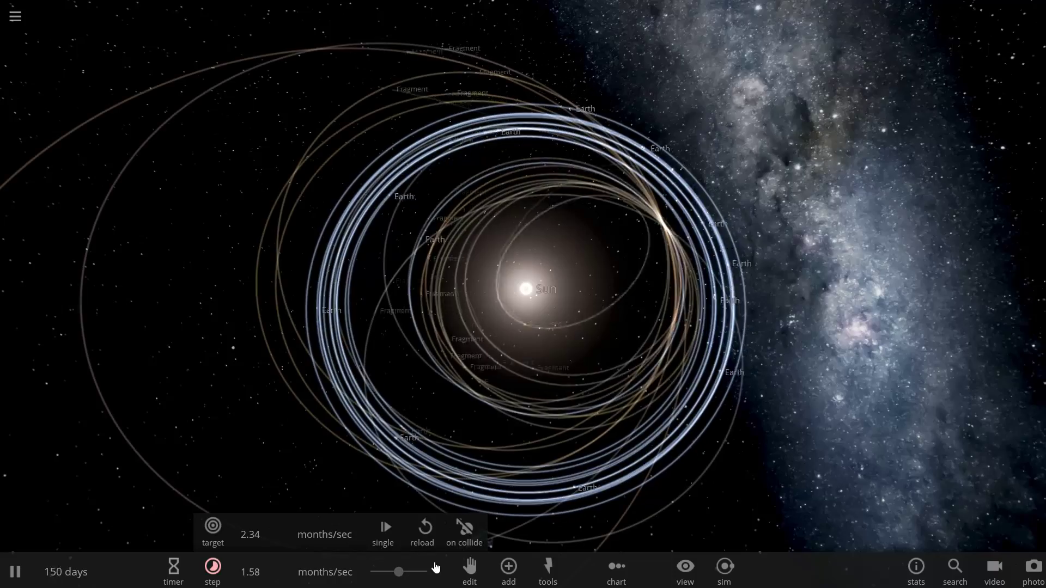
pyautogui.moveTo(757, 286); pyautogui.dragTo(681, 252)
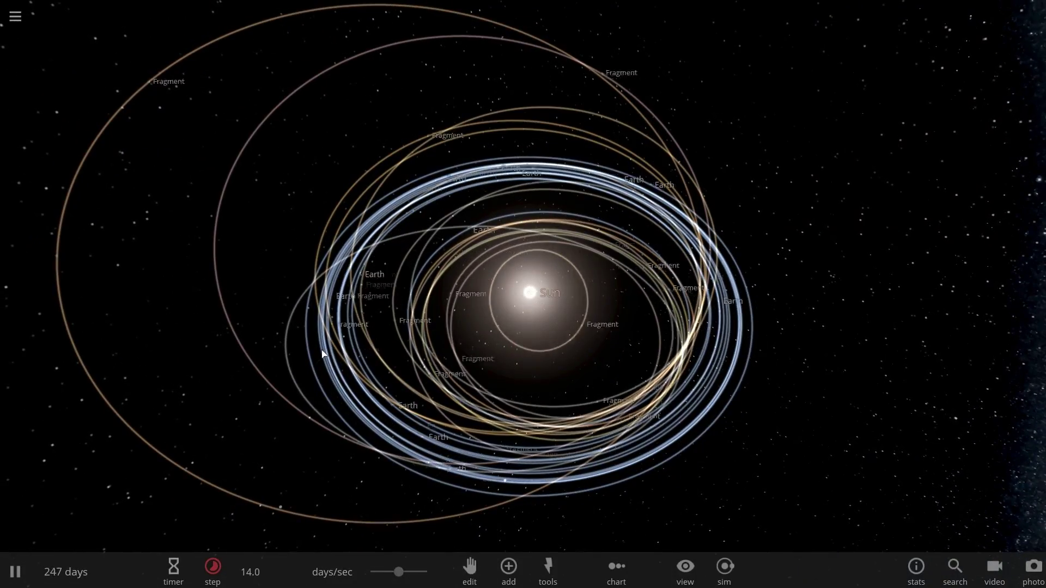
pyautogui.moveTo(357, 363); pyautogui.dragTo(381, 355)
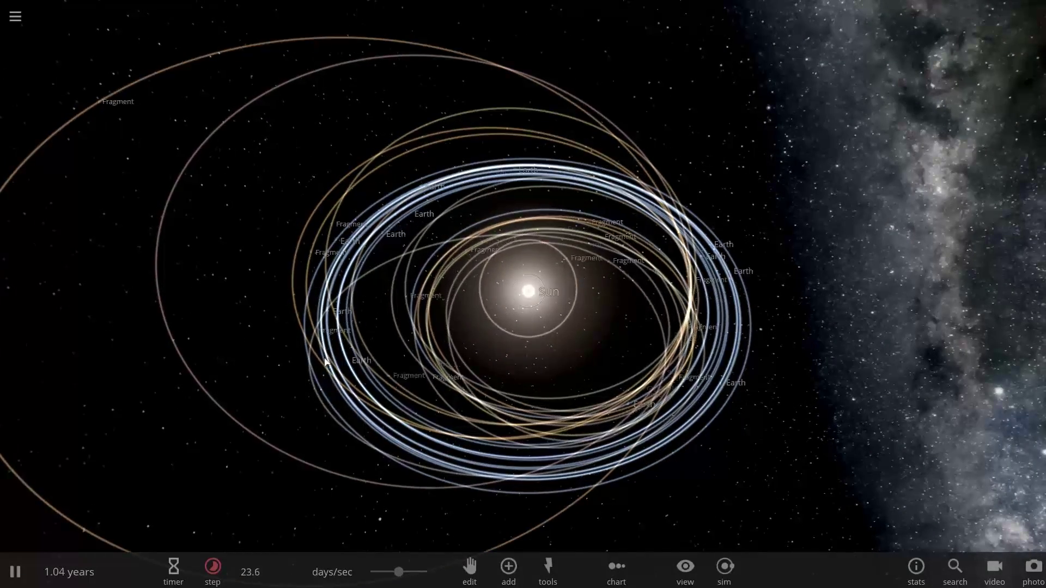
pyautogui.moveTo(340, 364); pyautogui.dragTo(355, 381)
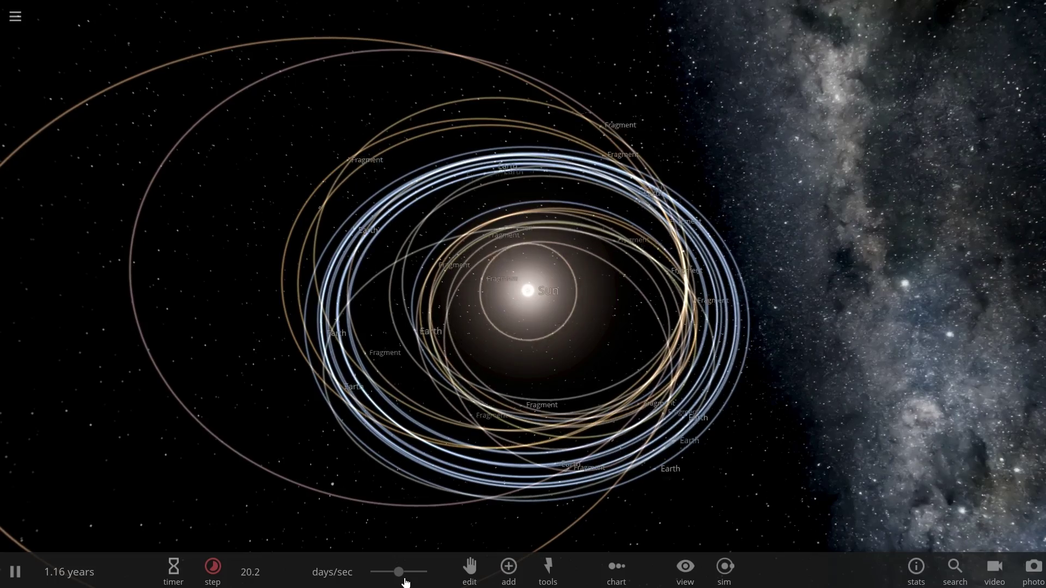
# Swing the view nearly edge-on to the orbits and slow the simulation down
pyautogui.moveTo(404, 579)
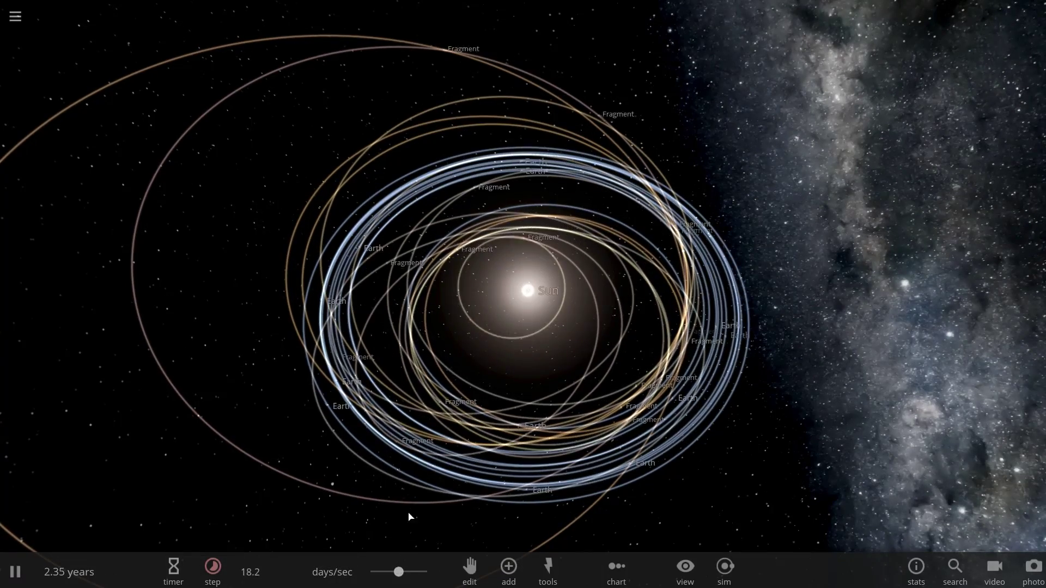
pyautogui.moveTo(422, 443); pyautogui.dragTo(413, 359, button='right')
pyautogui.moveTo(411, 359); pyautogui.dragTo(348, 458)
pyautogui.moveTo(401, 574); pyautogui.dragTo(344, 585)
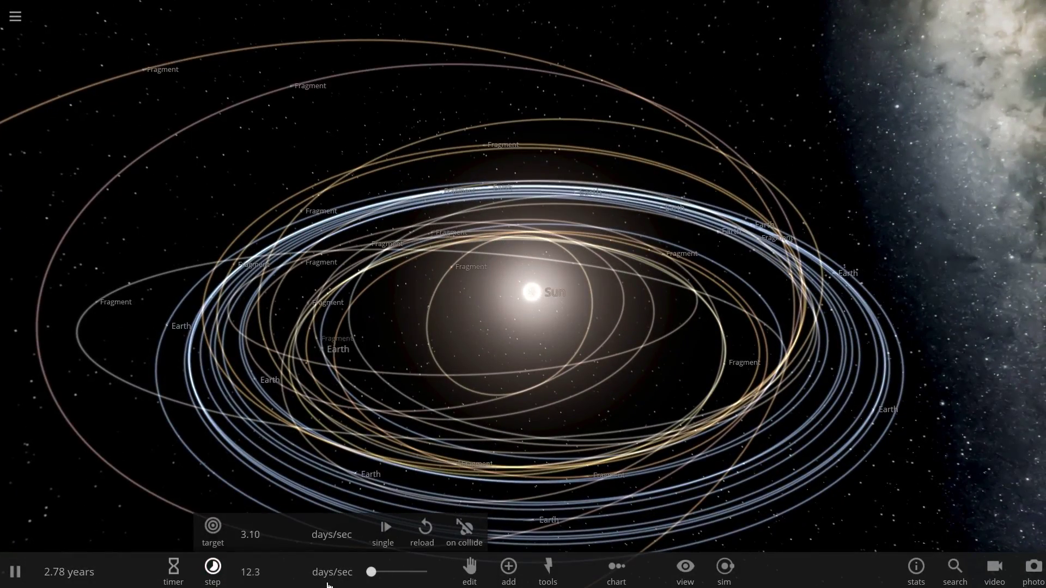
pyautogui.moveTo(315, 388); pyautogui.dragTo(327, 371)
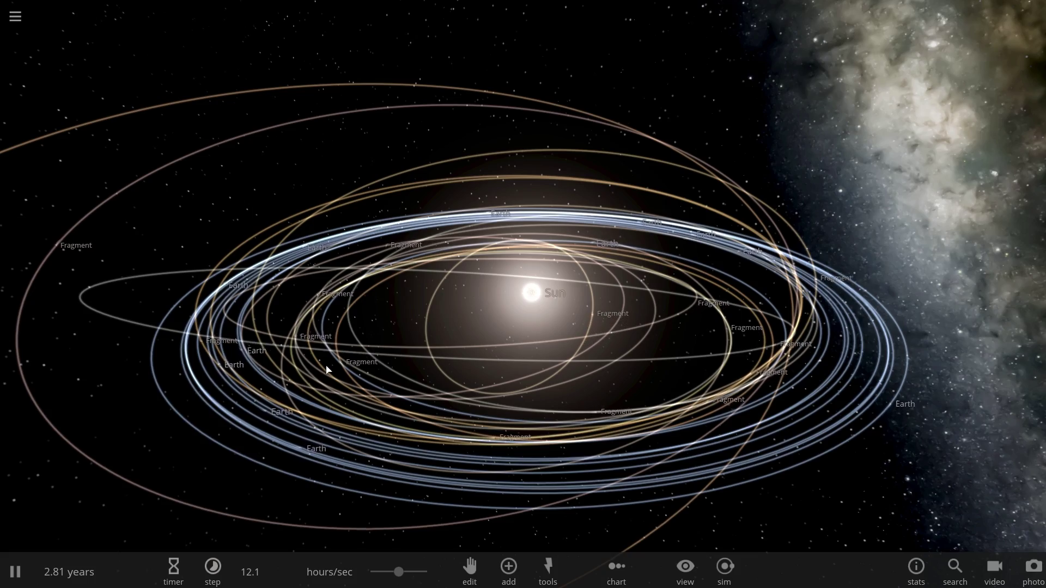
pyautogui.moveTo(424, 339); pyautogui.dragTo(543, 352)
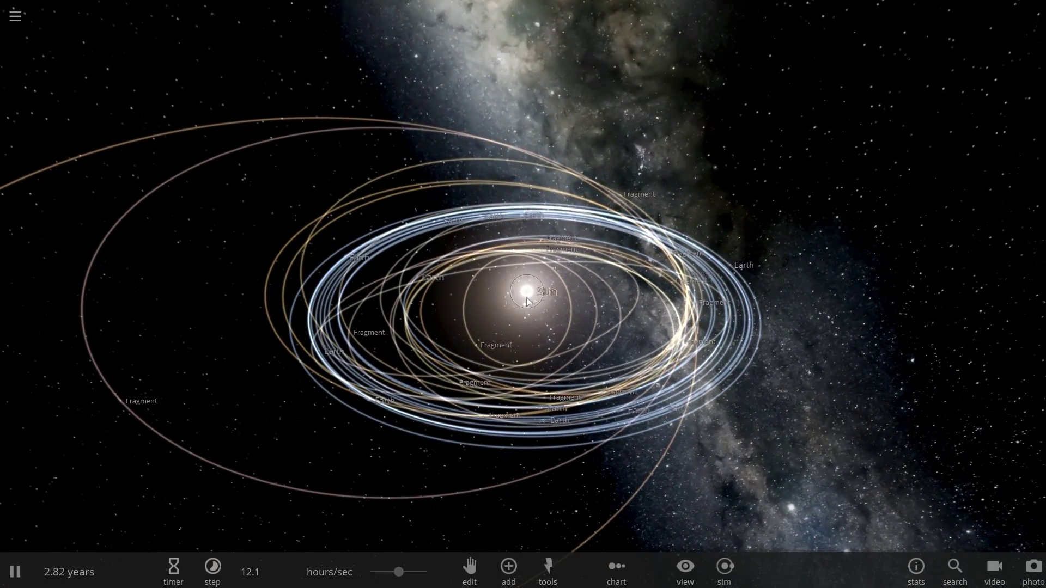
# Select the Sun, rotate the view around the orbits, and bring up the main menu
pyautogui.click(528, 301)
pyautogui.moveTo(527, 301); pyautogui.dragTo(590, 295)
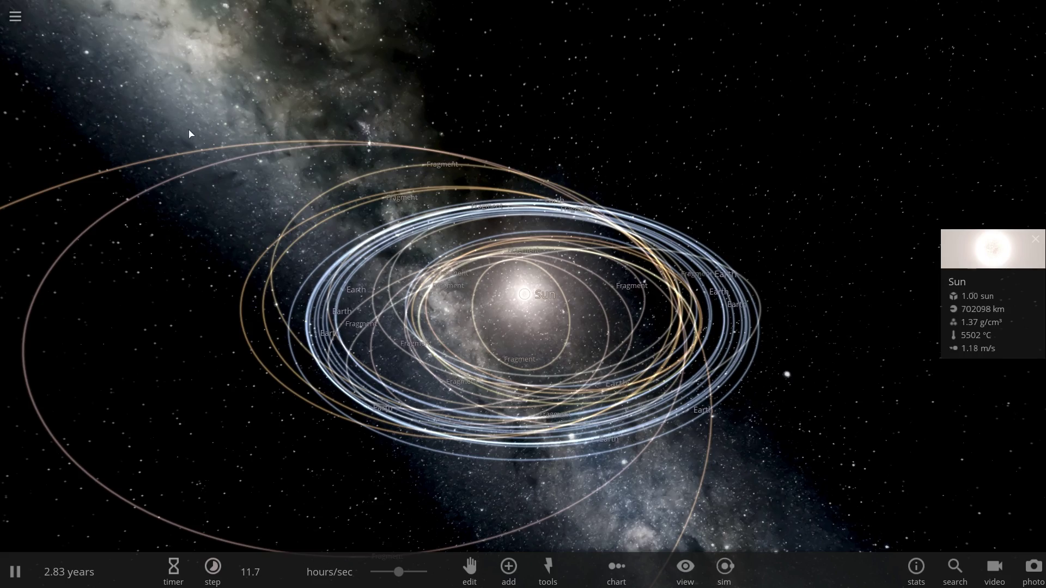
pyautogui.moveTo(189, 134); pyautogui.dragTo(212, 133)
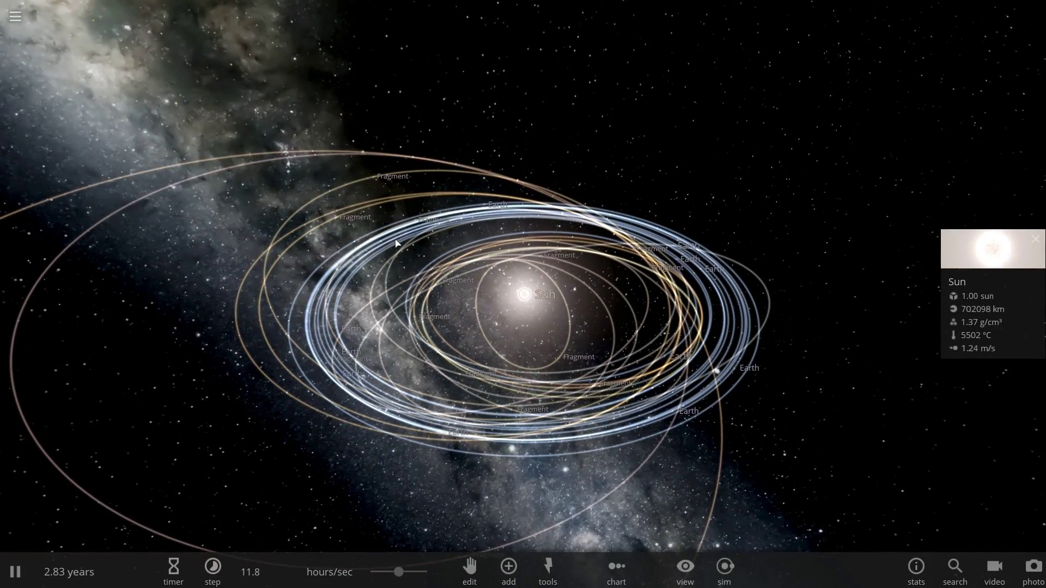
pyautogui.moveTo(396, 244); pyautogui.dragTo(426, 235)
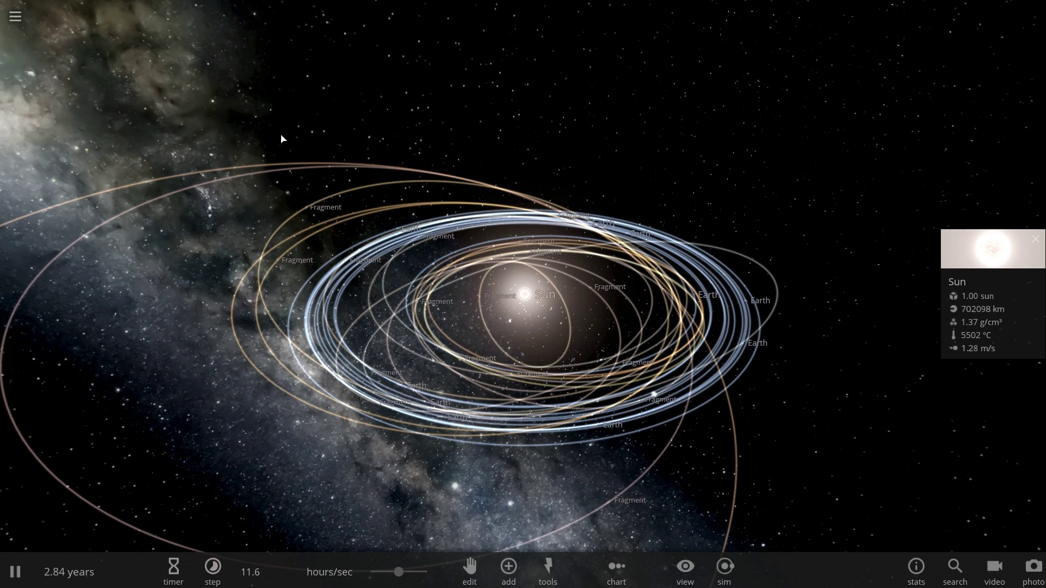
pyautogui.click(16, 16)
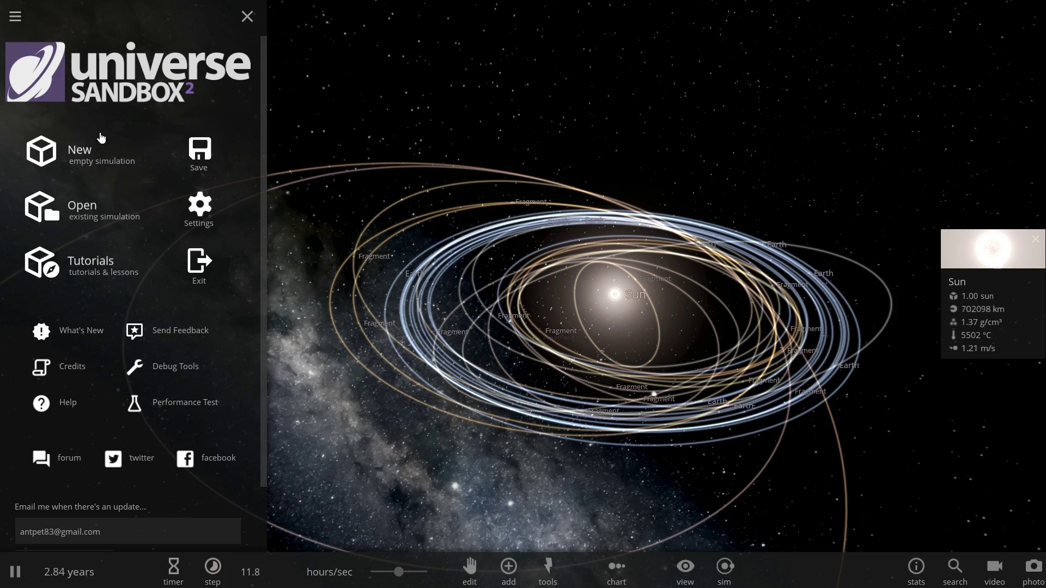
# Start a new simulation and place a single Earth in empty space
pyautogui.click(101, 148)
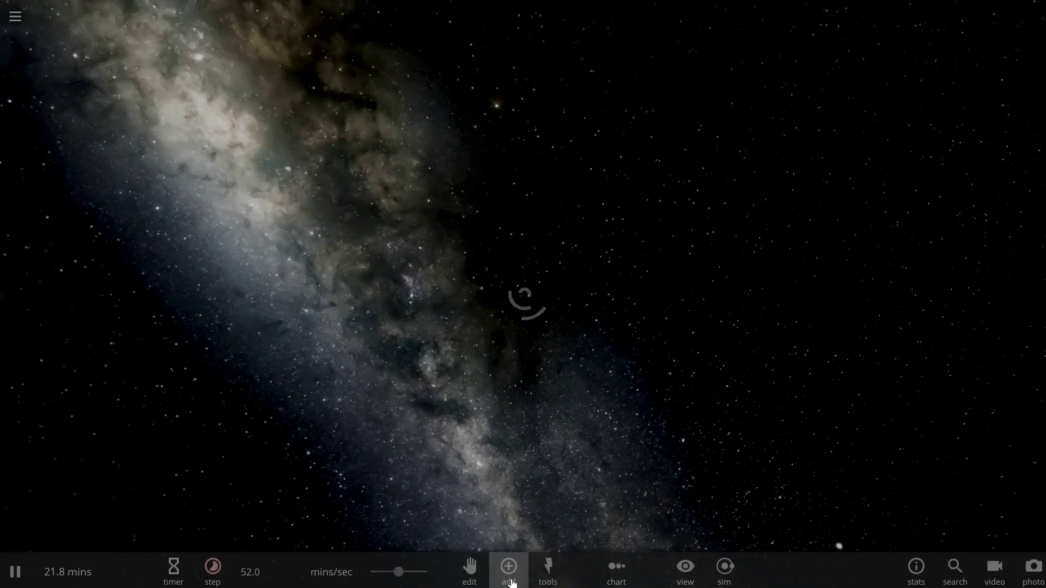
pyautogui.click(511, 579)
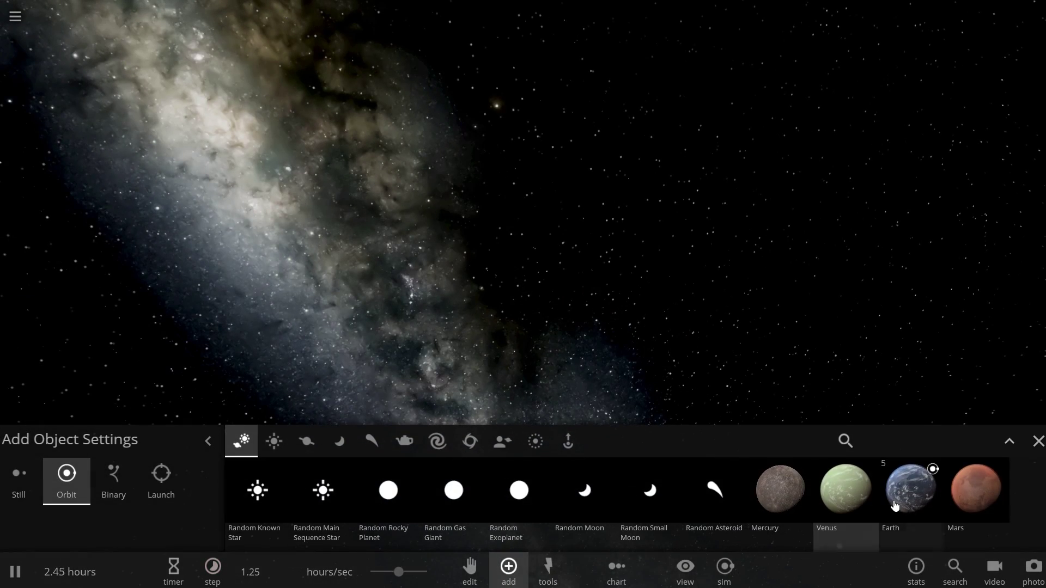
pyautogui.click(895, 506)
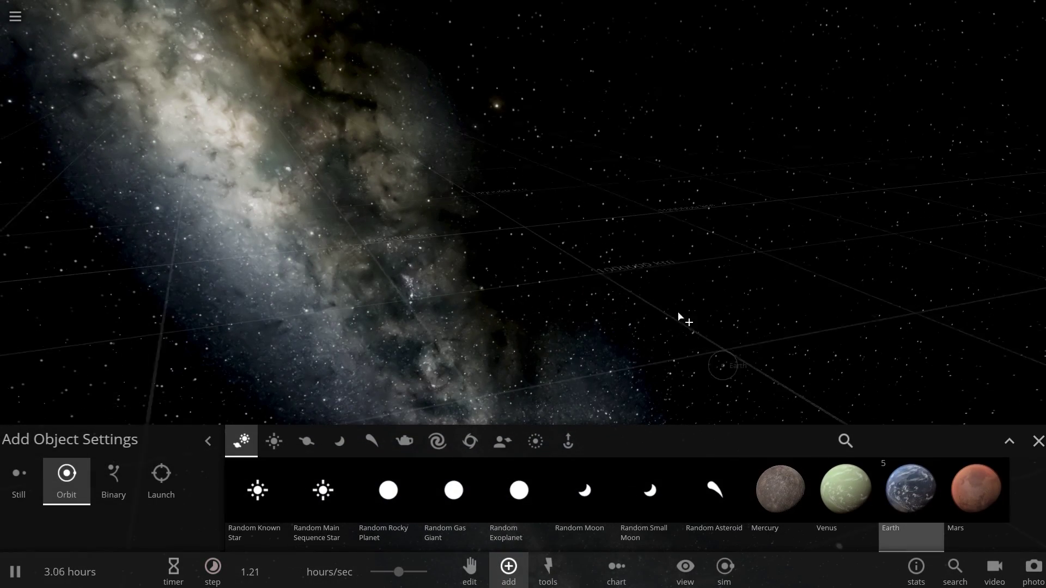
pyautogui.click(530, 231)
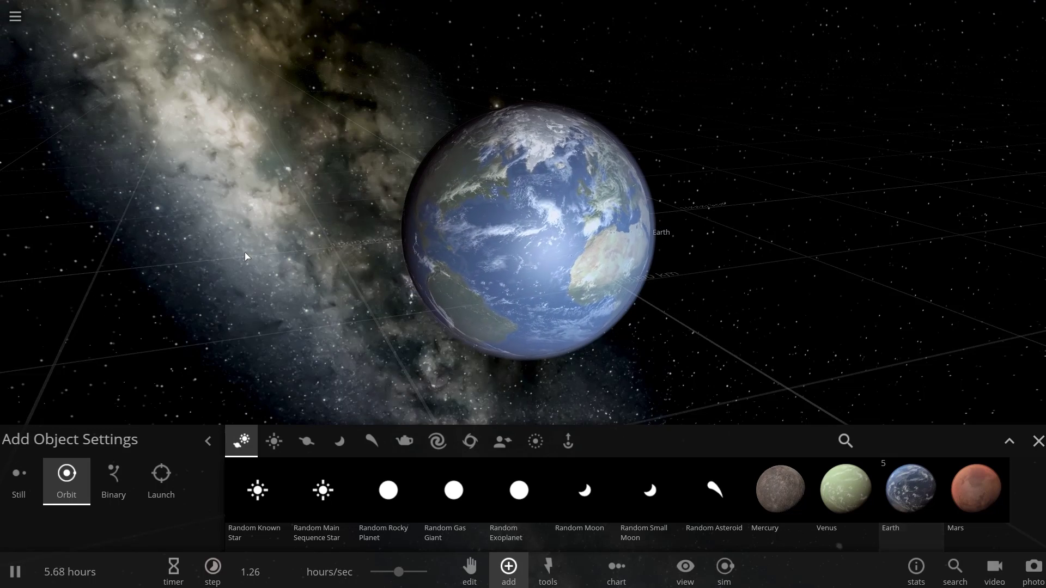
pyautogui.press('Escape')
# Orbit the view around Earth and pick the Moon from the Moons list to place
pyautogui.scroll(-5, 390, 291)
pyautogui.moveTo(381, 291); pyautogui.dragTo(305, 297)
pyautogui.moveTo(551, 241); pyautogui.dragTo(701, 125, button='right')
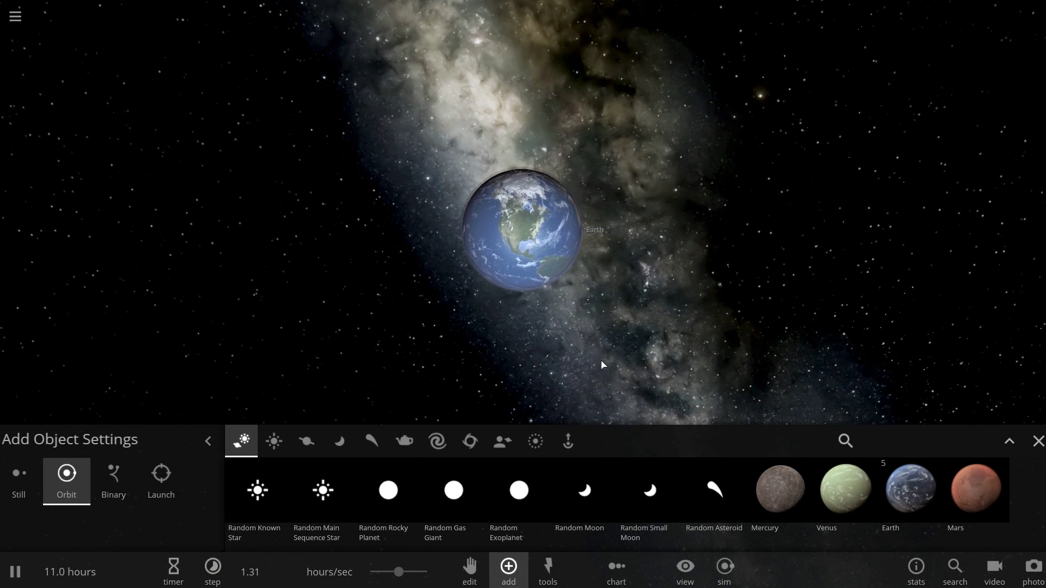
pyautogui.scroll(-2, 594, 361)
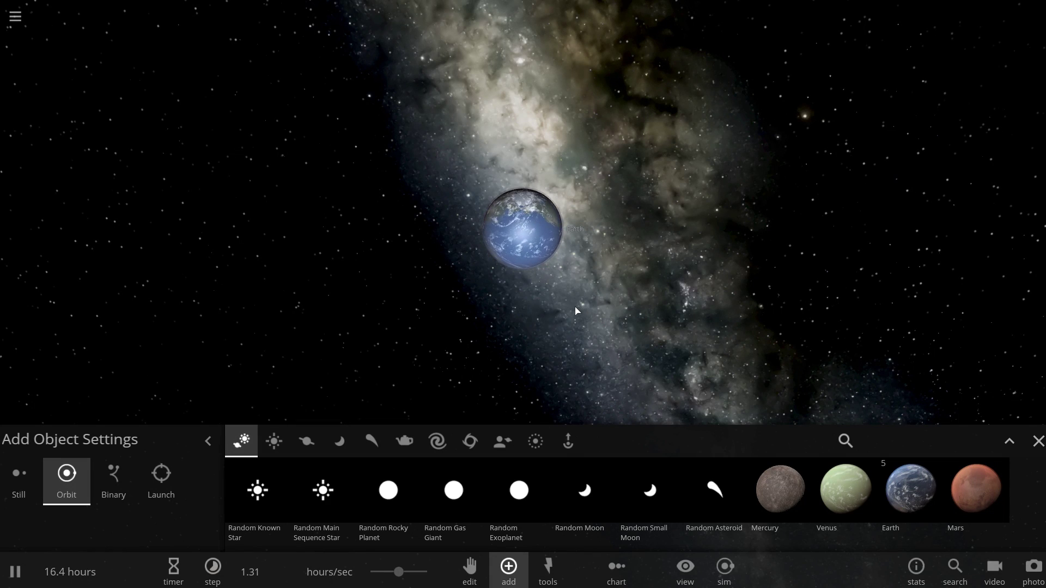
pyautogui.moveTo(515, 298); pyautogui.dragTo(887, 402, button='right')
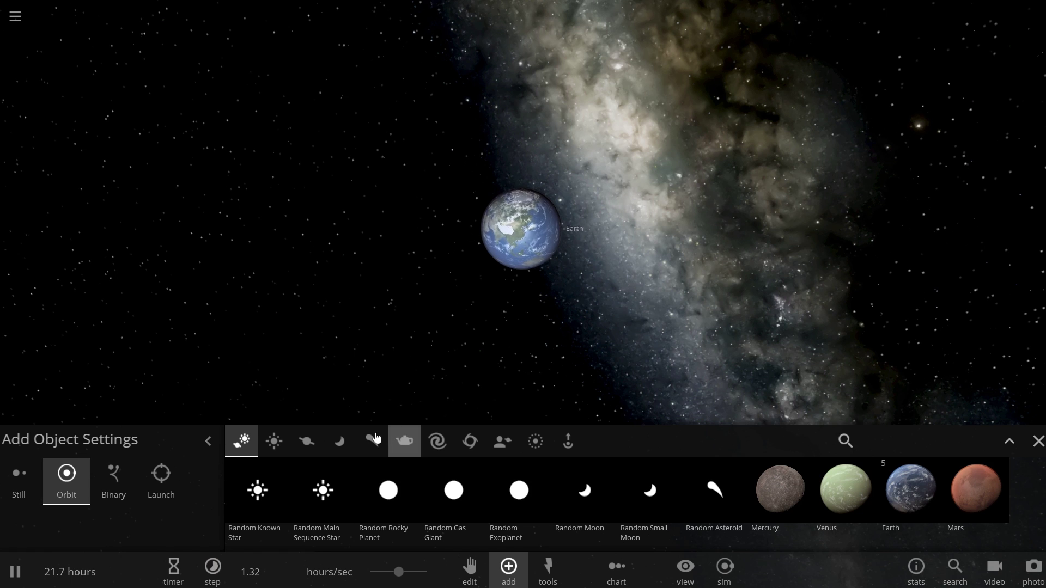
pyautogui.click(319, 453)
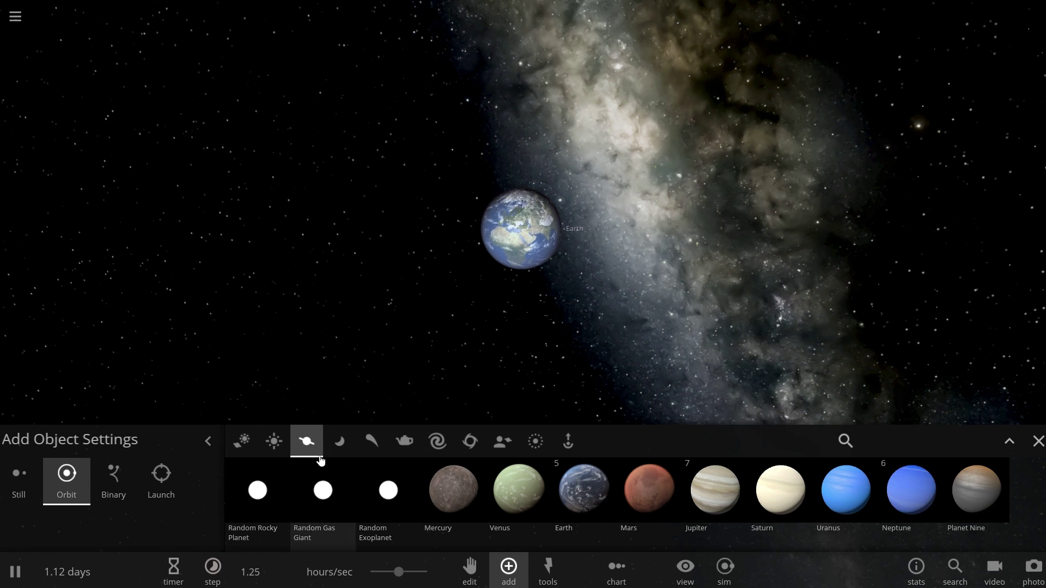
pyautogui.click(348, 441)
pyautogui.click(575, 502)
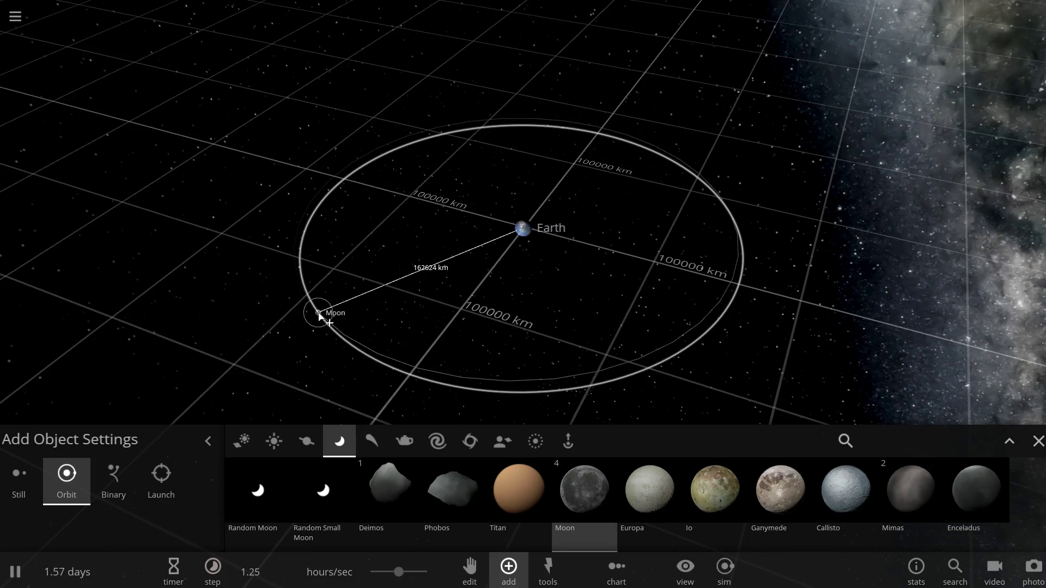
pyautogui.press('Escape')
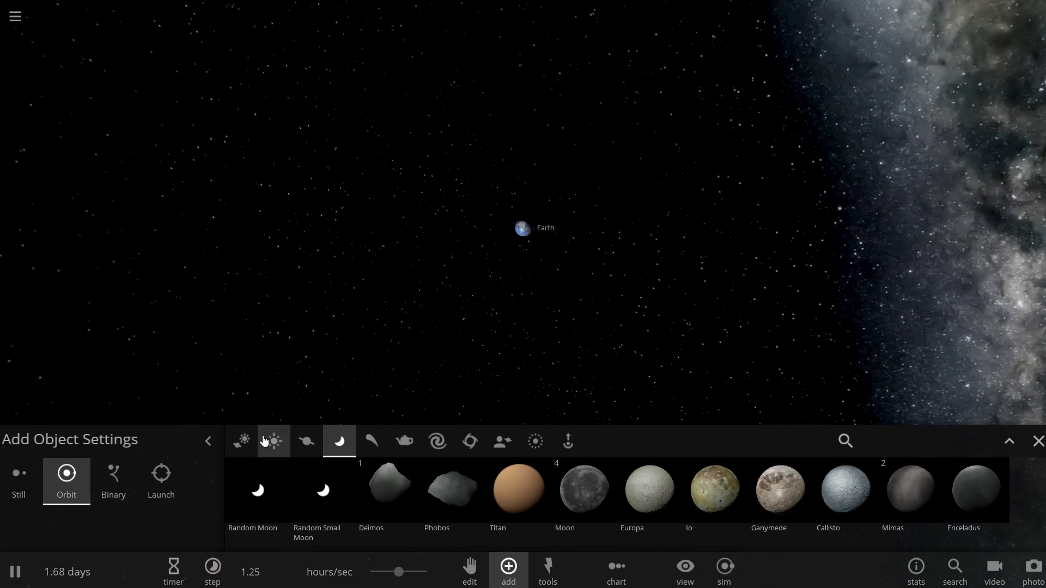
pyautogui.click(266, 441)
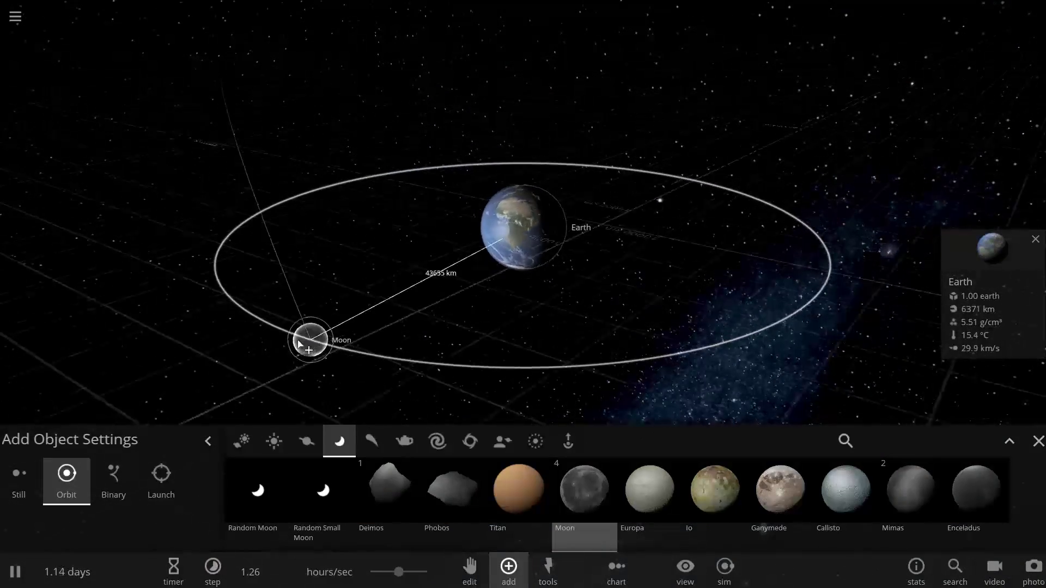
pyautogui.scroll(-3, 287, 344)
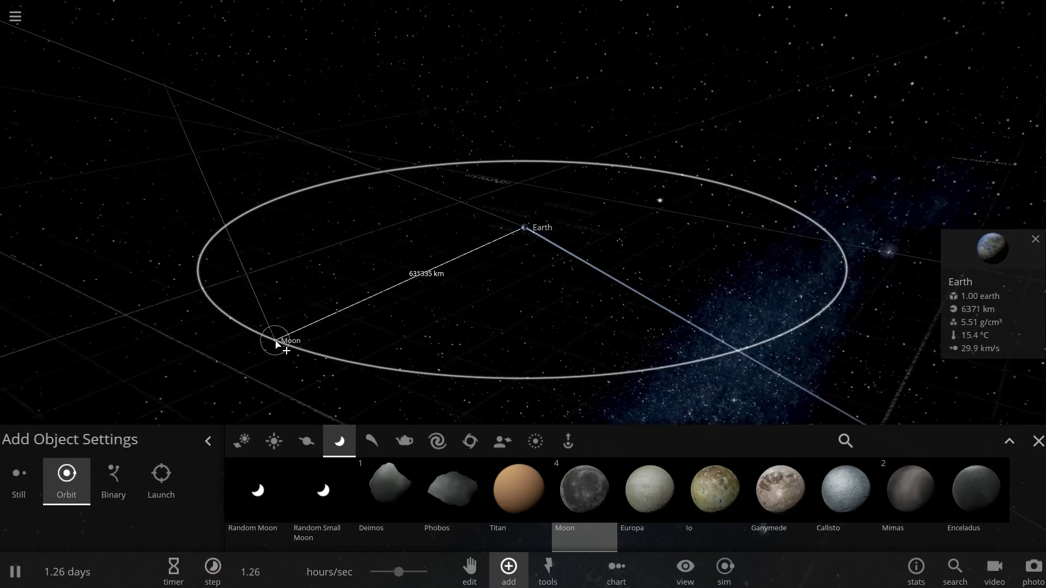
pyautogui.scroll(-3, 262, 342)
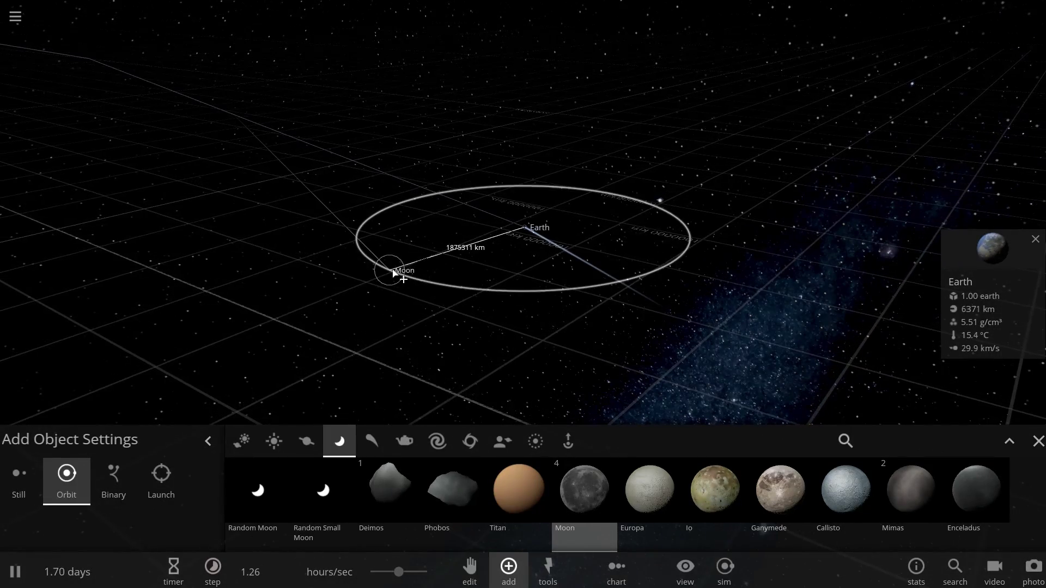
pyautogui.moveTo(215, 318); pyautogui.dragTo(333, 234, button='right')
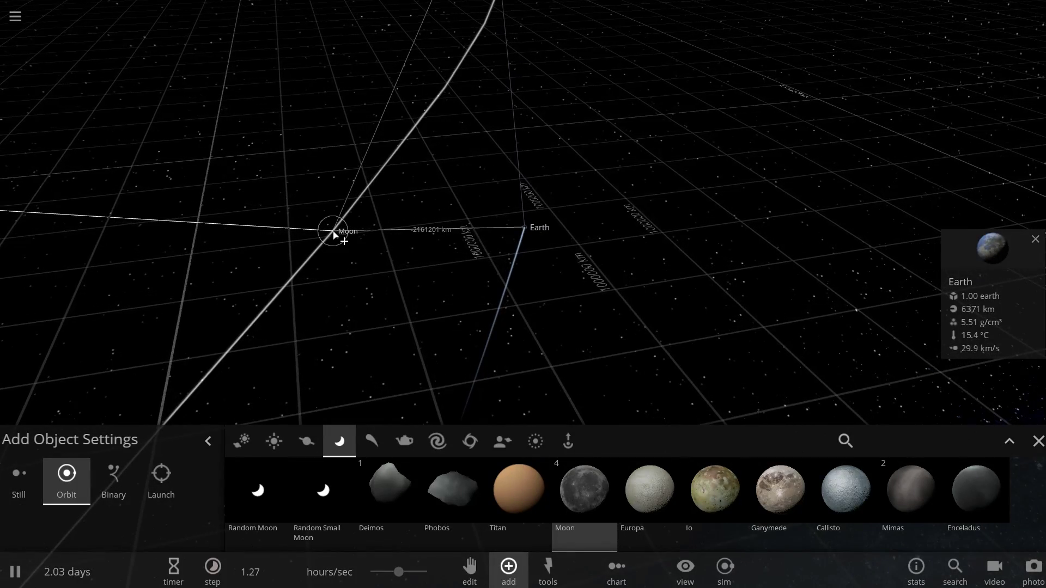
pyautogui.moveTo(334, 234); pyautogui.dragTo(335, 188, button='right')
pyautogui.press('Escape')
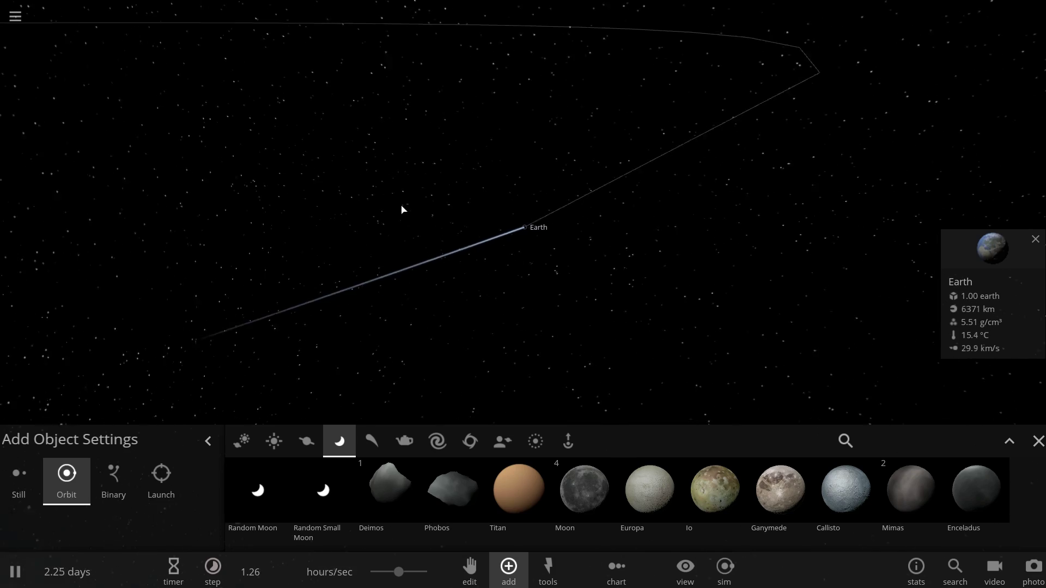
pyautogui.moveTo(402, 210); pyautogui.dragTo(511, 194, button='right')
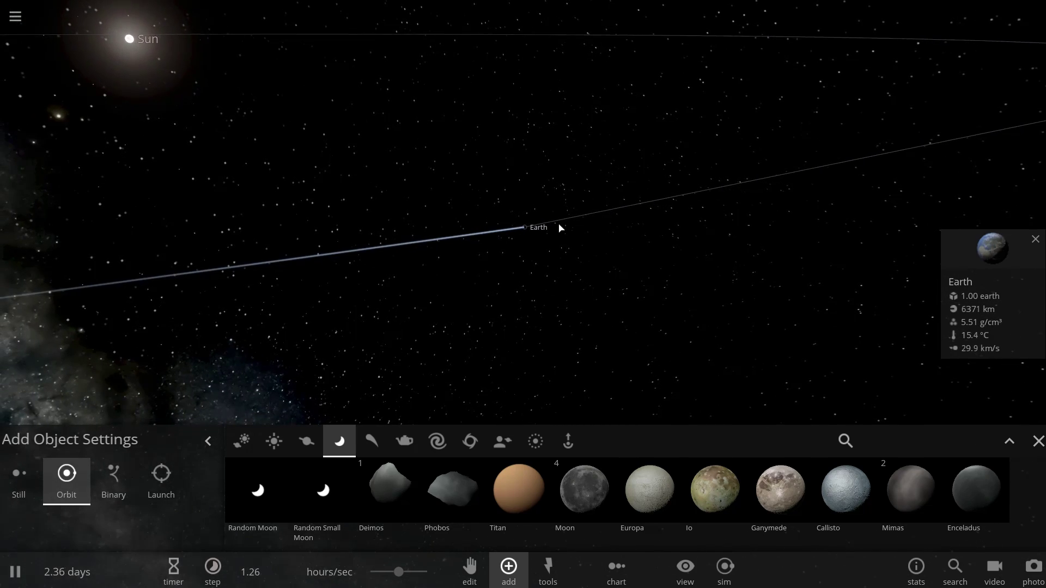
pyautogui.scroll(5, 532, 227)
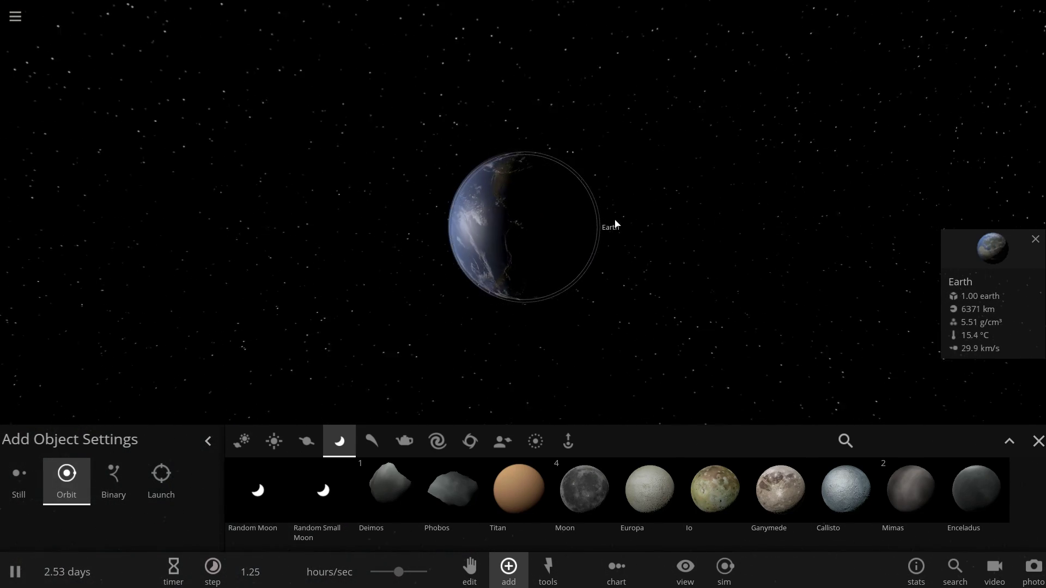
pyautogui.moveTo(615, 219); pyautogui.dragTo(560, 220, button='right')
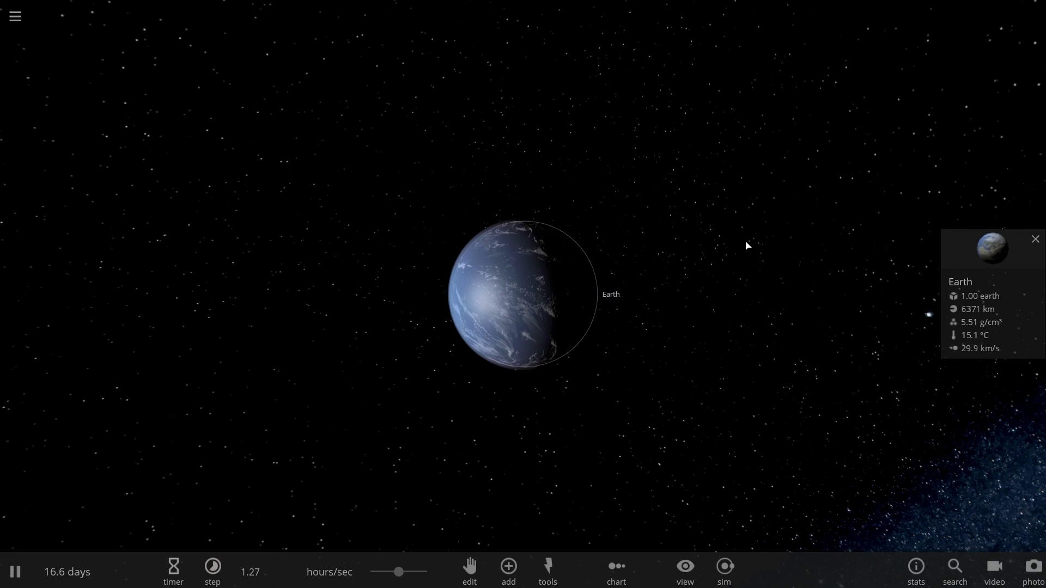
pyautogui.moveTo(741, 244); pyautogui.dragTo(546, 271, button='right')
pyautogui.scroll(-3, 704, 258)
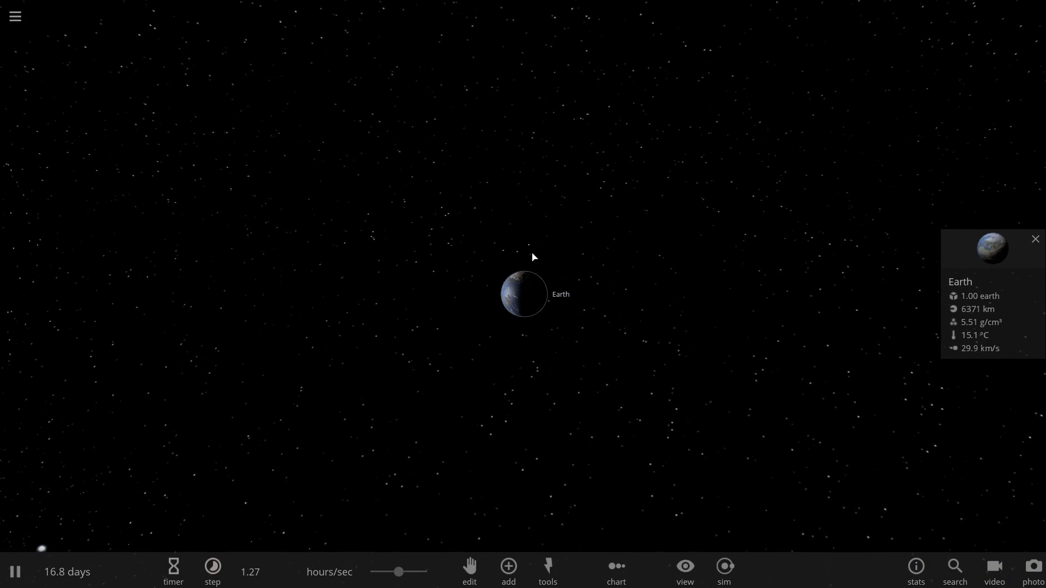
pyautogui.moveTo(633, 294); pyautogui.dragTo(551, 295, button='right')
pyautogui.scroll(-2, 551, 294)
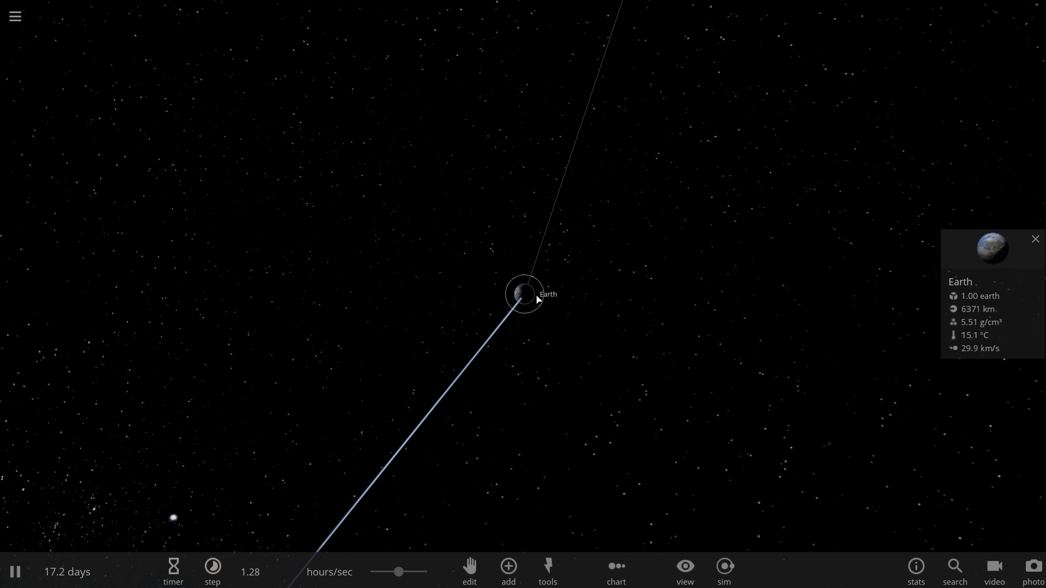
pyautogui.moveTo(605, 308); pyautogui.dragTo(575, 306, button='right')
pyautogui.scroll(-2, 574, 306)
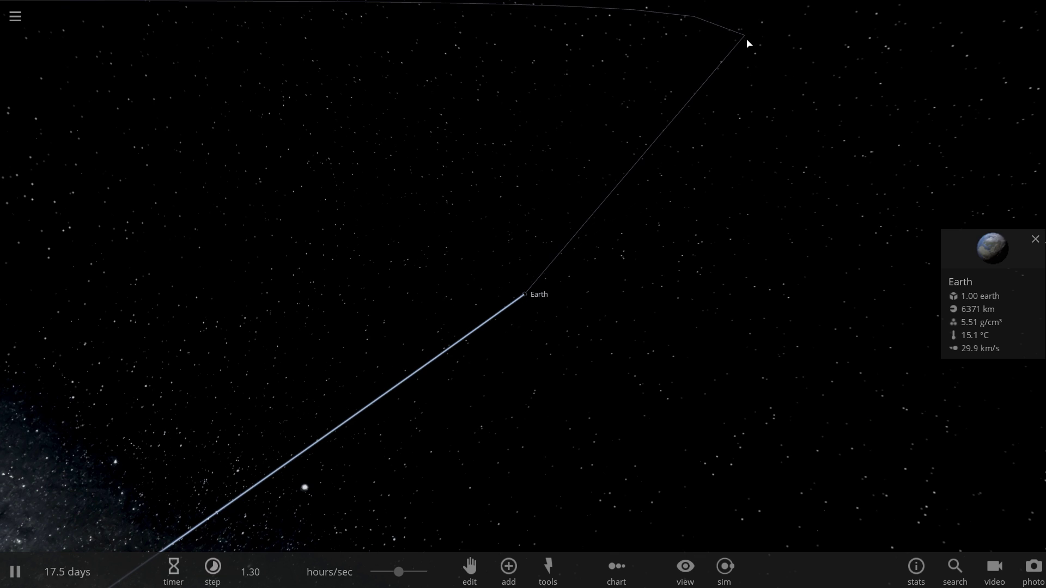
pyautogui.moveTo(725, 47); pyautogui.dragTo(651, 102)
pyautogui.scroll(-5, 651, 103)
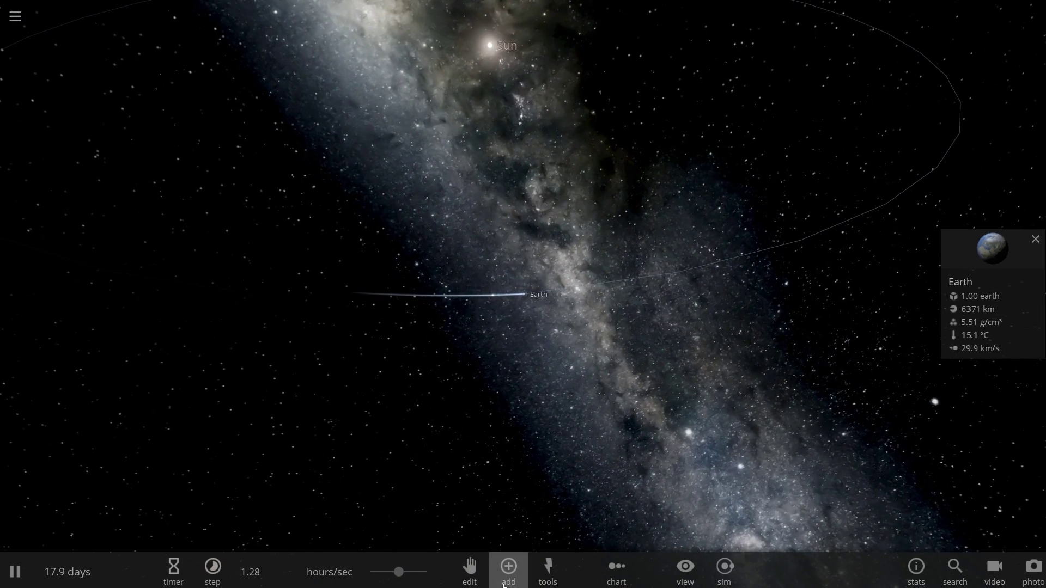
# Pick Earth from the Planets list and preview its orbit placement from a steeper view
pyautogui.click(505, 578)
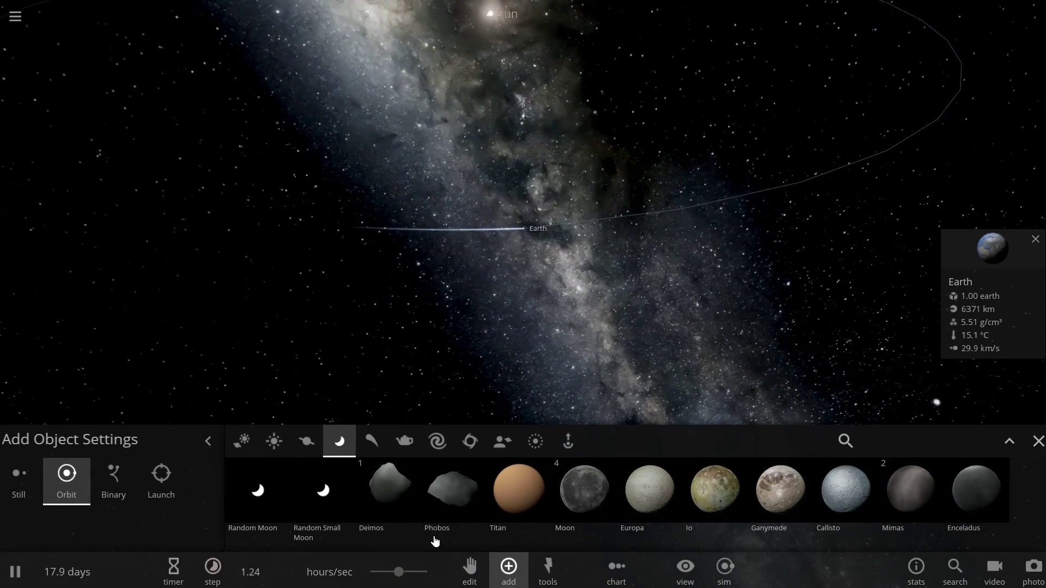
pyautogui.click(298, 446)
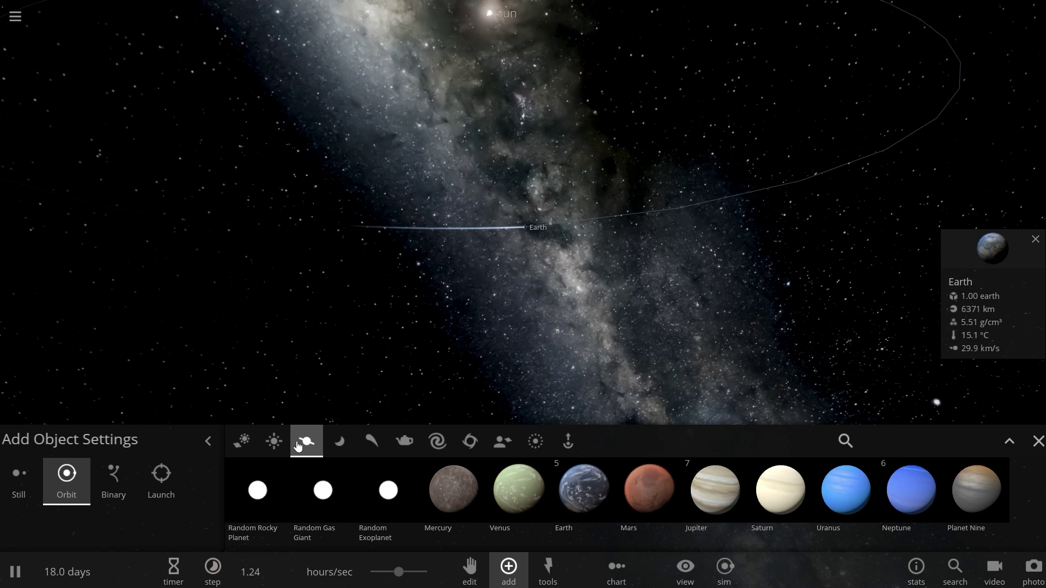
pyautogui.click(583, 489)
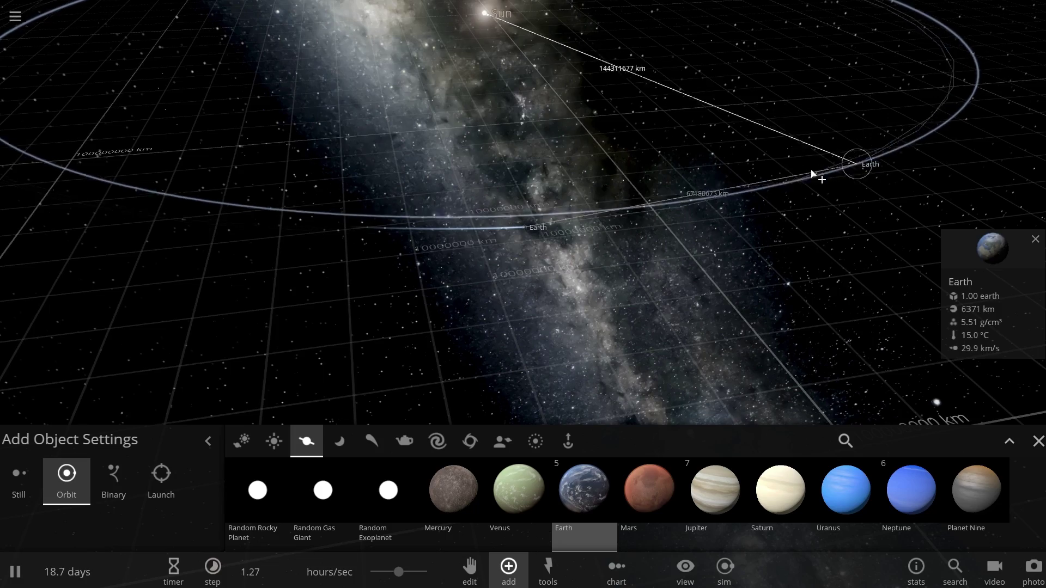
pyautogui.scroll(-3, 780, 178)
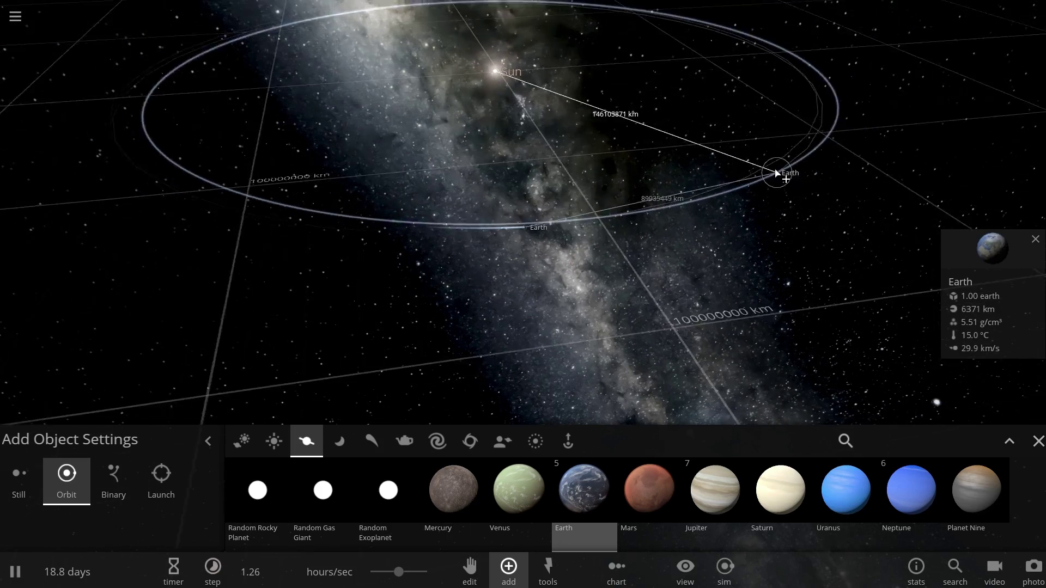
pyautogui.moveTo(777, 173); pyautogui.dragTo(778, 222, button='right')
pyautogui.scroll(-4, 733, 217)
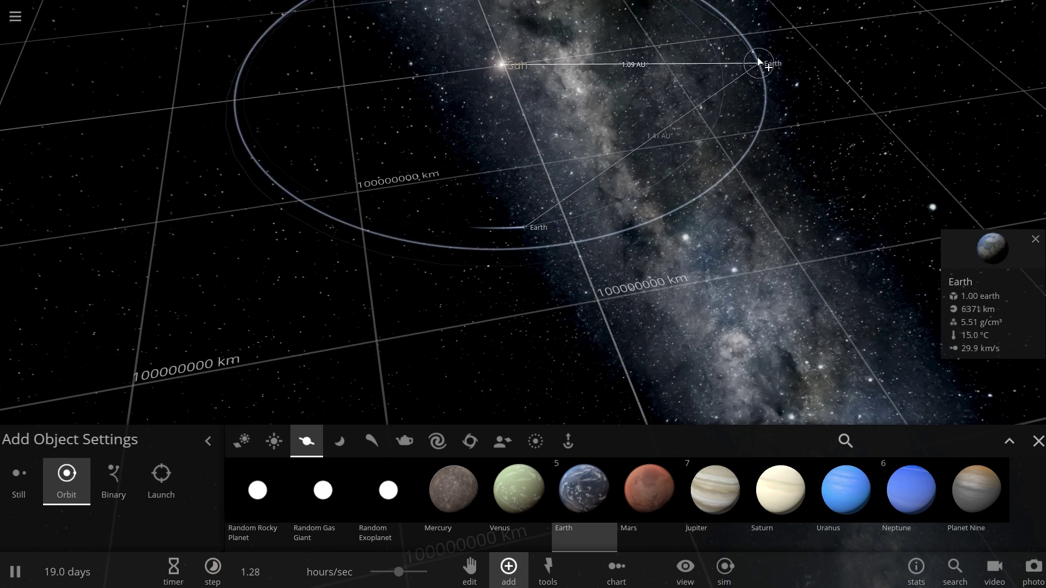
pyautogui.scroll(-3, 742, 24)
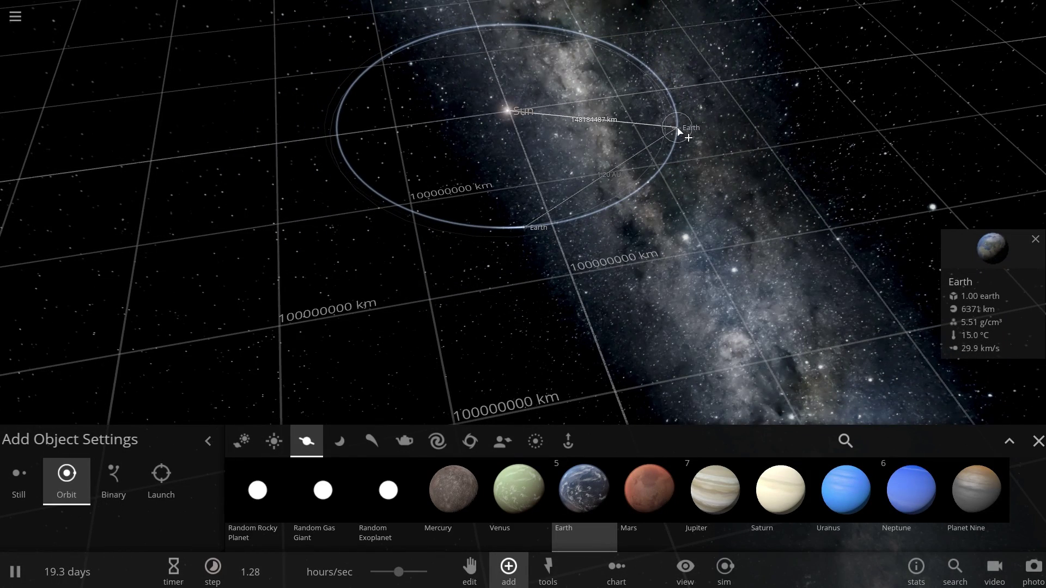
# Close the add panel, delete Earth, centre on the Sun, and reopen the planet catalogue
pyautogui.click(1036, 448)
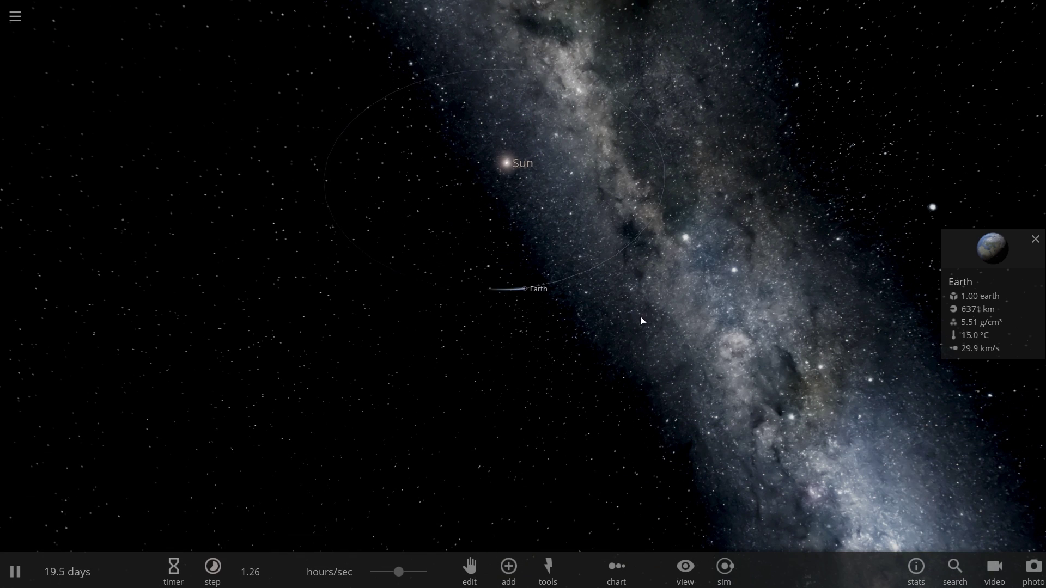
pyautogui.press('Delete')
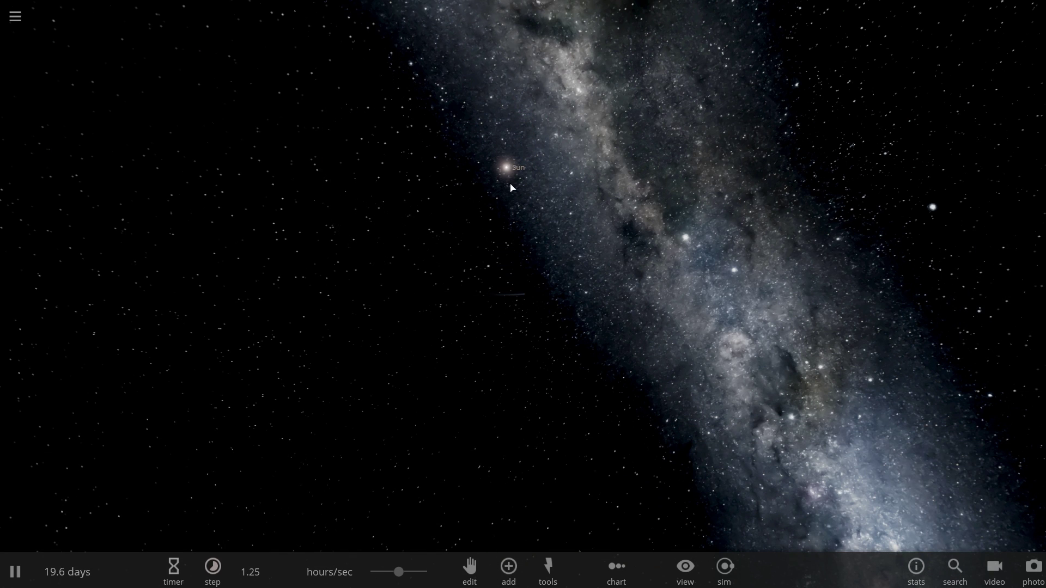
pyautogui.doubleClick(512, 173)
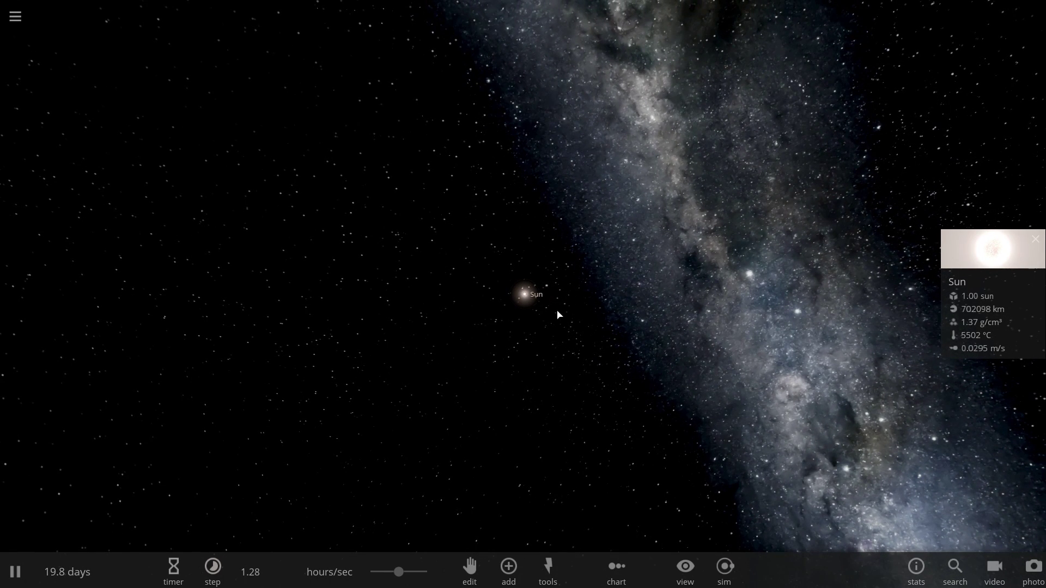
pyautogui.click(509, 568)
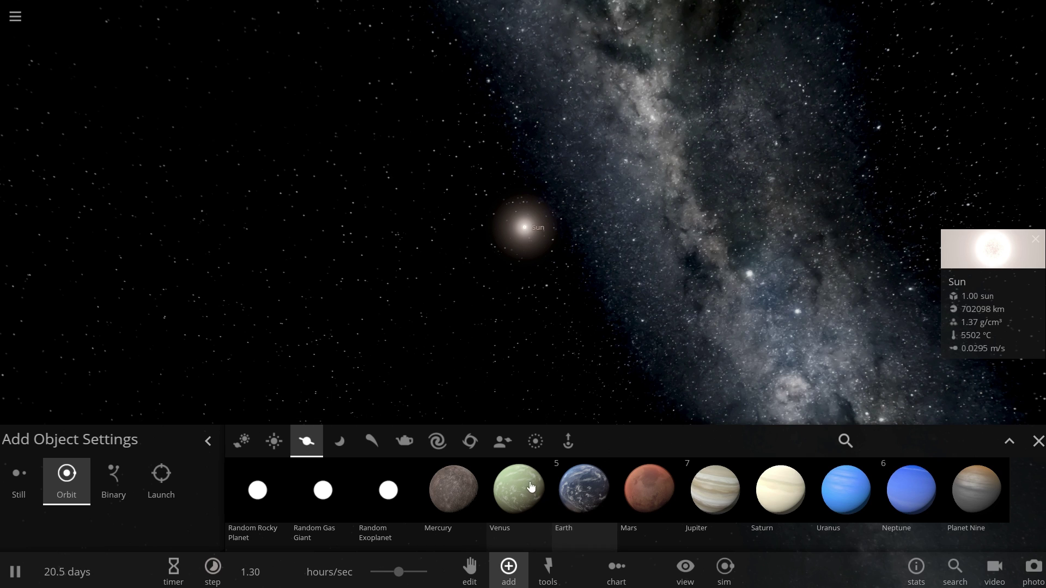
# Open Advanced Settings for the Saturn ring preset from the Rings list
pyautogui.click(535, 440)
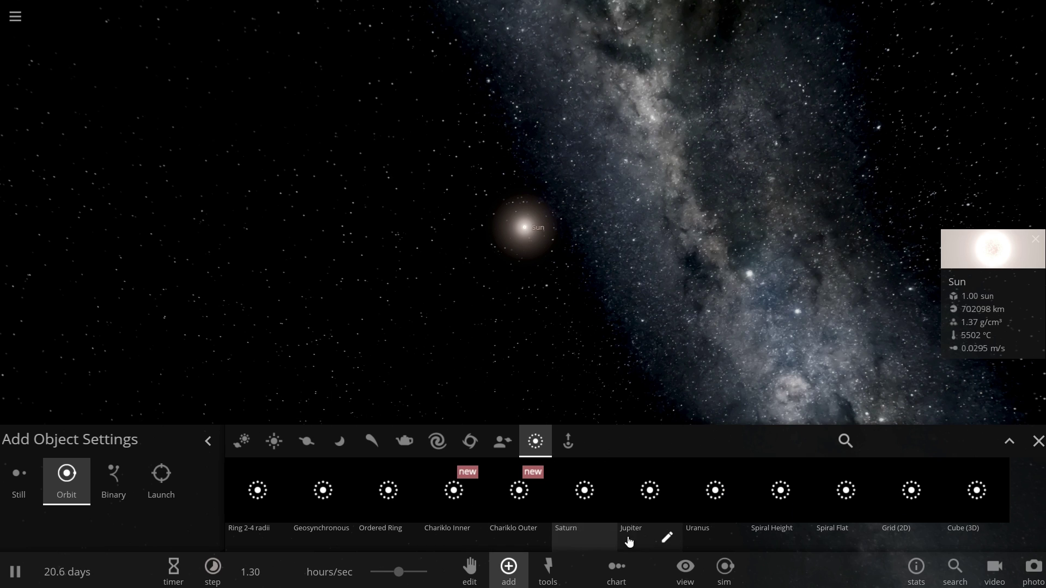
pyautogui.click(605, 542)
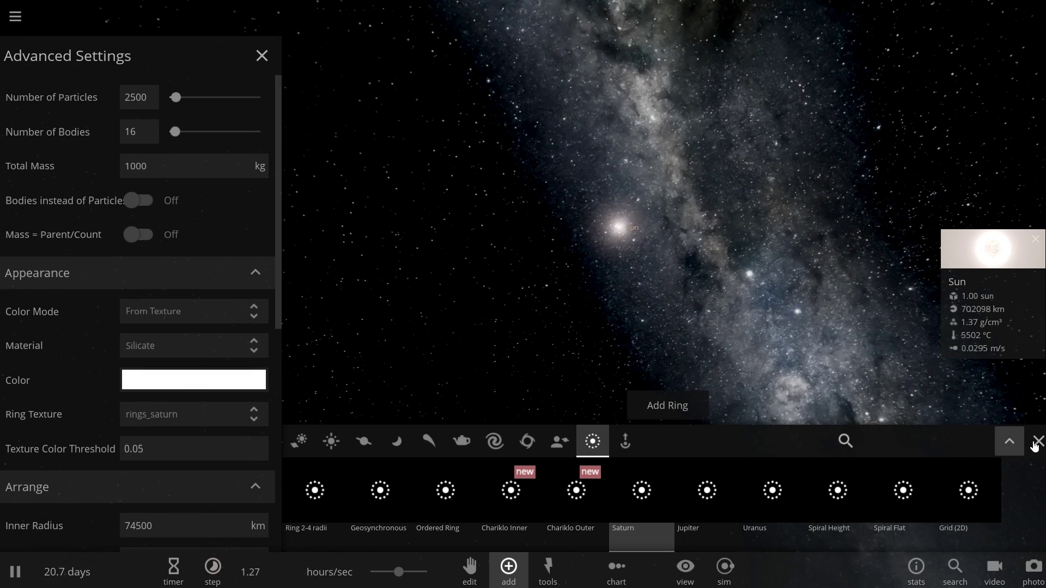
pyautogui.click(1035, 442)
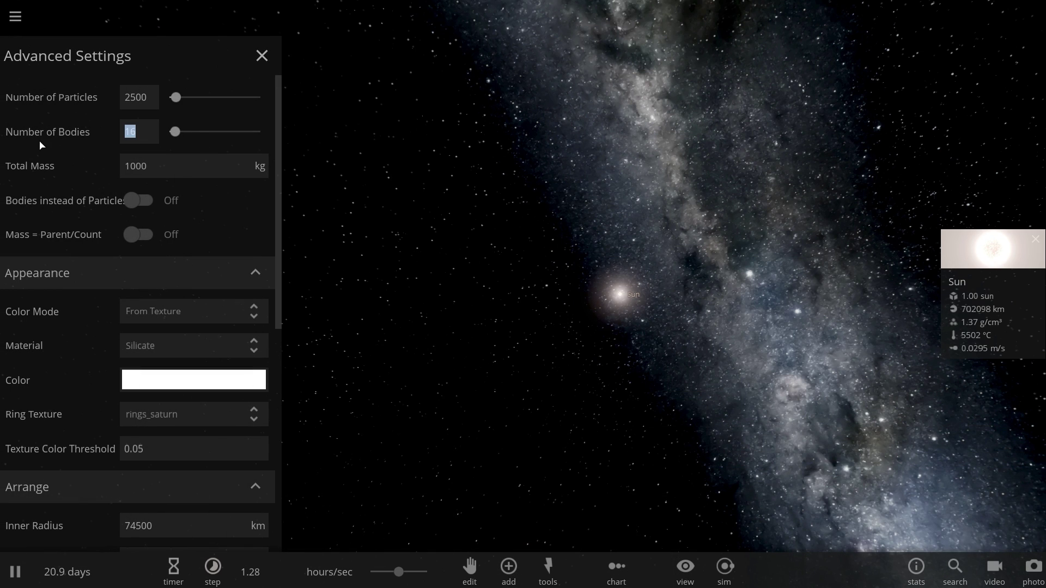
# Set the ring to 42 bodies totalling 42 earth masses, with Mass = Parent/Count turned on
pyautogui.click(263, 167)
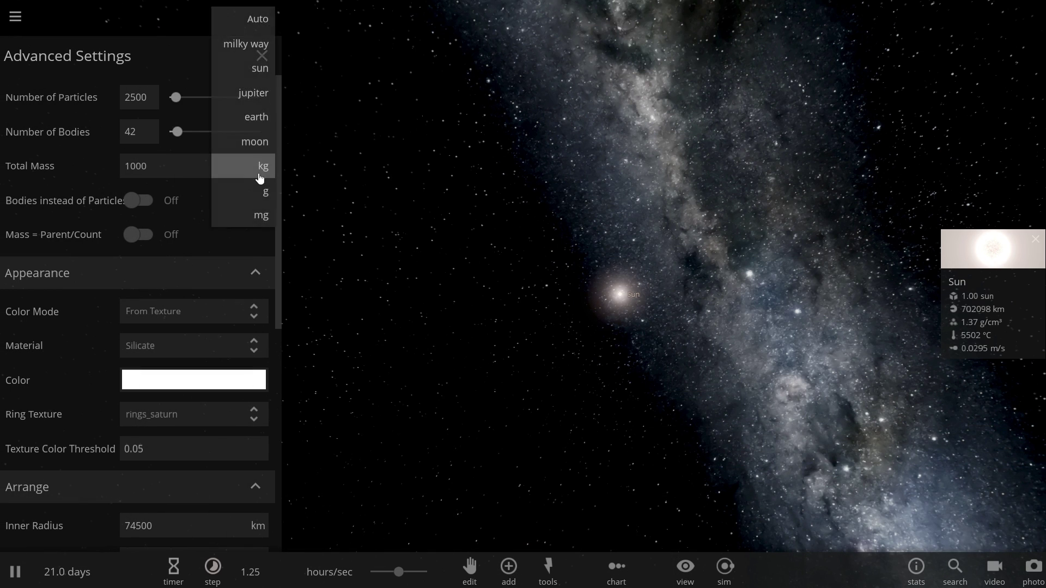
pyautogui.click(256, 117)
pyautogui.click(206, 164)
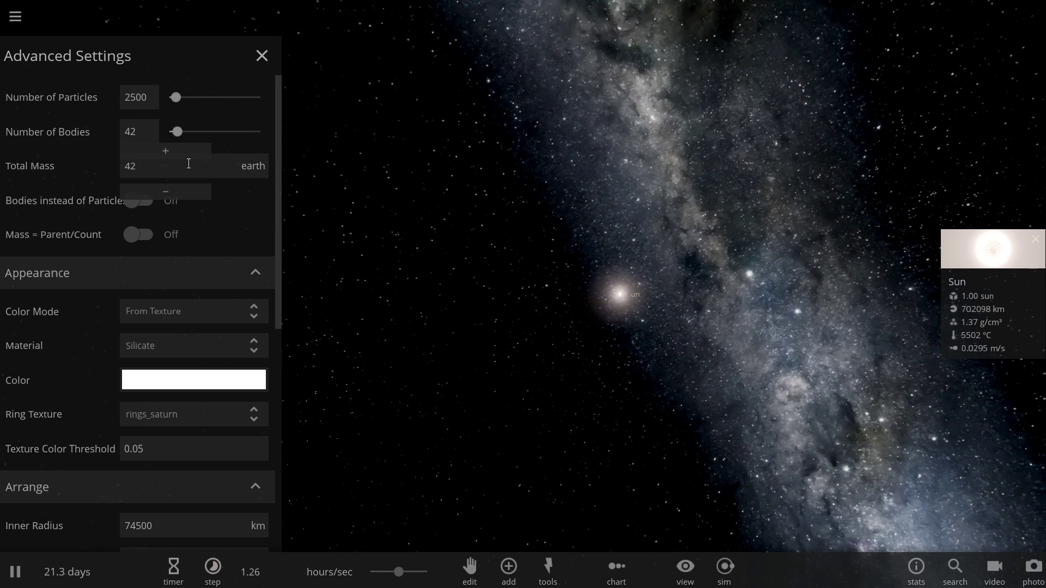
pyautogui.click(141, 234)
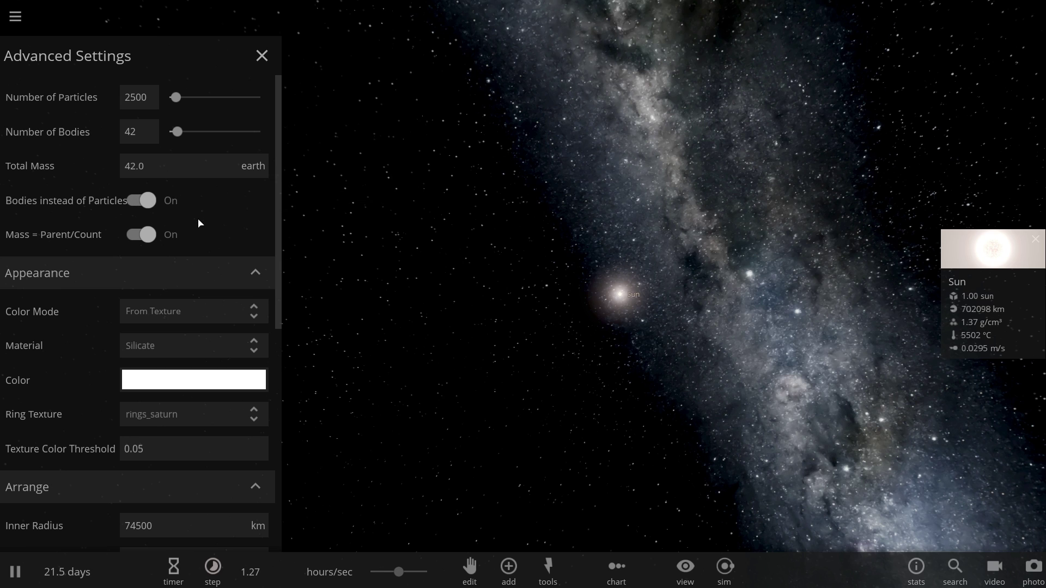
# Set the ring's inner and outer radius to 1.00 AU
pyautogui.scroll(-2, 190, 223)
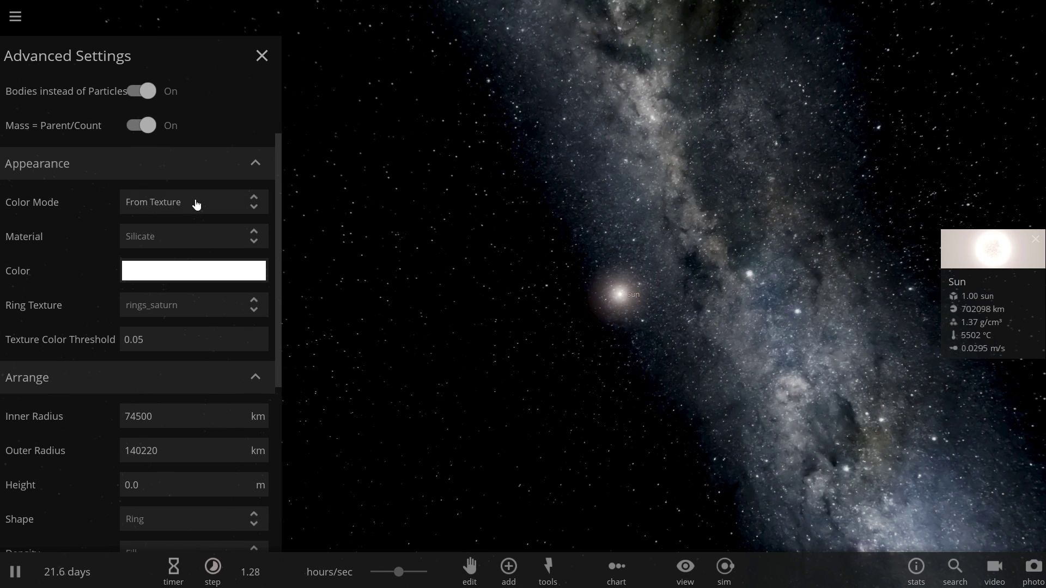
pyautogui.scroll(-4, 201, 221)
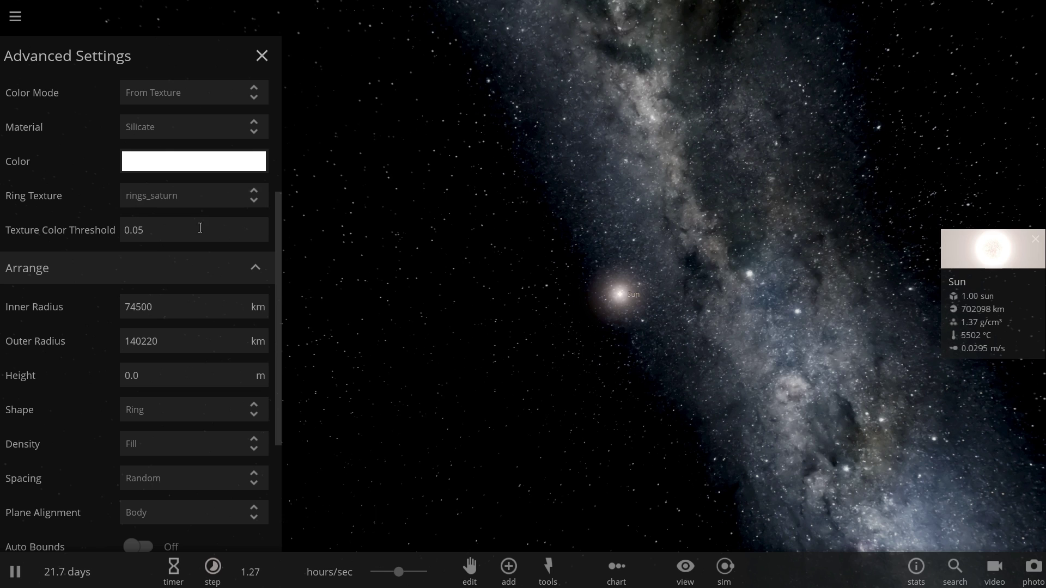
pyautogui.click(258, 198)
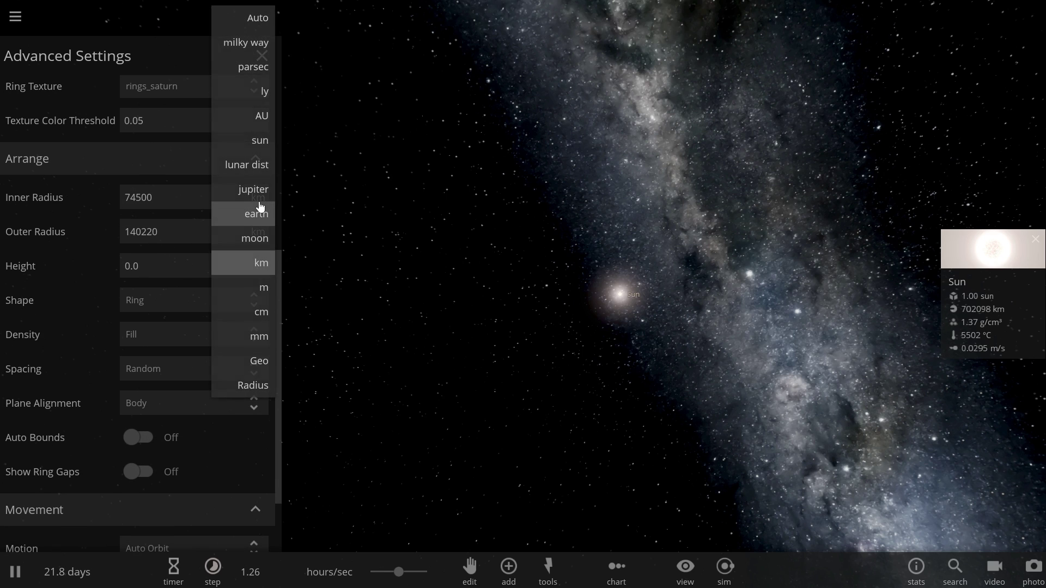
pyautogui.click(243, 117)
pyautogui.write('1')
pyautogui.press('Tab')
pyautogui.write('1')
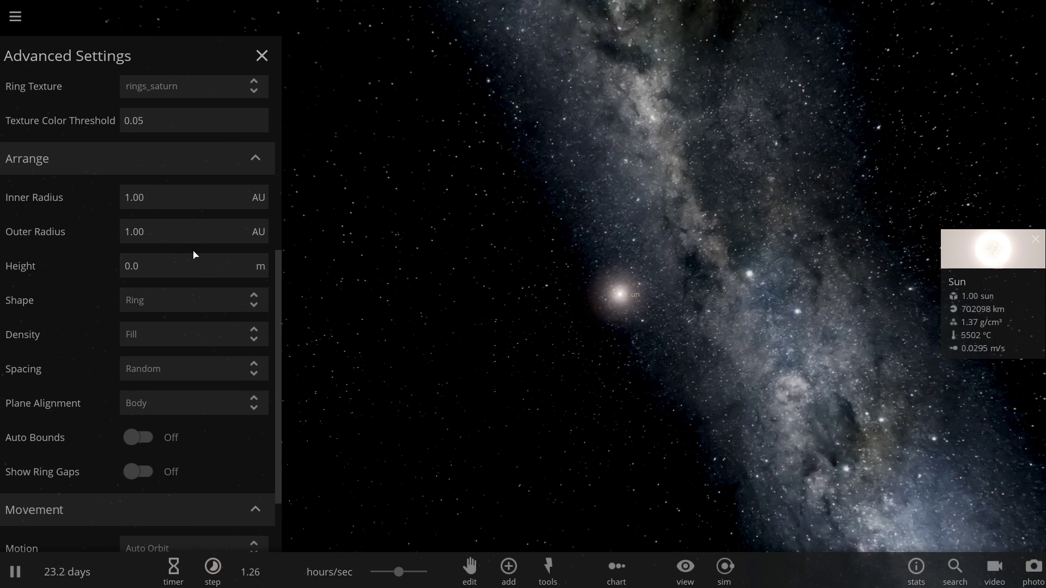
pyautogui.scroll(-2, 182, 321)
pyautogui.scroll(7, 182, 320)
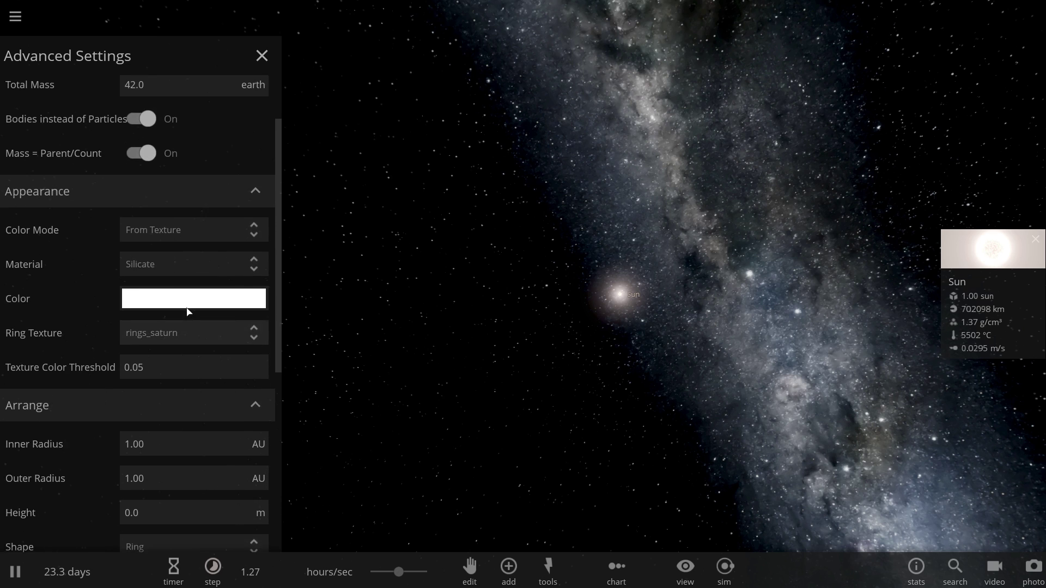
pyautogui.scroll(2, 188, 305)
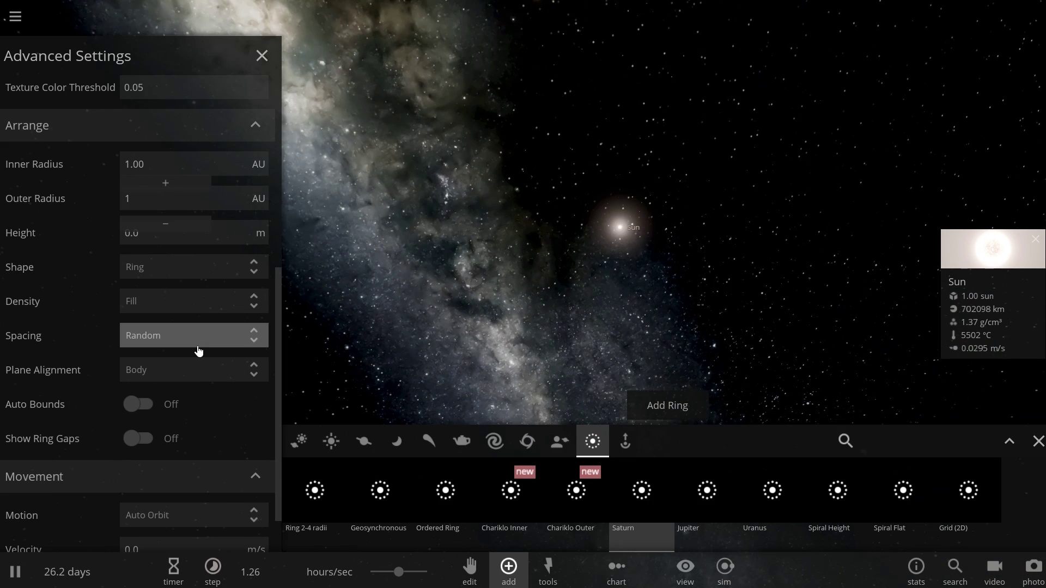
# Space the ring's bodies evenly in order and add the 42-moon ring around the Sun
pyautogui.click(195, 339)
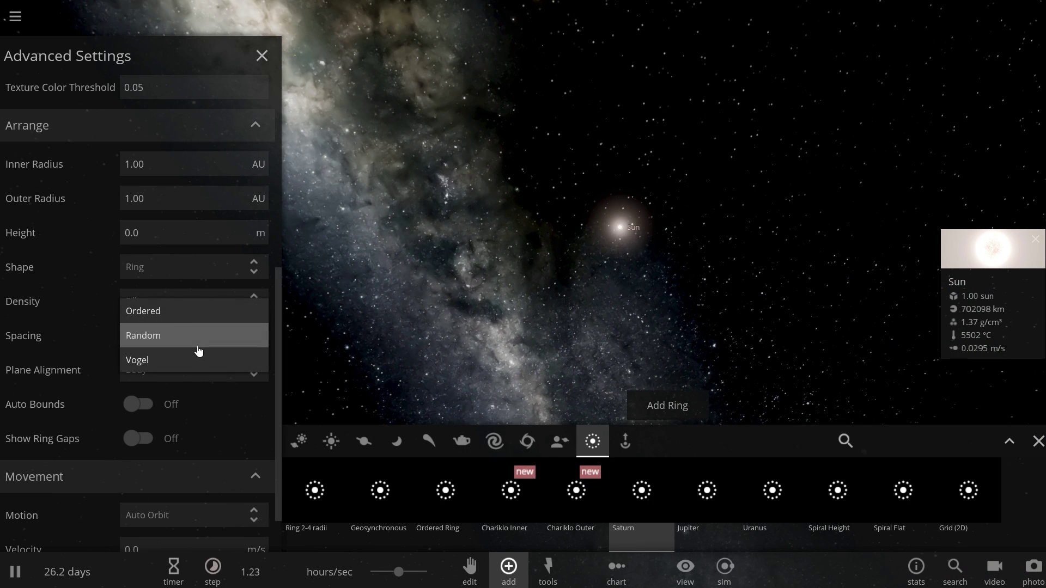
pyautogui.click(159, 316)
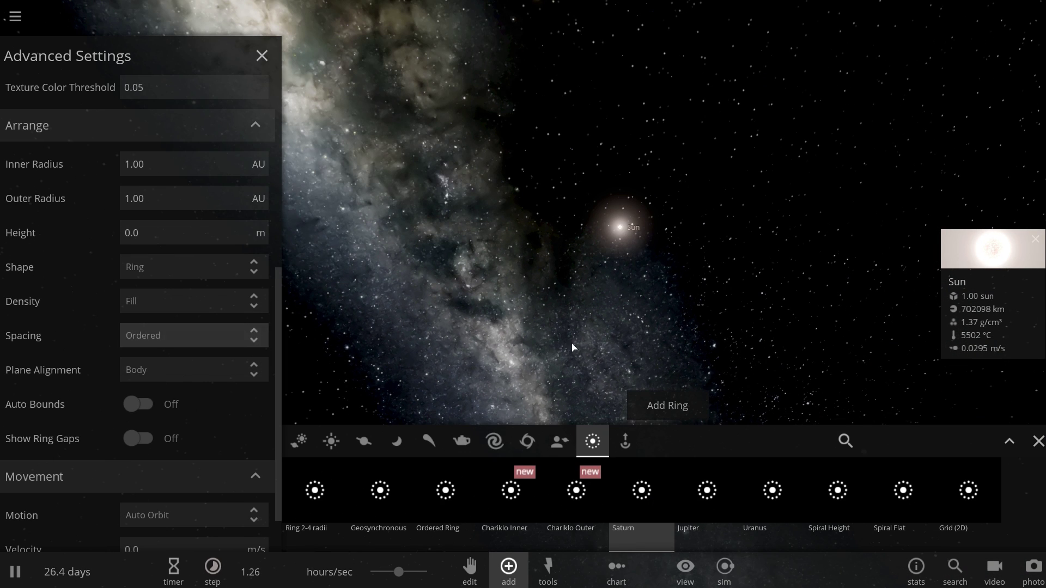
pyautogui.moveTo(557, 297); pyautogui.dragTo(575, 295, button='right')
pyautogui.scroll(-5, 623, 229)
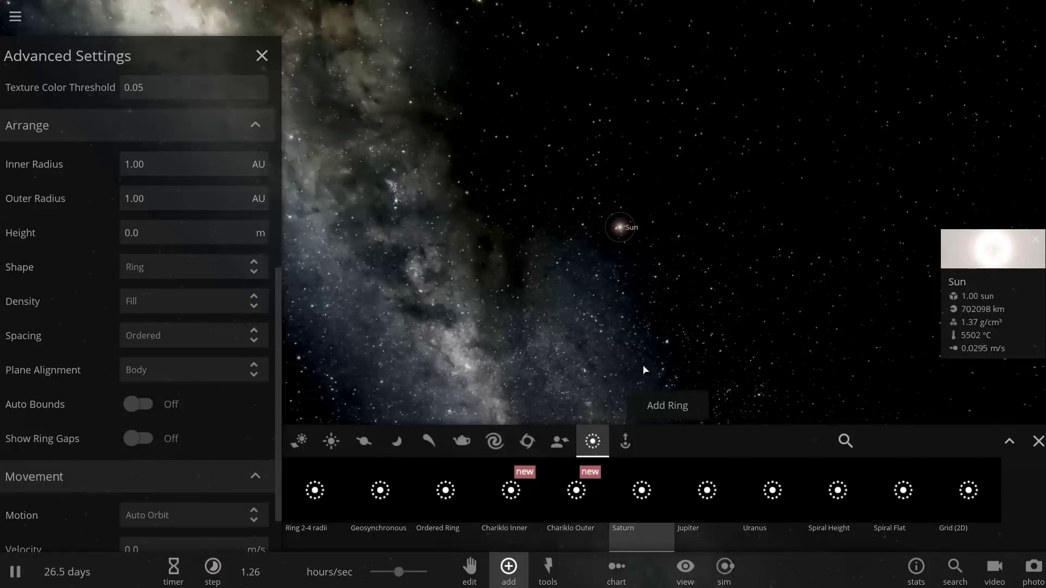
pyautogui.click(657, 408)
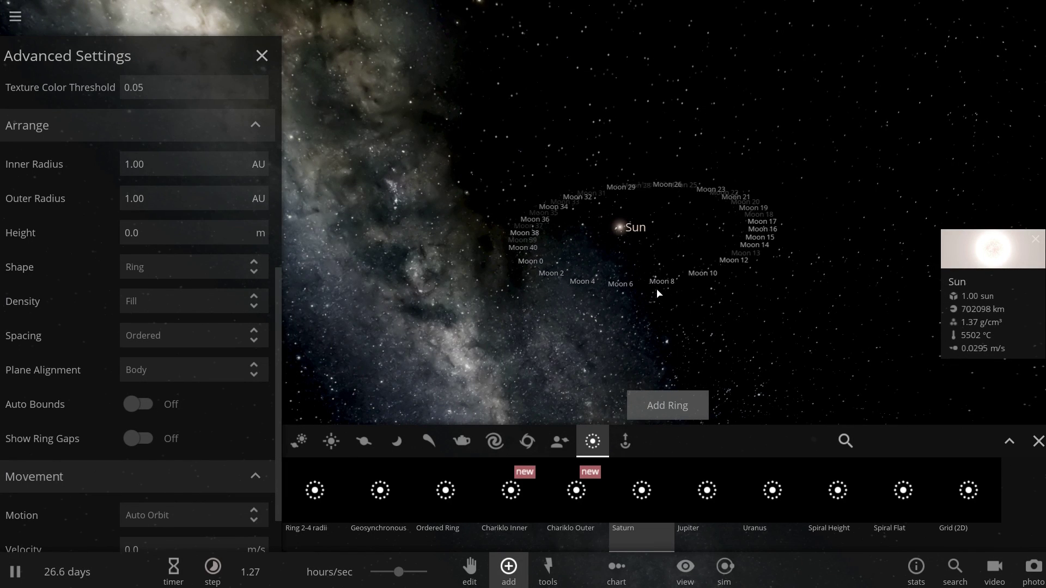
# Close the ring's advanced settings and centre the camera on Moon 5, orbiting and zooming out
pyautogui.click(262, 56)
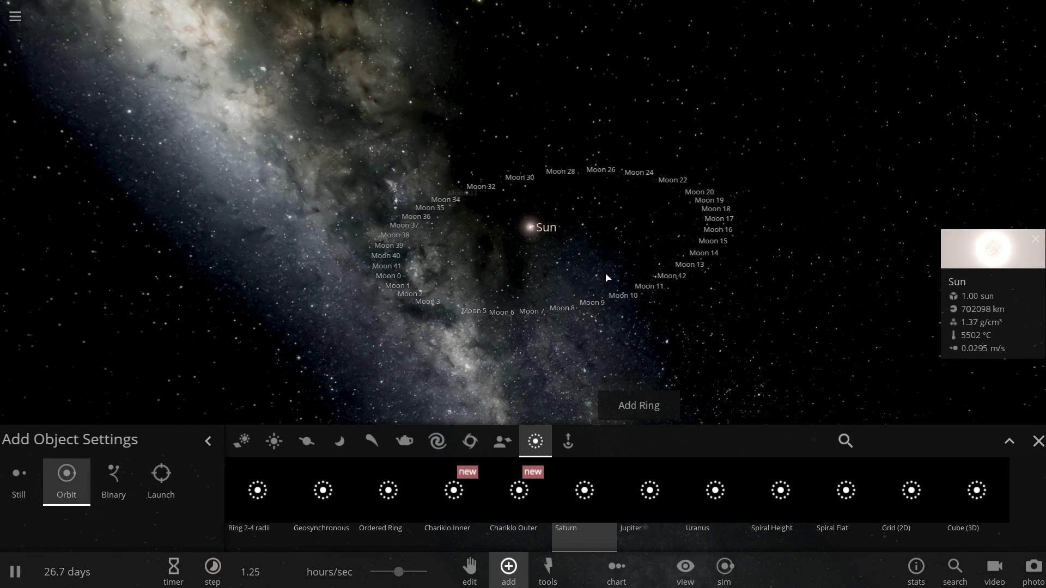
pyautogui.moveTo(586, 317); pyautogui.dragTo(485, 357)
pyautogui.doubleClick(472, 355)
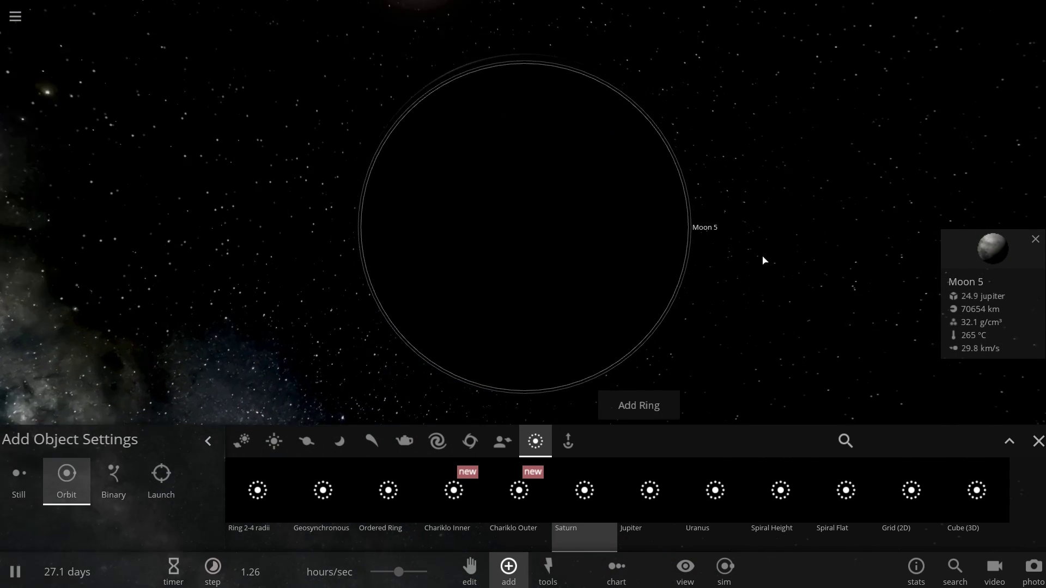
pyautogui.moveTo(763, 261); pyautogui.dragTo(643, 257)
pyautogui.moveTo(880, 247); pyautogui.dragTo(551, 255)
pyautogui.scroll(-3, 678, 260)
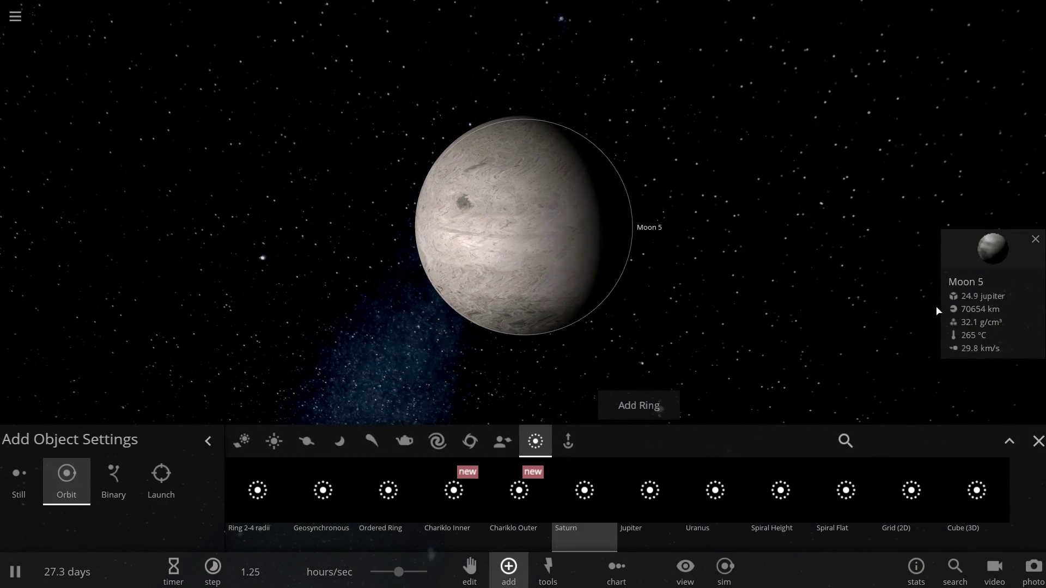
pyautogui.scroll(-5, 458, 256)
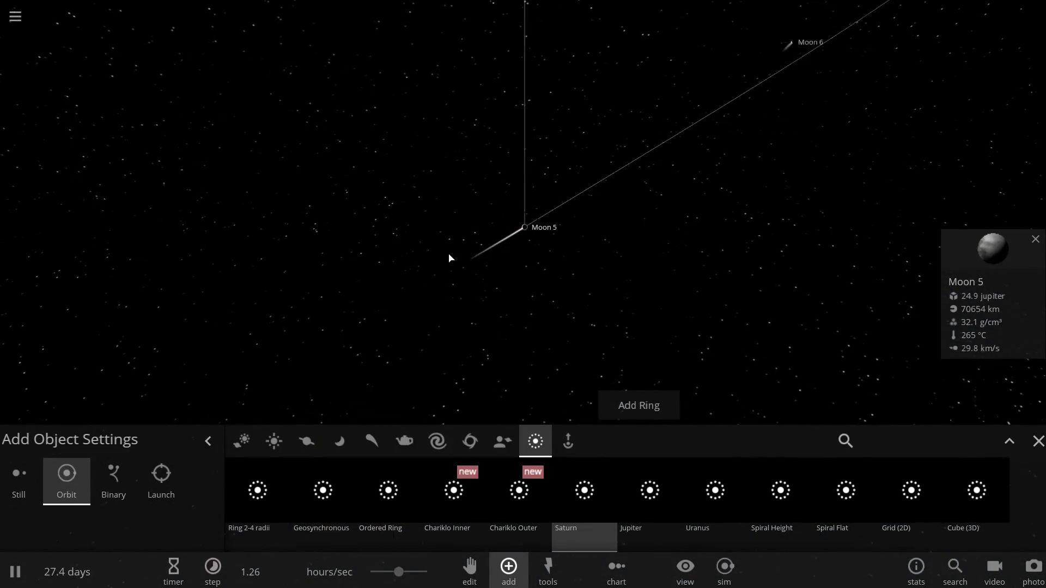
# Orbit around Moon 5, raise the simulation speed to days per second, and close the add panel
pyautogui.scroll(-3, 447, 256)
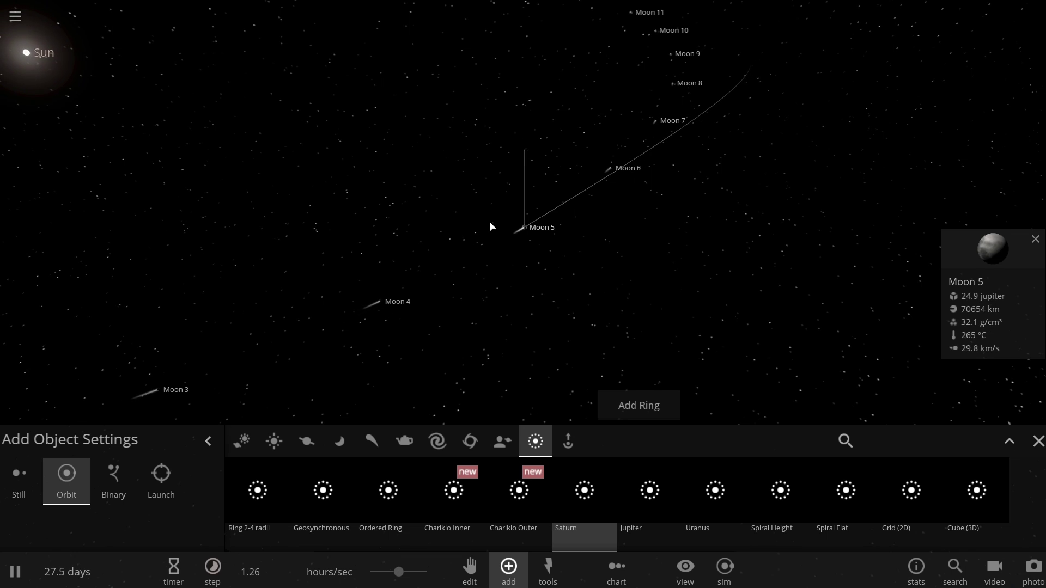
pyautogui.moveTo(453, 261); pyautogui.dragTo(507, 399, button='right')
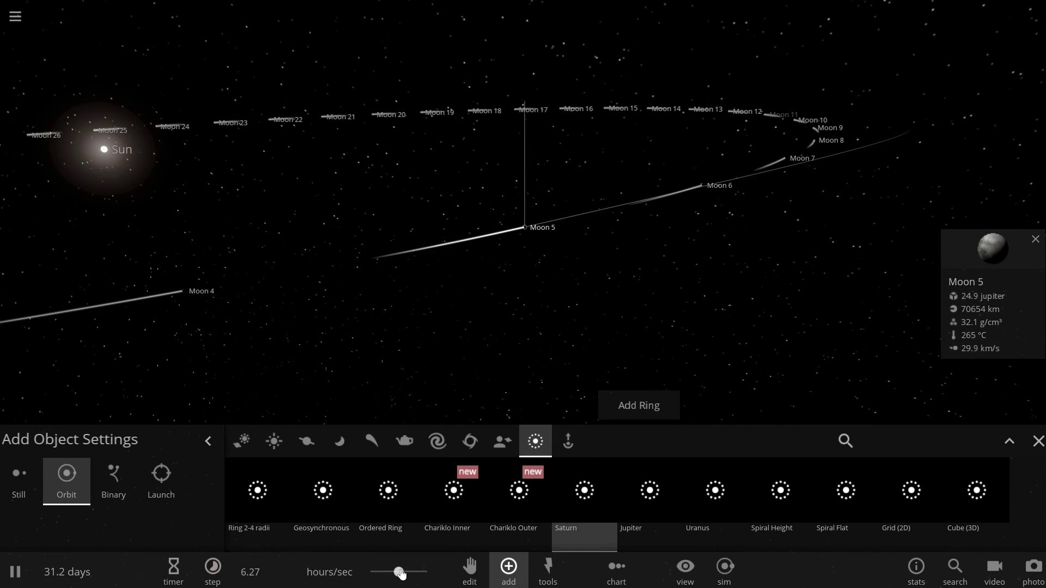
pyautogui.moveTo(401, 574); pyautogui.dragTo(418, 572)
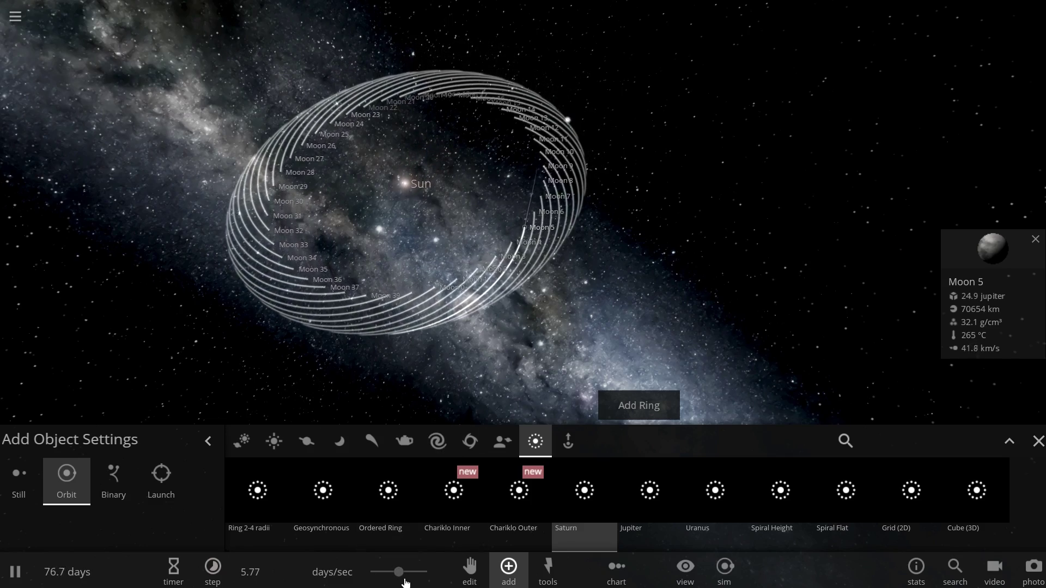
pyautogui.click(513, 577)
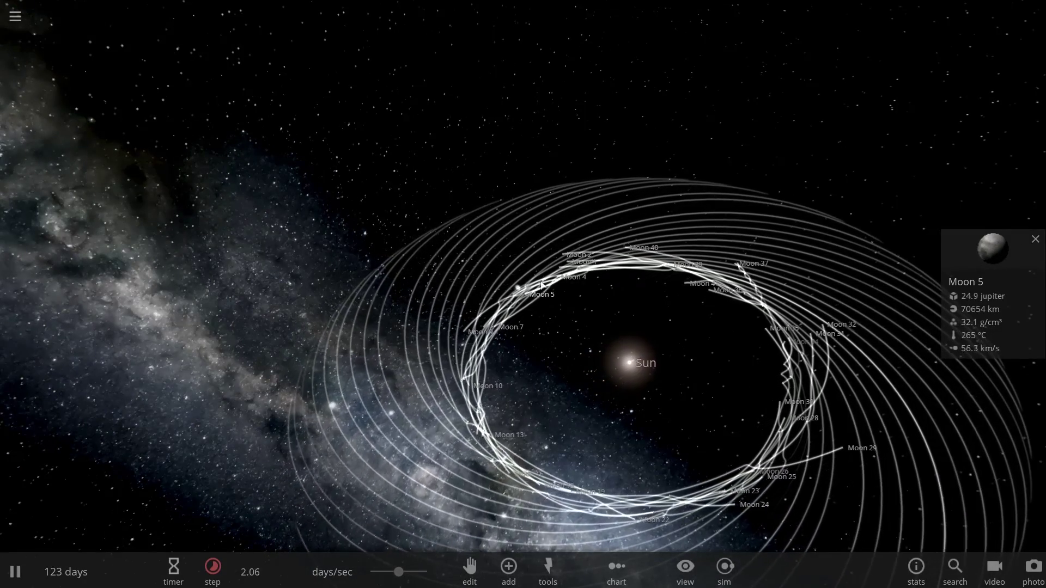
# Start a new empty simulation and add the Saturn ring preset of moons around the Sun
pyautogui.click(16, 34)
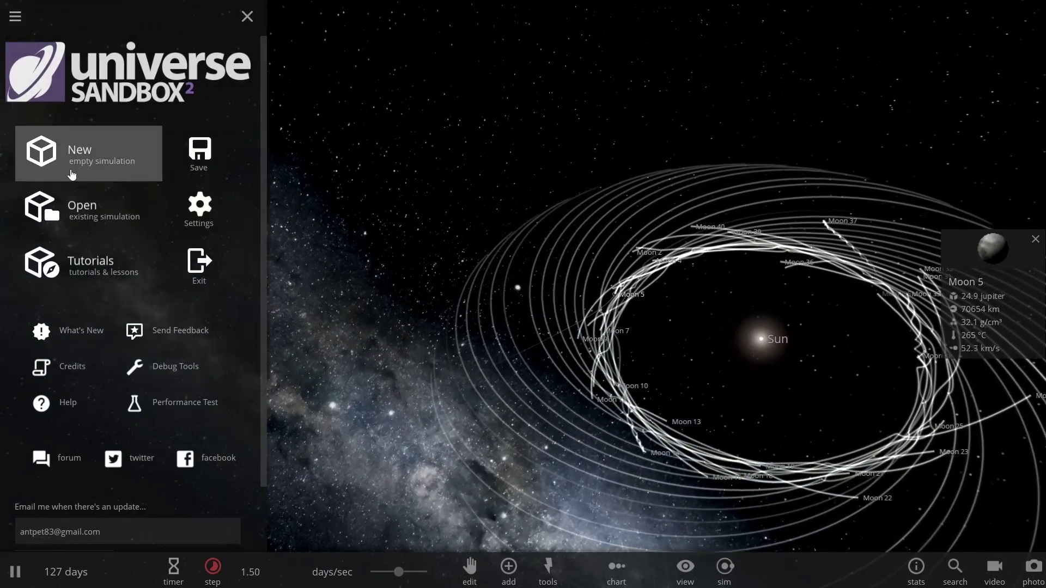
pyautogui.click(250, 276)
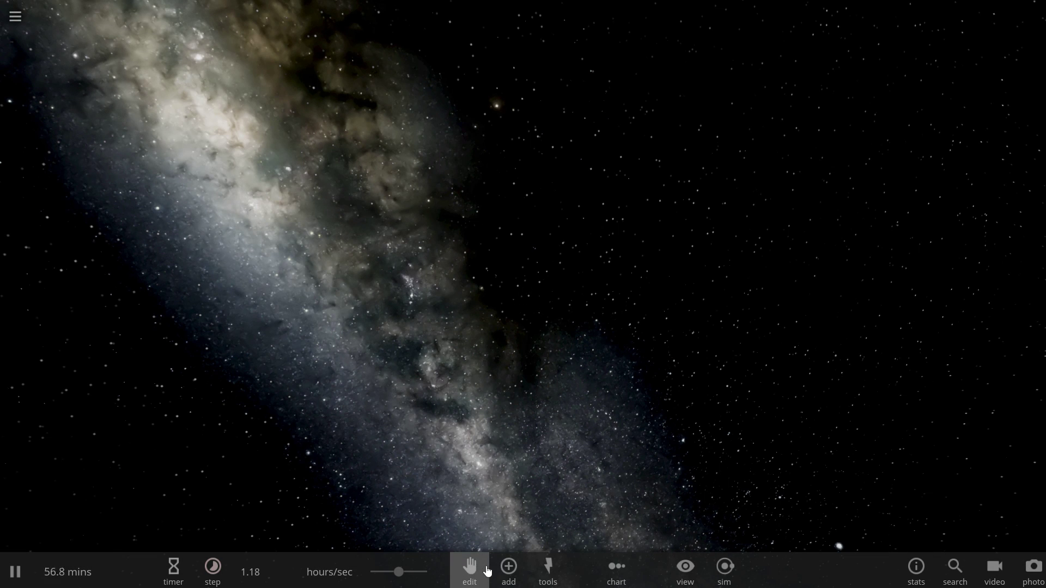
pyautogui.click(509, 566)
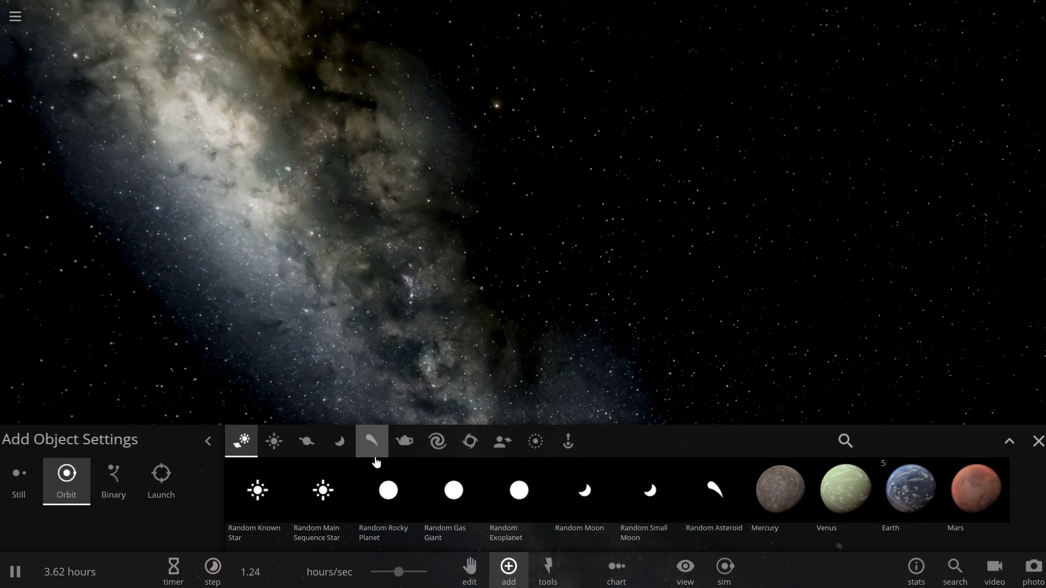
pyautogui.click(536, 441)
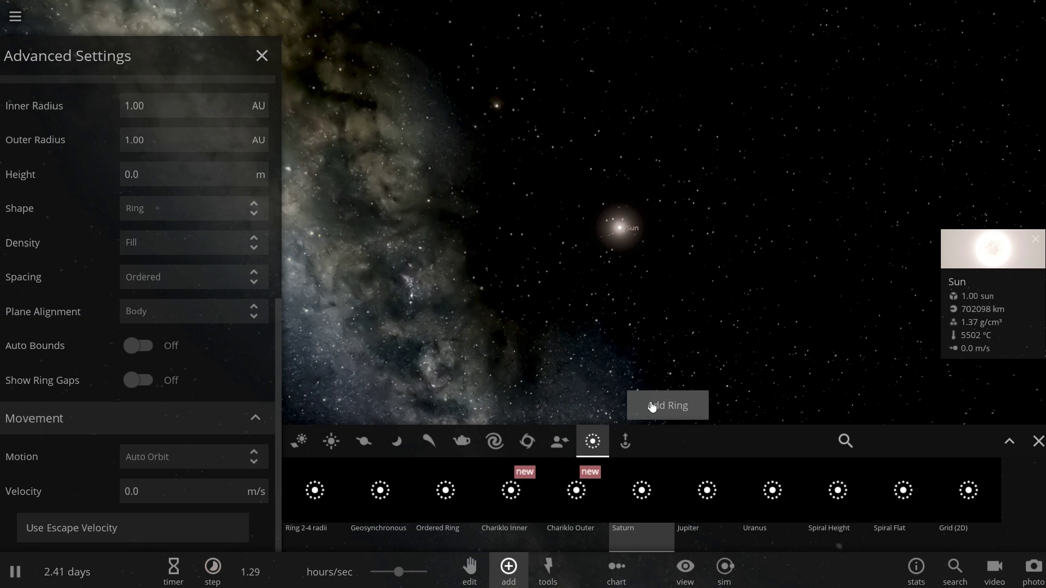
pyautogui.click(654, 406)
# Close the ring's advanced settings and the Sun's properties, centring the view on the Sun
pyautogui.doubleClick(720, 372)
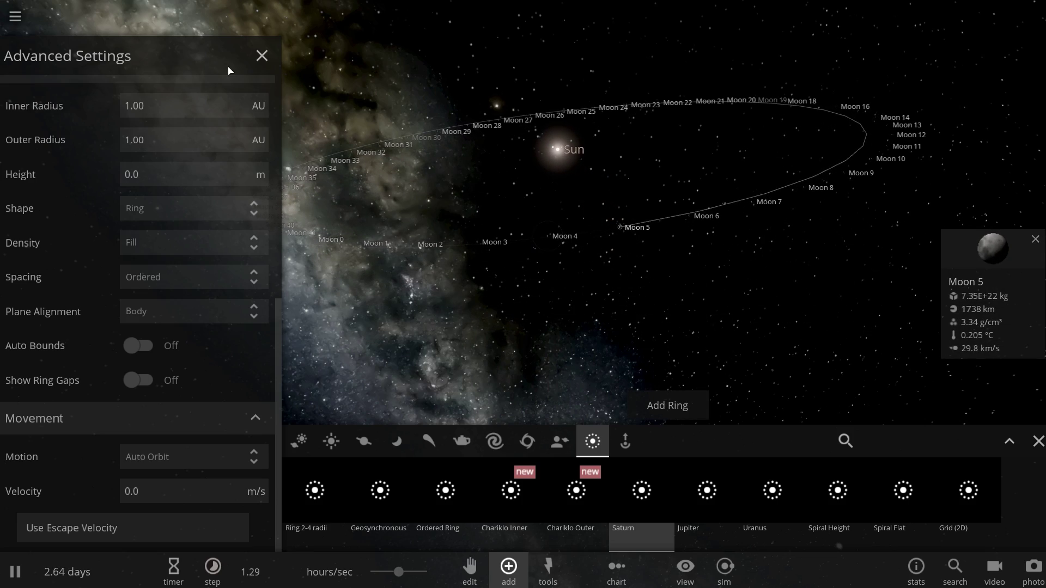
pyautogui.click(262, 56)
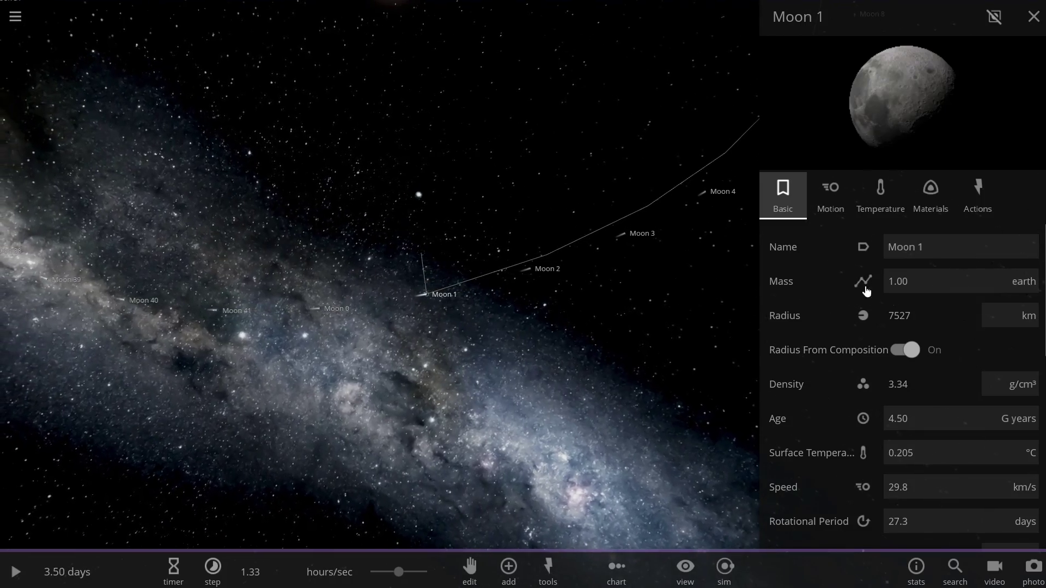
pyautogui.scroll(-5, 567, 297)
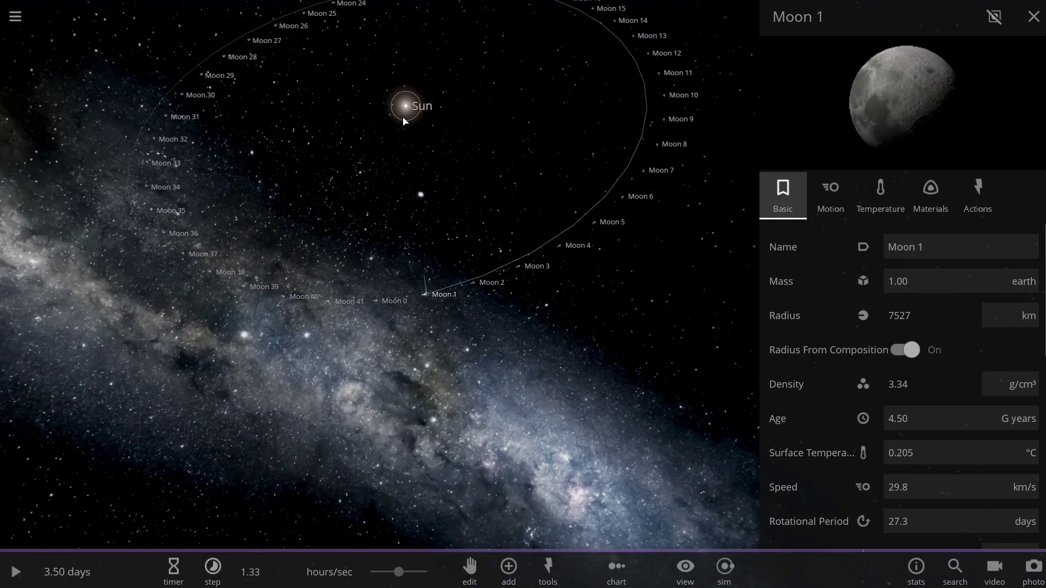
pyautogui.doubleClick(406, 99)
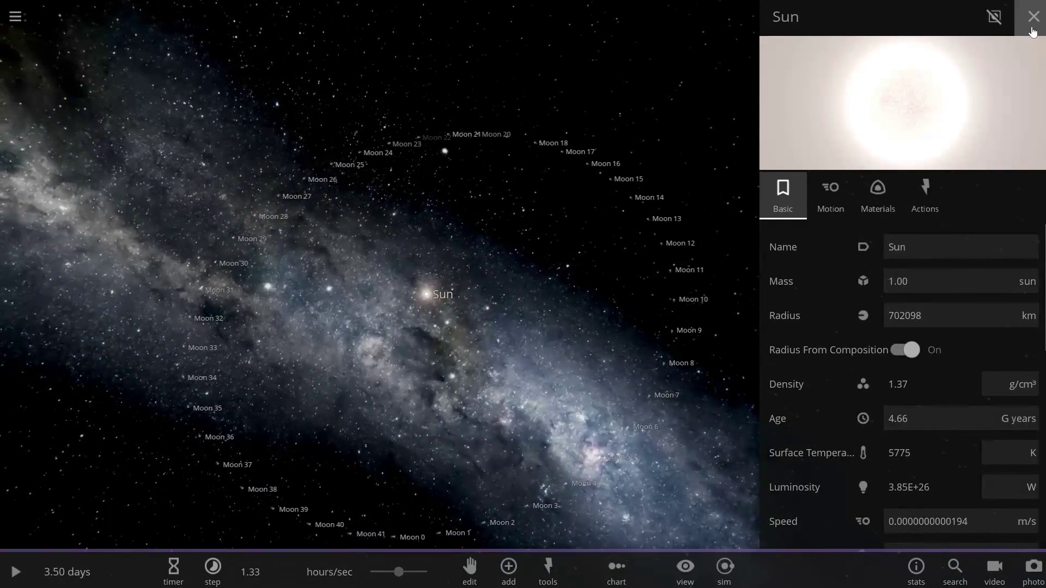
pyautogui.click(1033, 17)
pyautogui.moveTo(757, 308); pyautogui.dragTo(567, 314)
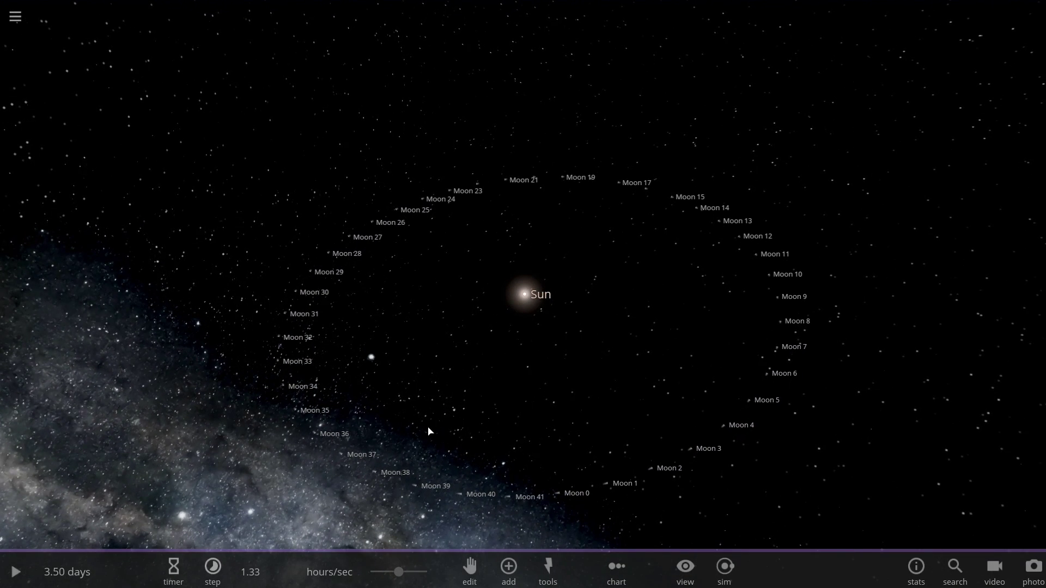
# Unpause the simulation and raise the speed toward months per second while tilting the view
pyautogui.press('space')
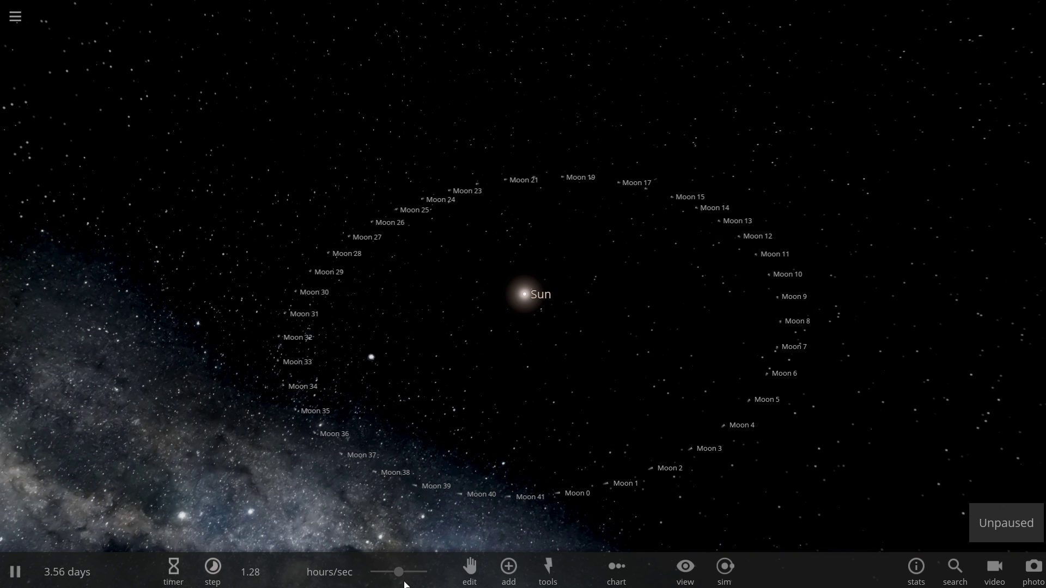
pyautogui.moveTo(400, 571)
pyautogui.mouseDown()
pyautogui.moveTo(423, 581)
pyautogui.moveTo(410, 570)
pyautogui.mouseUp()
pyautogui.moveTo(515, 442); pyautogui.dragTo(525, 516)
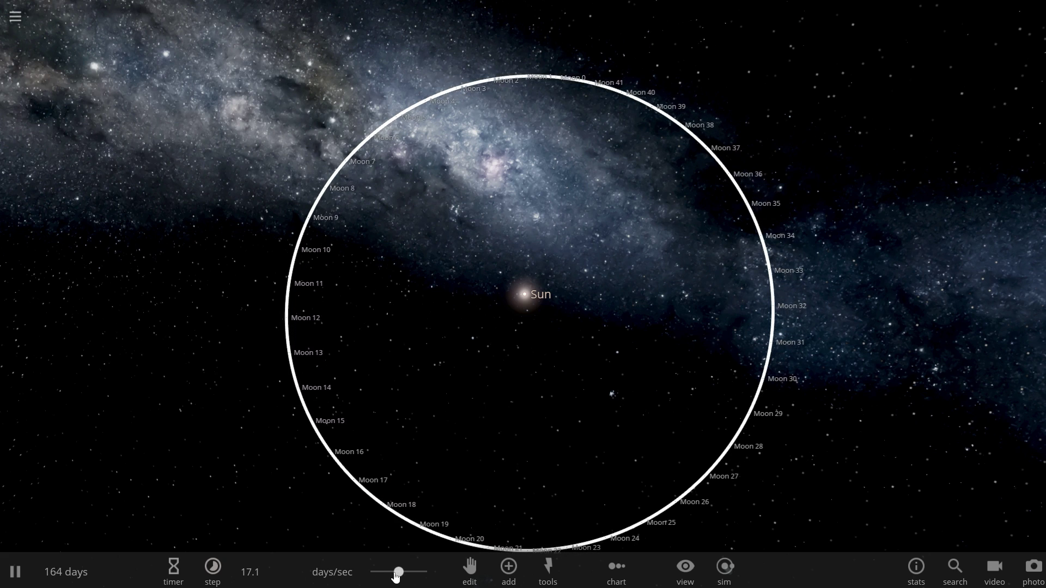
pyautogui.moveTo(399, 572); pyautogui.dragTo(409, 578)
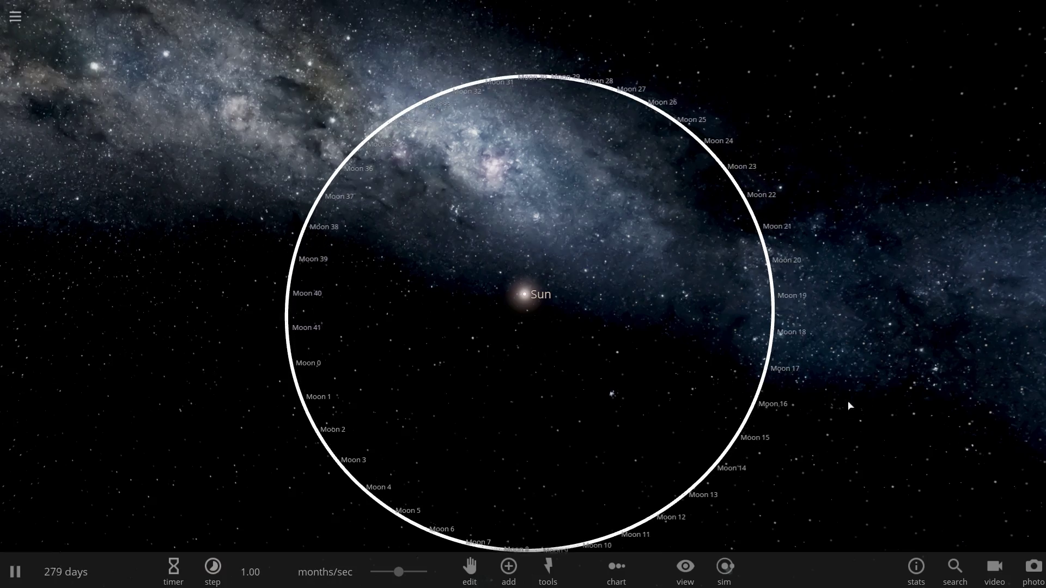
pyautogui.moveTo(878, 411); pyautogui.dragTo(885, 381, button='right')
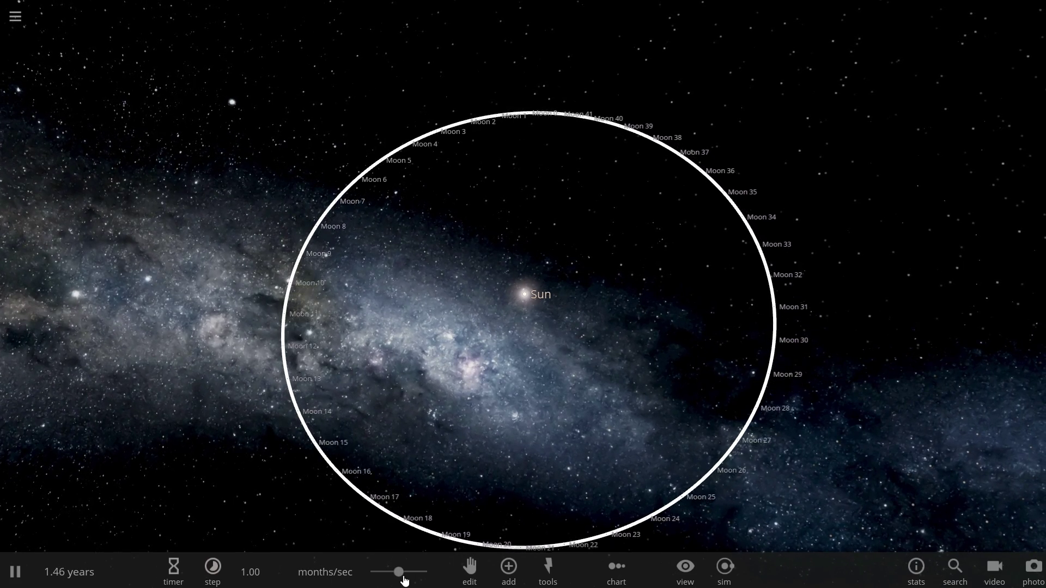
pyautogui.moveTo(220, 573)
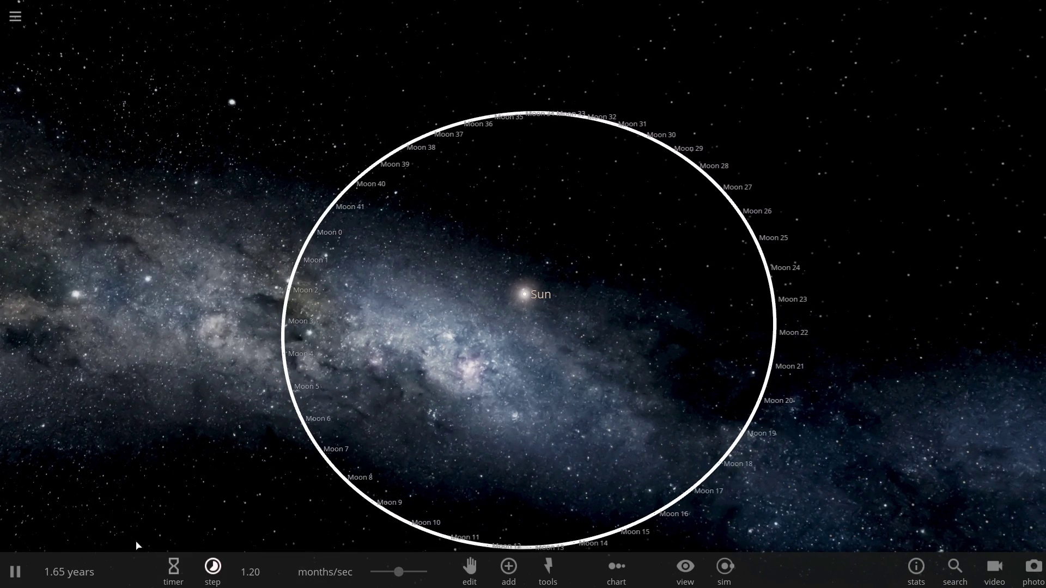
pyautogui.moveTo(397, 573); pyautogui.dragTo(409, 573)
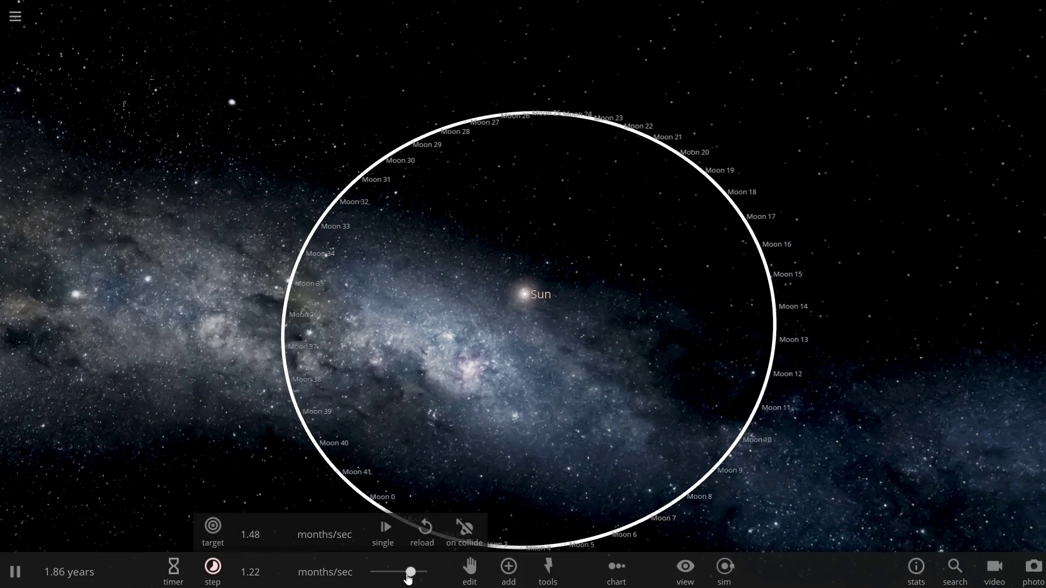
pyautogui.moveTo(605, 404); pyautogui.dragTo(649, 336)
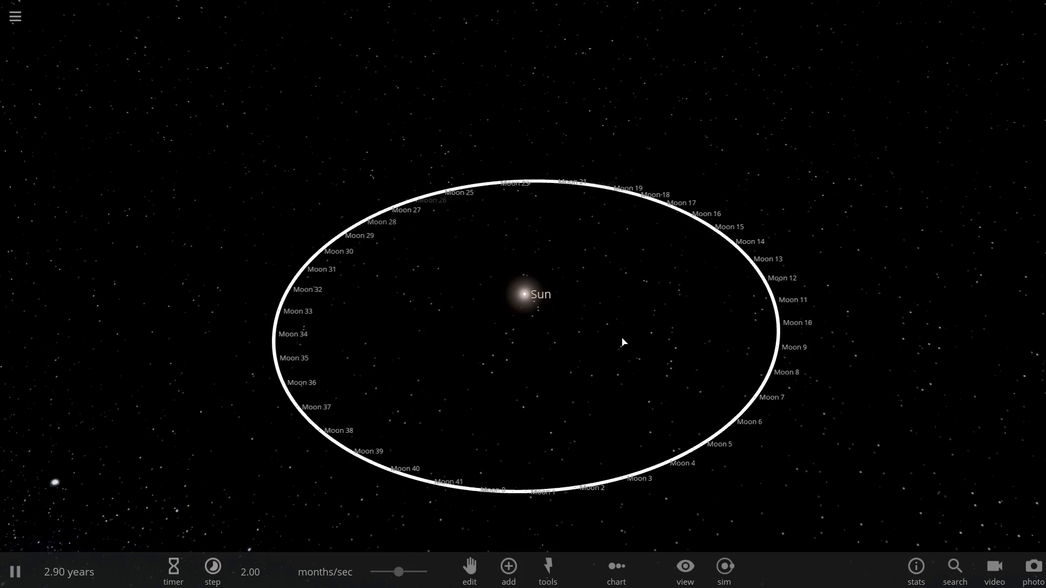
# Orbit around the Sun to watch the ring stay circular, then slow to 4.92 days/sec
pyautogui.scroll(3, 580, 351)
pyautogui.moveTo(581, 353); pyautogui.dragTo(607, 294)
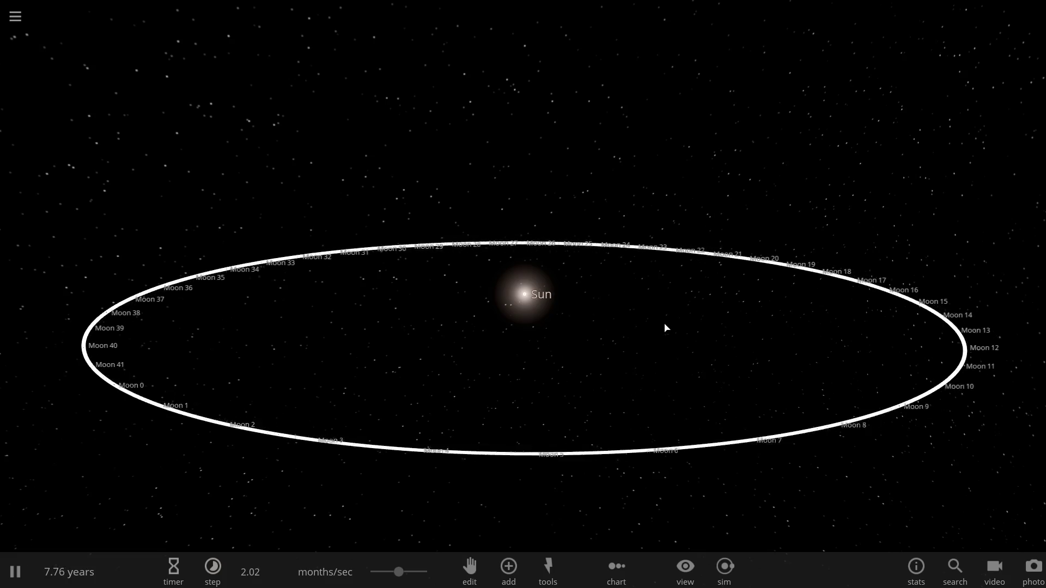
pyautogui.moveTo(661, 328); pyautogui.dragTo(575, 377, button='right')
pyautogui.scroll(-3, 582, 374)
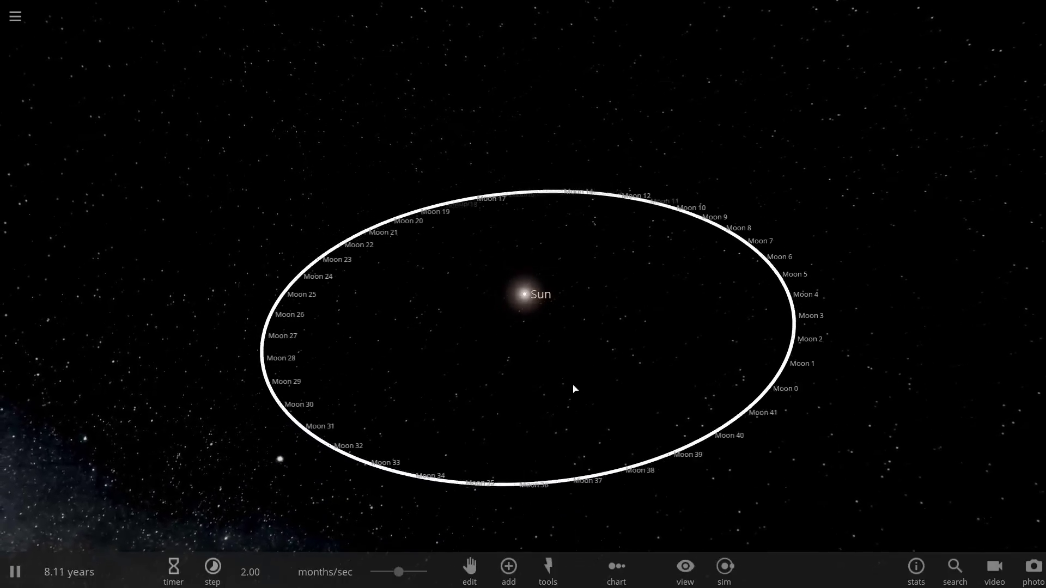
pyautogui.moveTo(569, 393); pyautogui.dragTo(645, 387)
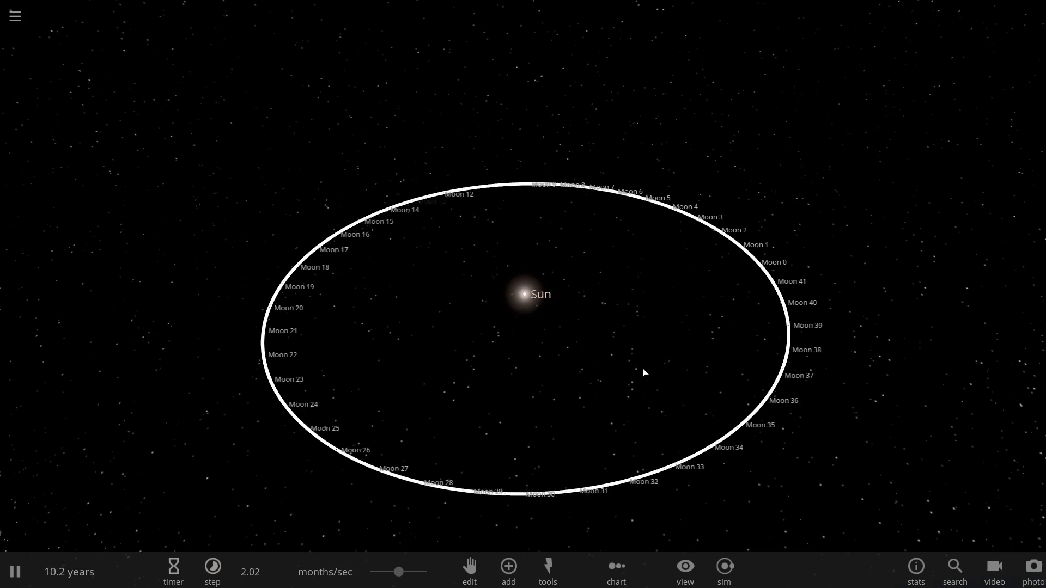
pyautogui.moveTo(644, 372); pyautogui.dragTo(670, 362, button='right')
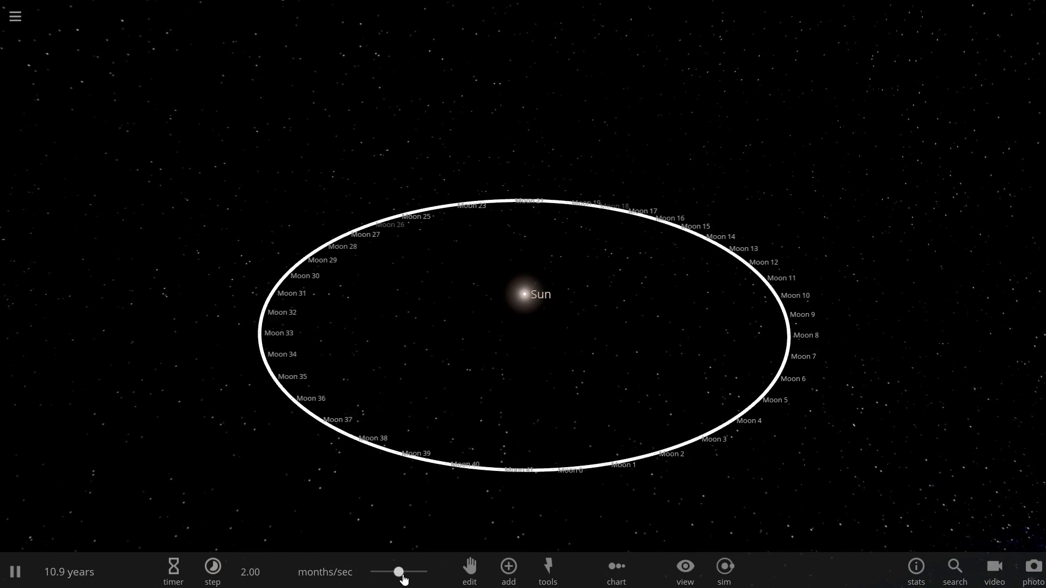
pyautogui.moveTo(404, 580); pyautogui.dragTo(414, 582)
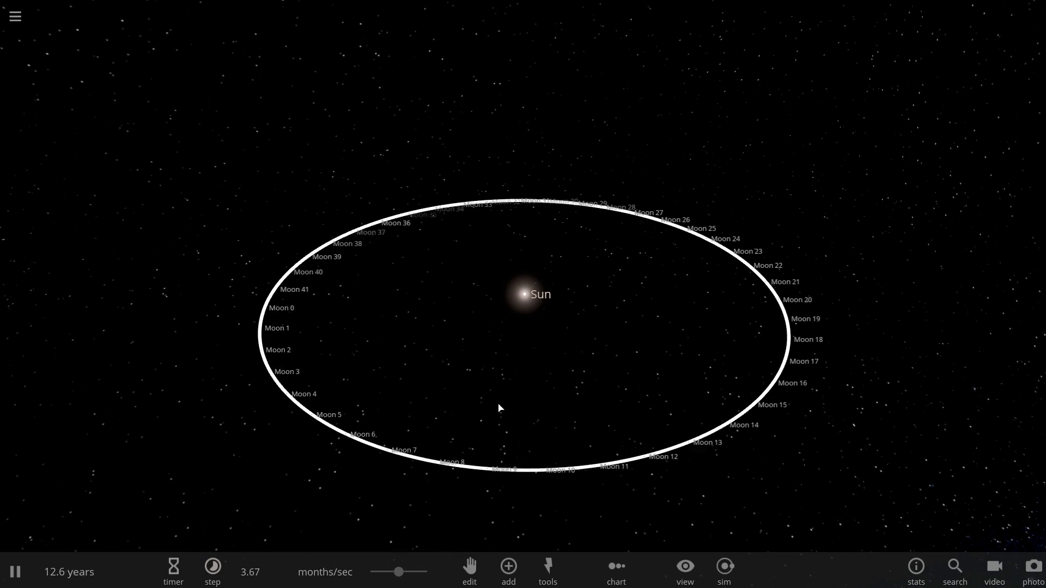
pyautogui.moveTo(499, 408); pyautogui.dragTo(549, 322)
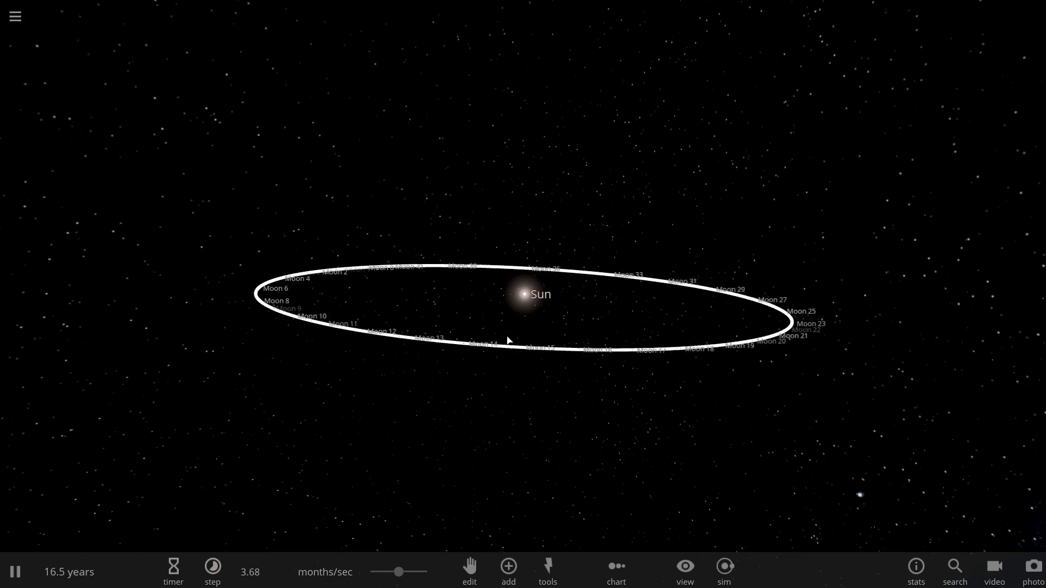
pyautogui.moveTo(507, 341); pyautogui.dragTo(738, 373)
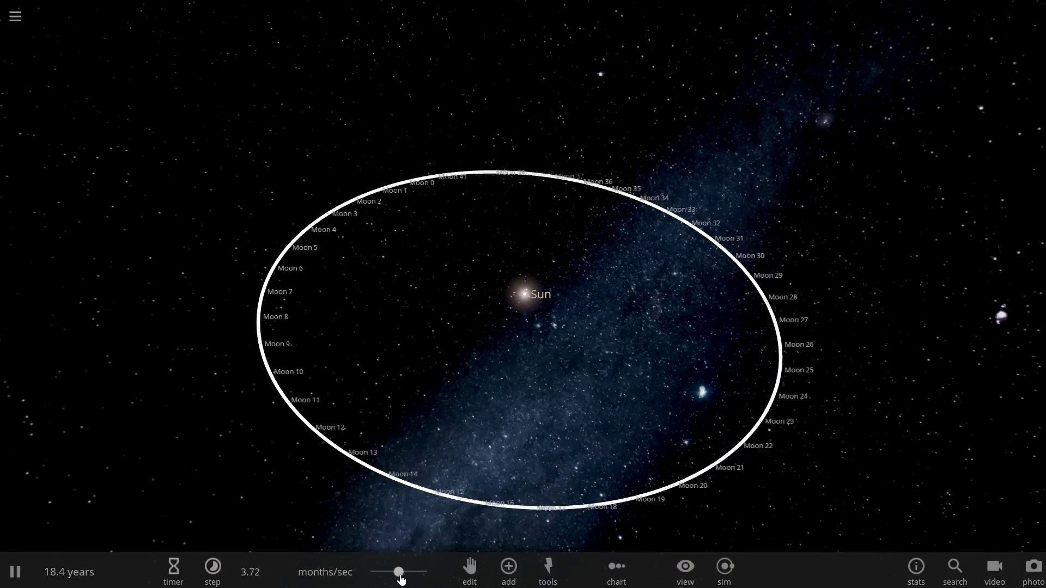
pyautogui.moveTo(399, 575); pyautogui.dragTo(348, 573)
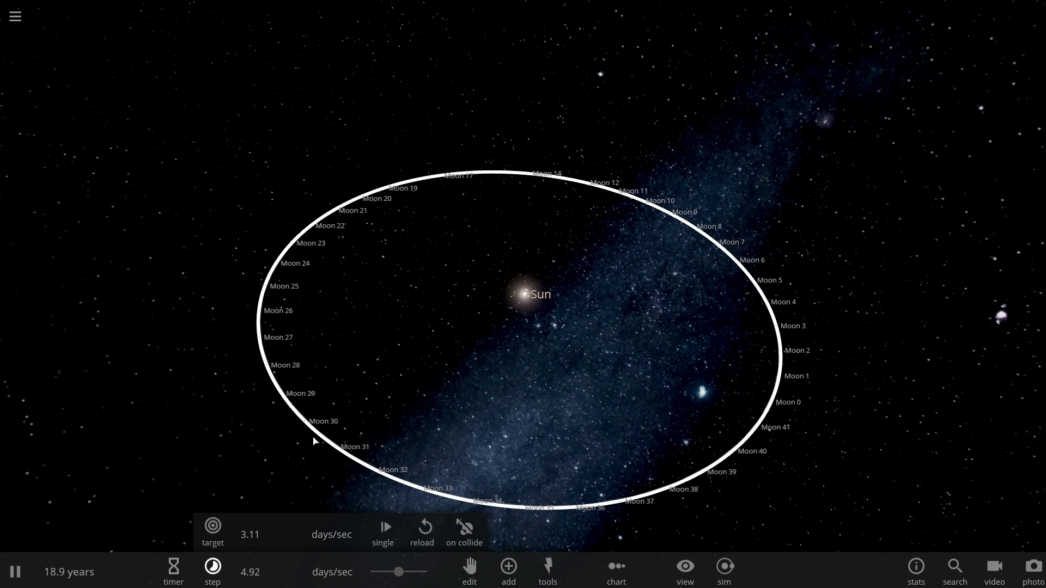
# Centre the camera on Moon 30 and turn off the orbit trails
pyautogui.doubleClick(346, 442)
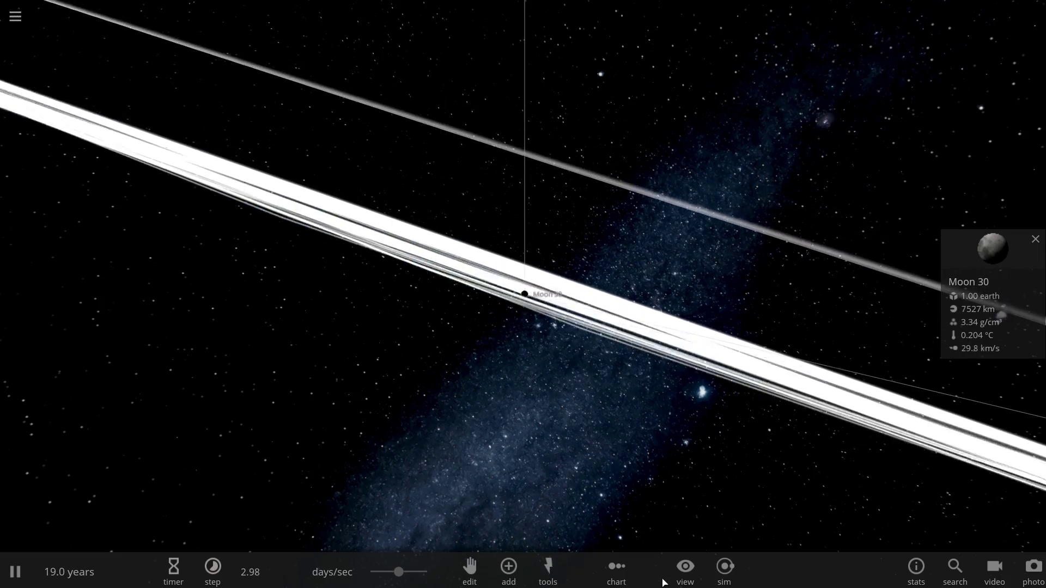
pyautogui.click(685, 570)
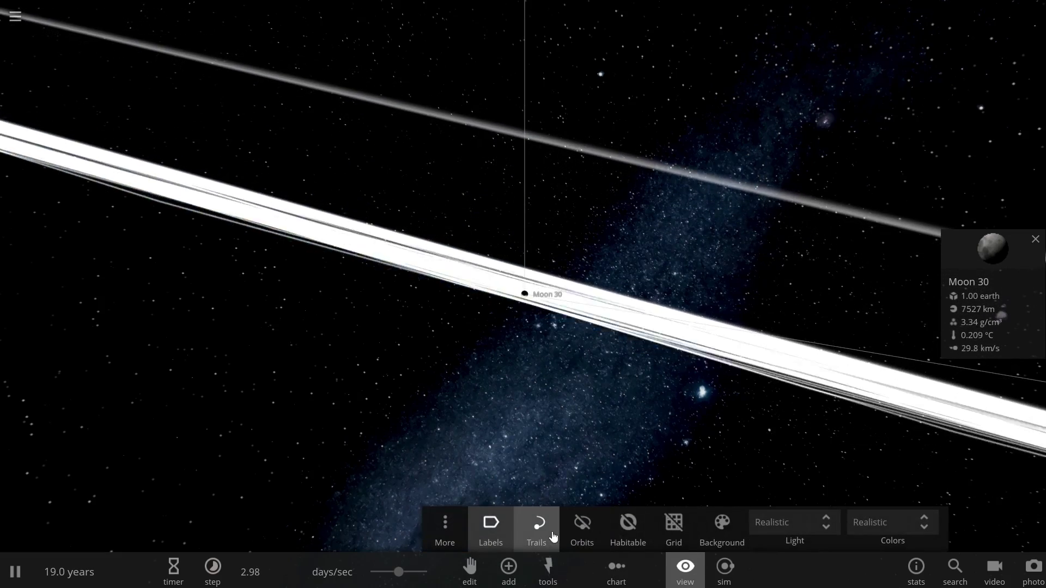
pyautogui.click(536, 529)
# Orbit and zoom around Moon 30 to view its neighbouring moons, then select Moon 31
pyautogui.moveTo(562, 304); pyautogui.dragTo(724, 263)
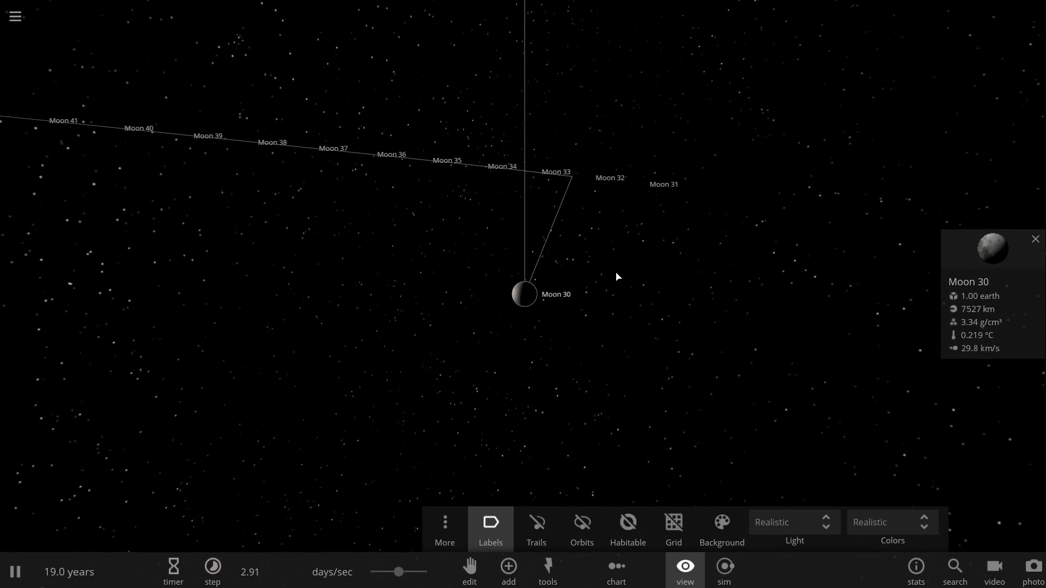
pyautogui.scroll(3, 617, 278)
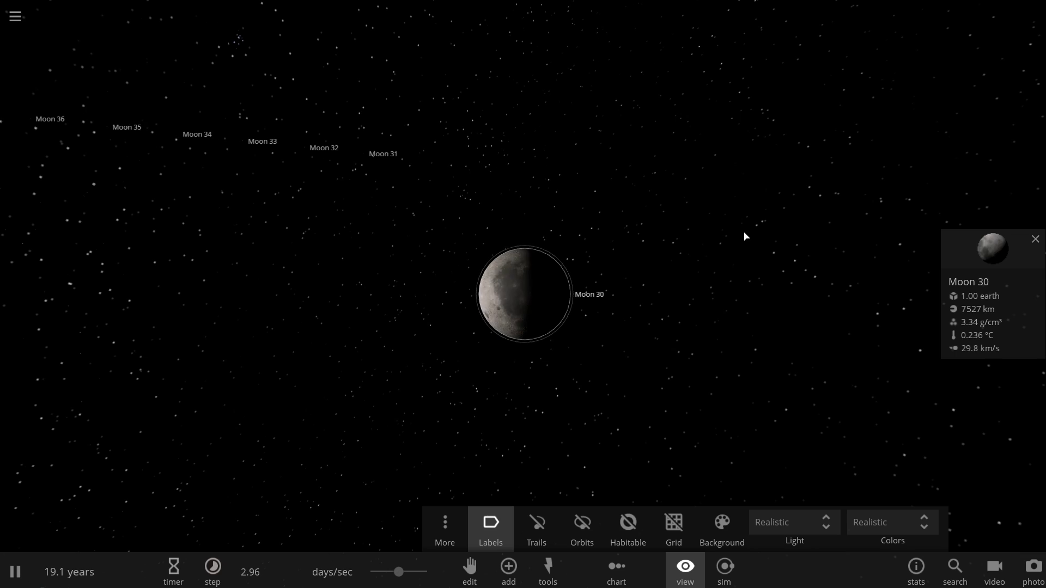
pyautogui.moveTo(733, 250); pyautogui.dragTo(630, 231)
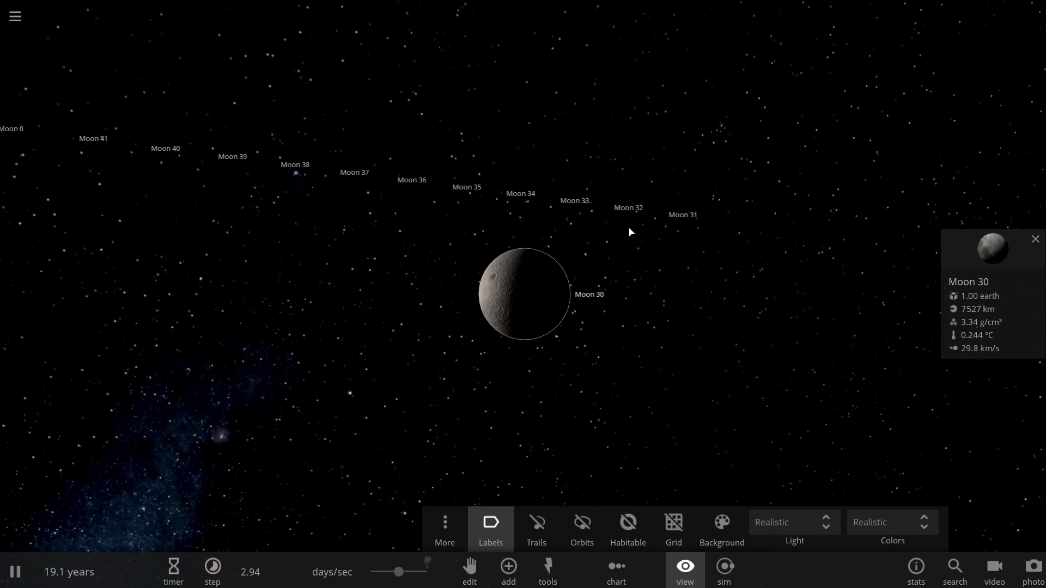
pyautogui.scroll(3, 609, 266)
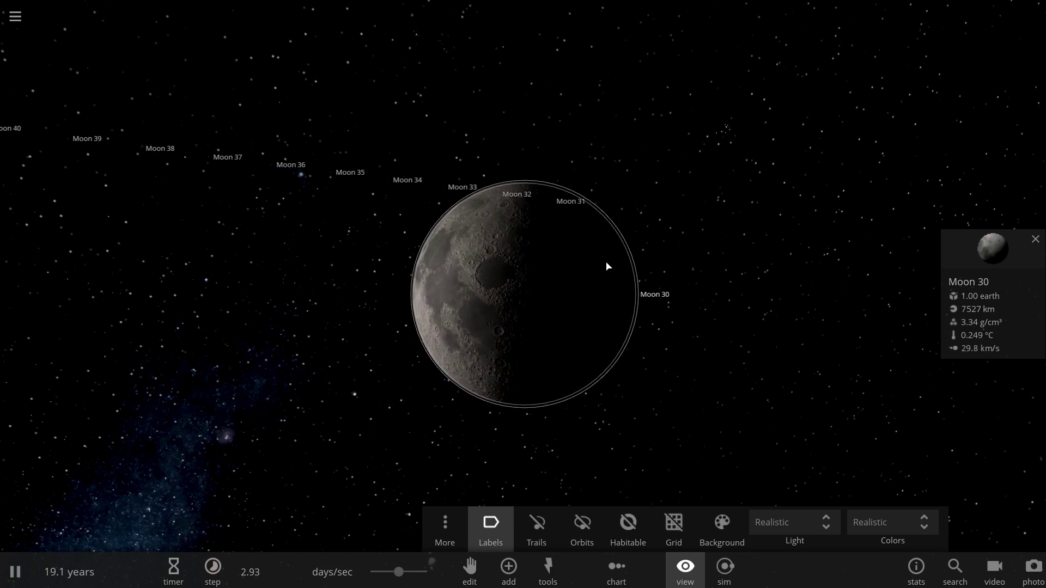
pyautogui.moveTo(608, 266); pyautogui.dragTo(538, 280)
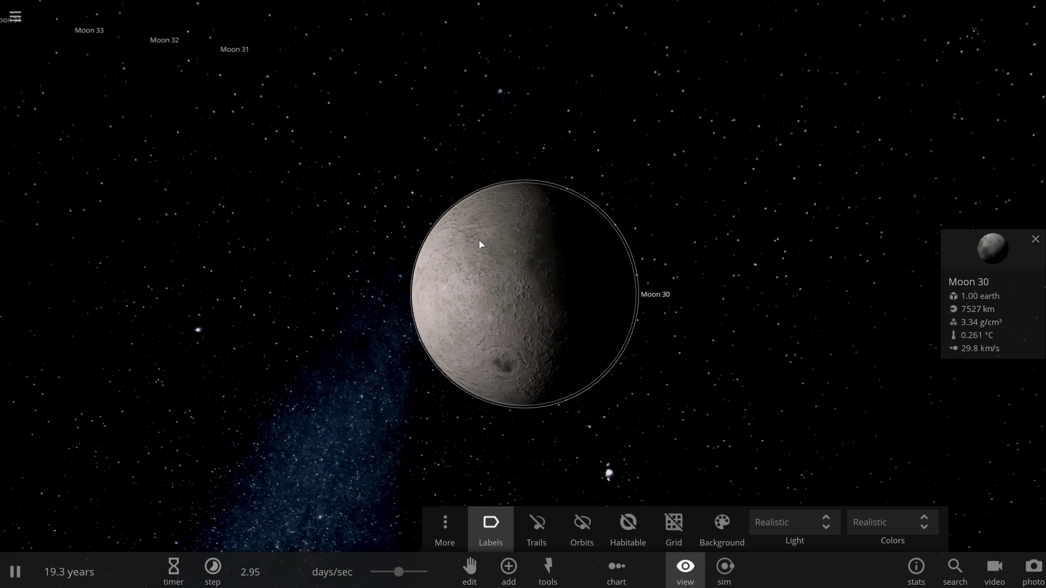
pyautogui.moveTo(480, 262); pyautogui.dragTo(408, 244)
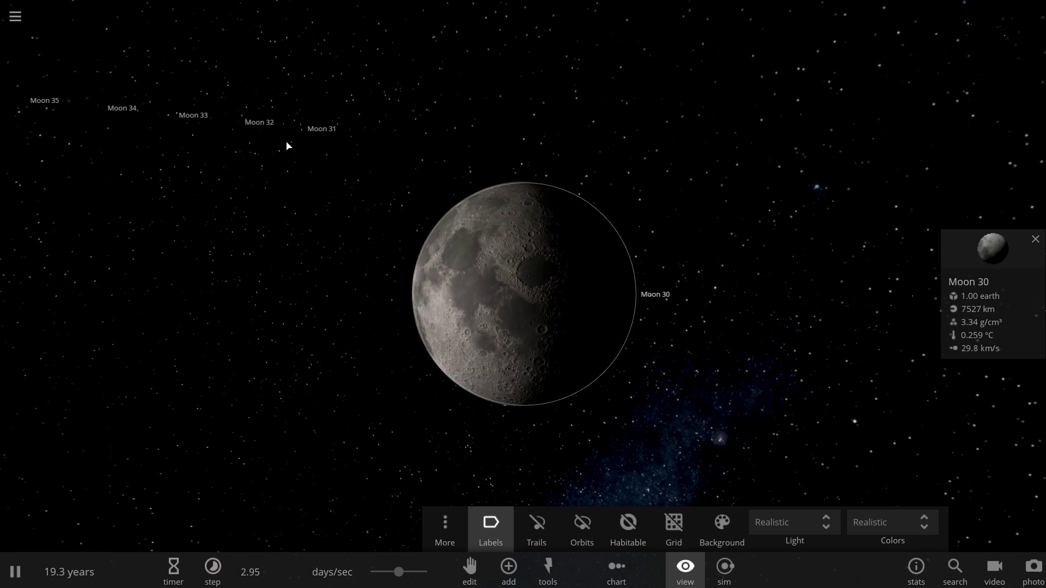
pyautogui.click(294, 144)
# Centre the camera on Moon 31 and orbit around it
pyautogui.doubleClick(228, 125)
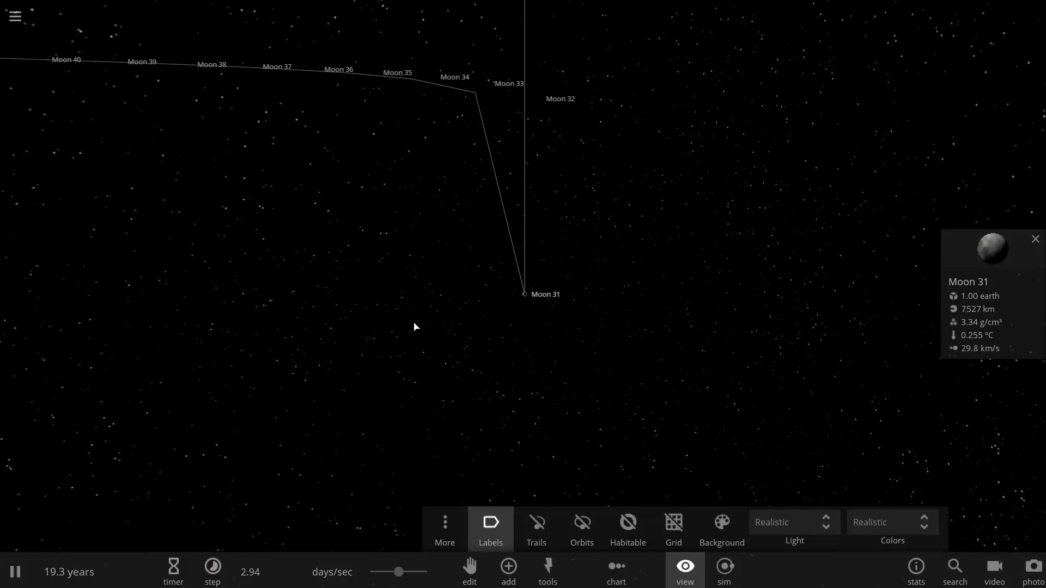
pyautogui.scroll(5, 496, 131)
pyautogui.scroll(-8, 497, 169)
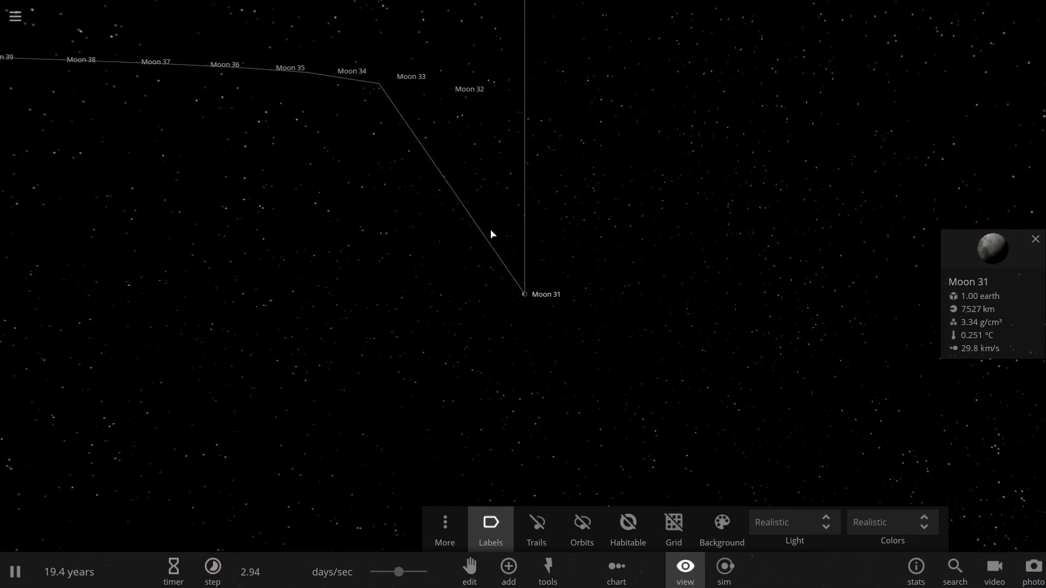
pyautogui.moveTo(491, 230); pyautogui.dragTo(516, 200, button='right')
# Refocus on Moon 30 and zoom out until the Sun and the moon ring are visible
pyautogui.doubleClick(922, 395)
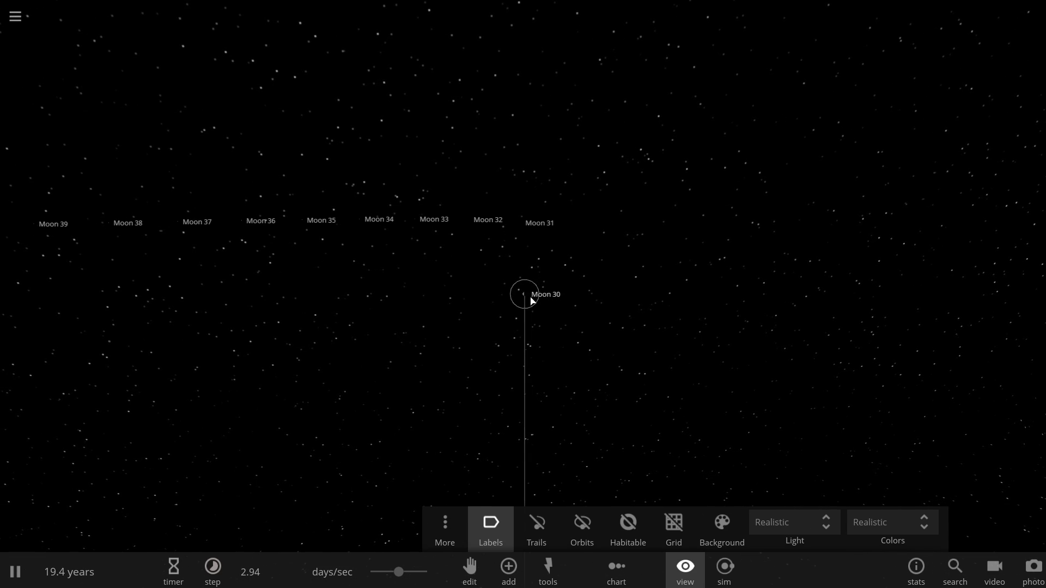
pyautogui.scroll(-3, 528, 297)
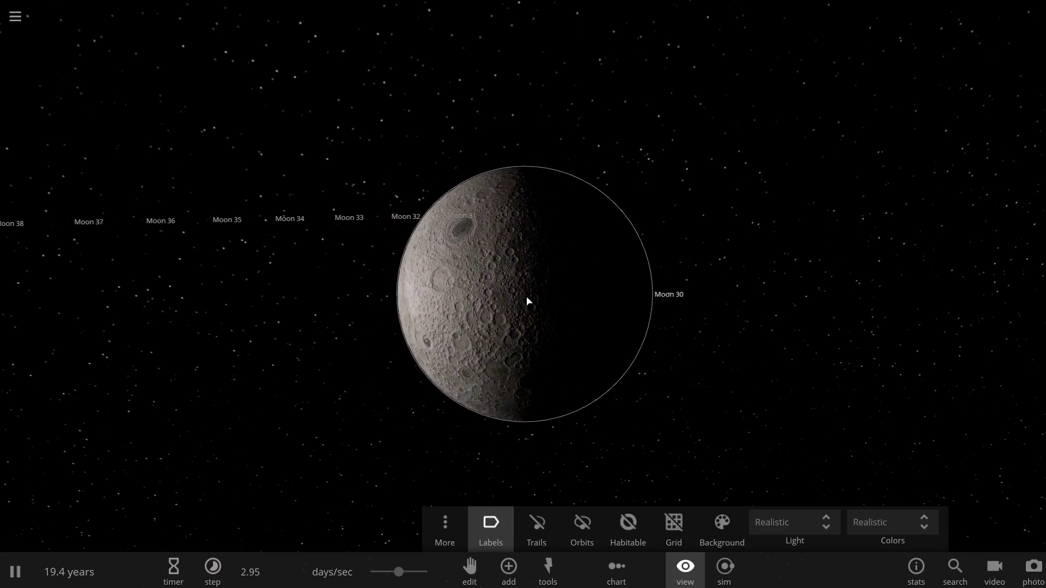
pyautogui.moveTo(530, 297); pyautogui.dragTo(510, 306, button='right')
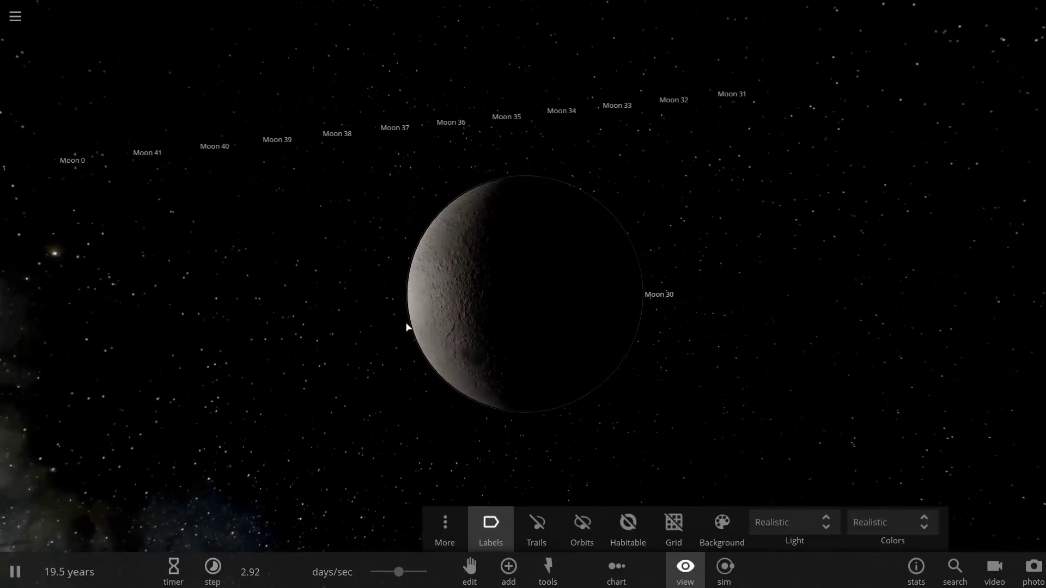
pyautogui.scroll(-2, 510, 265)
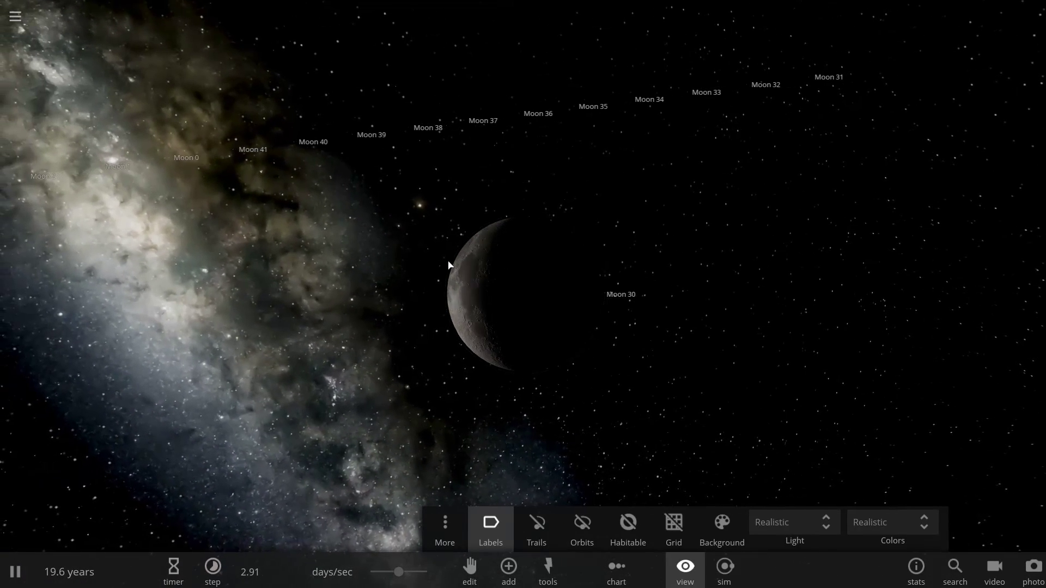
pyautogui.scroll(-2, 492, 256)
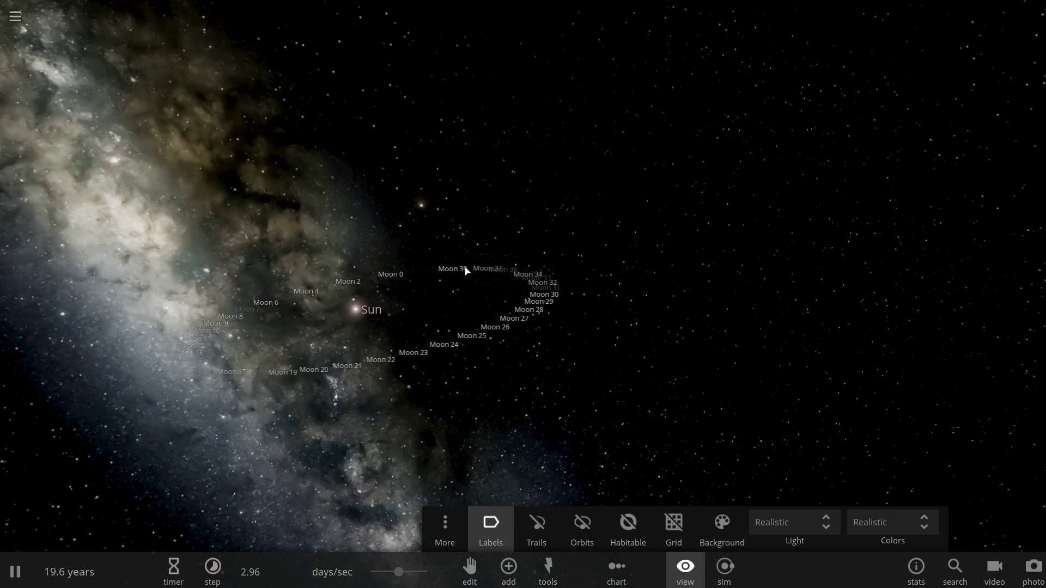
# Centre on the Sun and tilt the view to look down on the moon ring
pyautogui.doubleClick(368, 311)
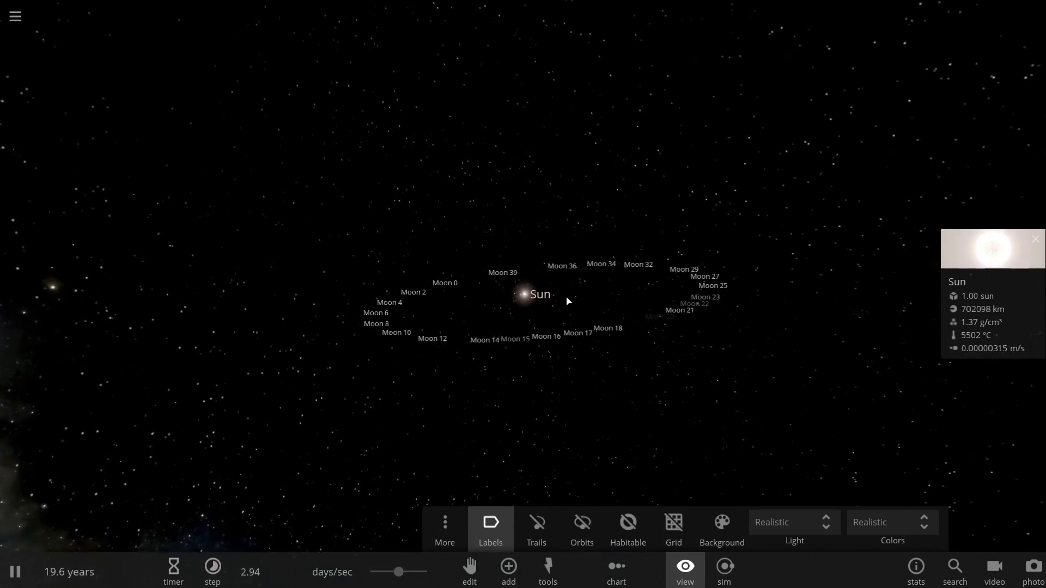
pyautogui.moveTo(571, 299); pyautogui.dragTo(642, 369)
pyautogui.moveTo(705, 364)
pyautogui.mouseDown()
pyautogui.moveTo(731, 338)
pyautogui.moveTo(699, 356)
pyautogui.mouseUp()
# Focus the camera on Moon 10 and zoom in close to it
pyautogui.doubleClick(697, 355)
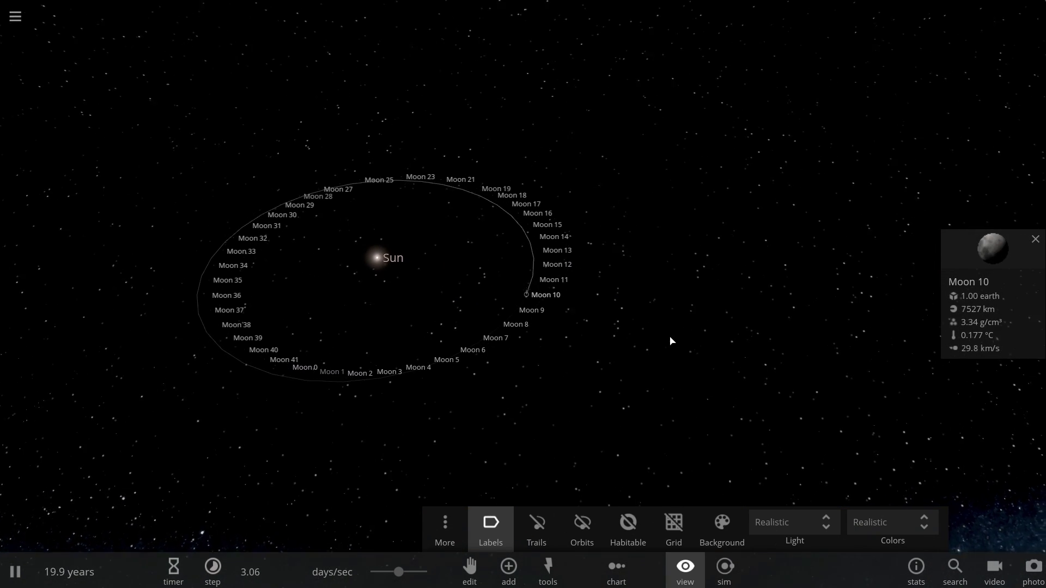
pyautogui.scroll(4, 669, 342)
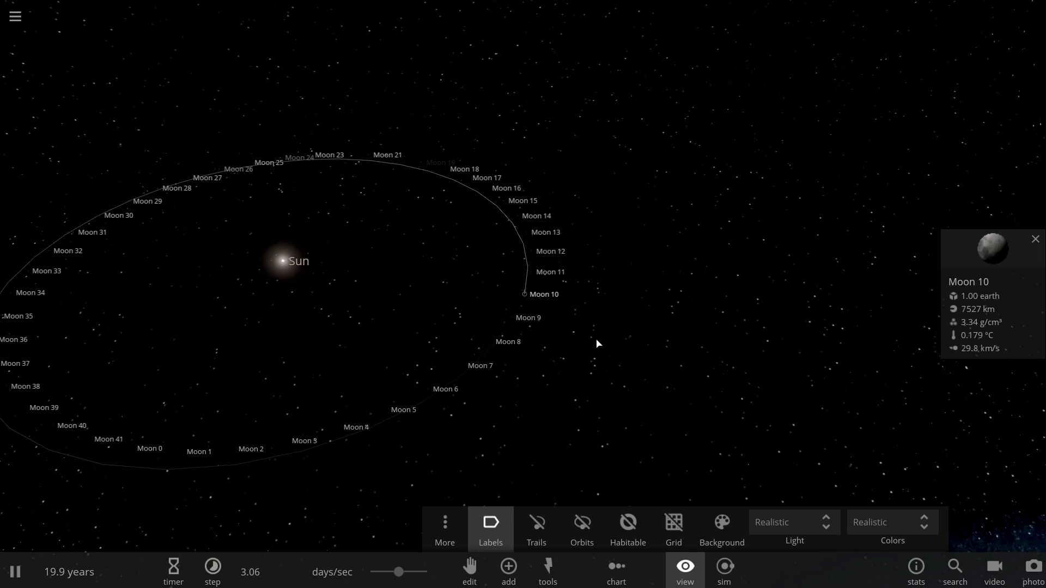
pyautogui.moveTo(598, 345); pyautogui.dragTo(609, 326)
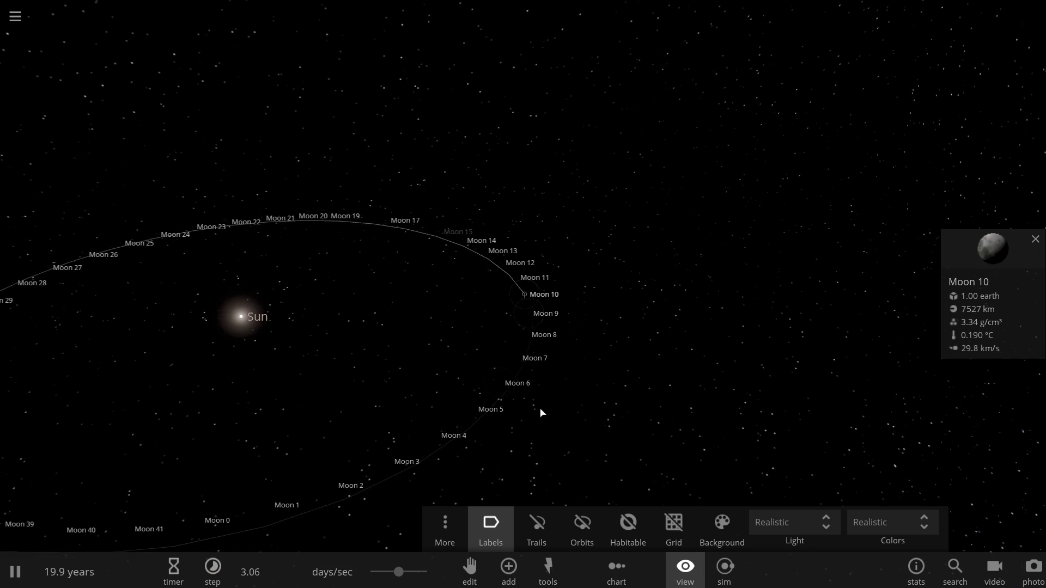
pyautogui.scroll(5, 540, 339)
pyautogui.scroll(10, 534, 330)
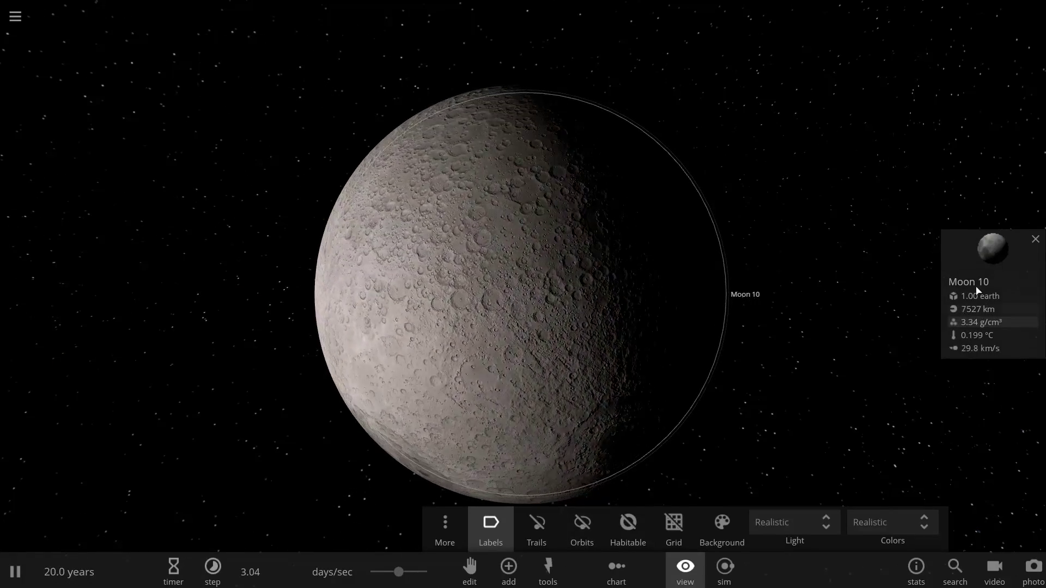
# Browse the Planets list and pick Mars, then cancel without placing it
pyautogui.click(509, 567)
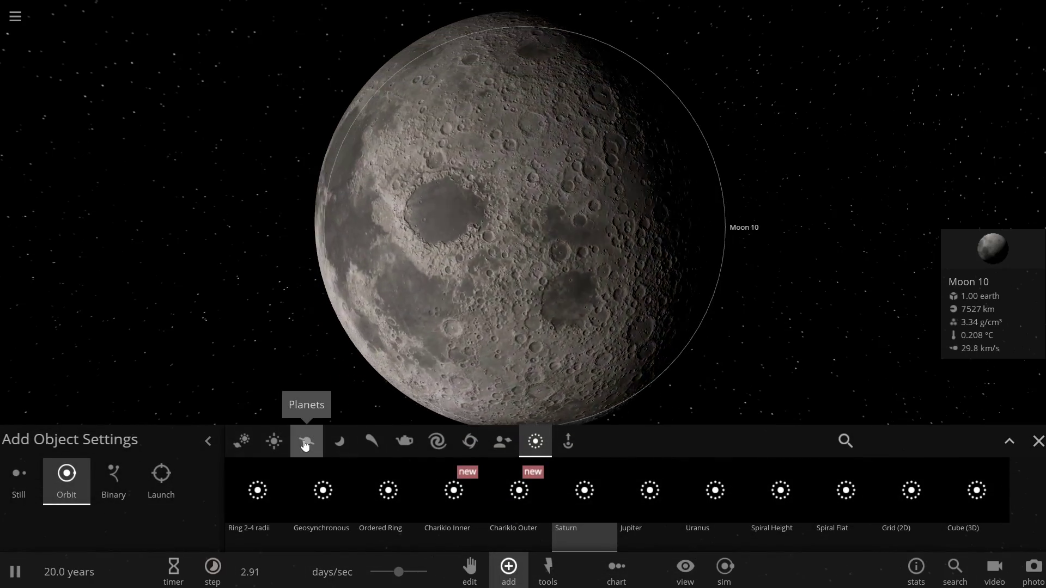
pyautogui.click(306, 441)
pyautogui.click(649, 489)
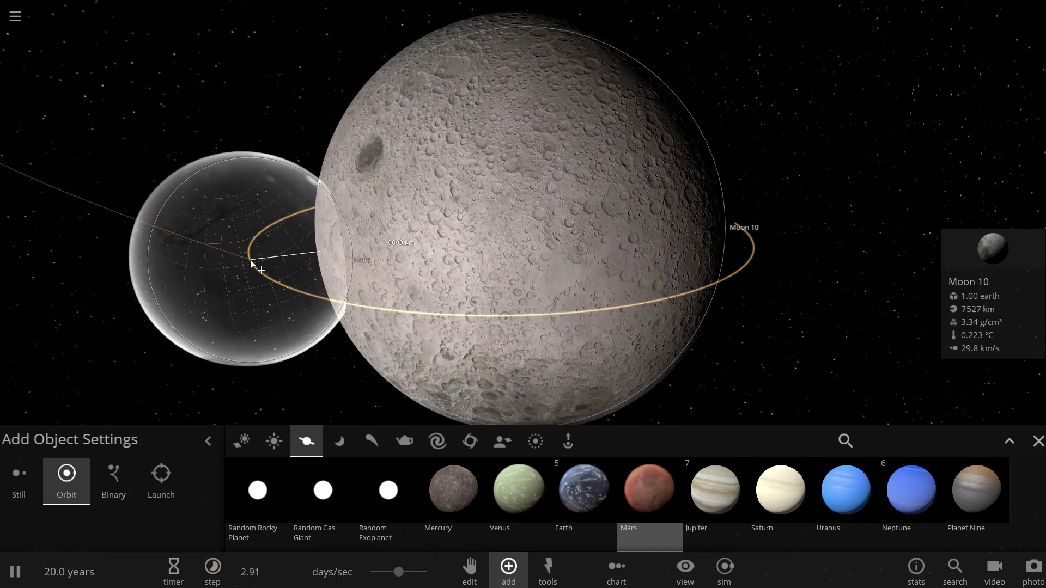
pyautogui.click(251, 261)
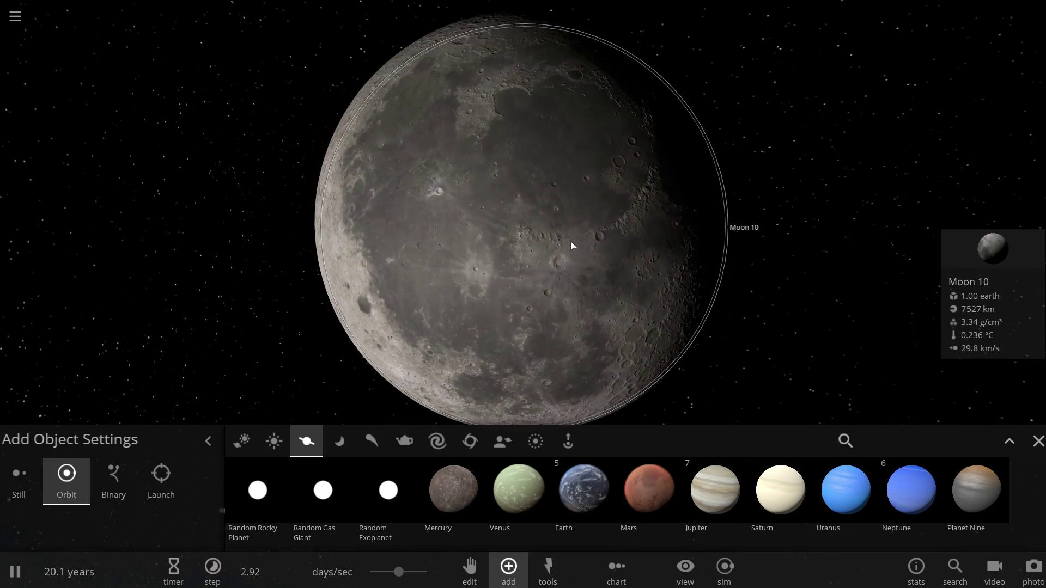
# Zoom out, centre the camera on the Sun, and close the add-objects panel
pyautogui.scroll(-5, 569, 246)
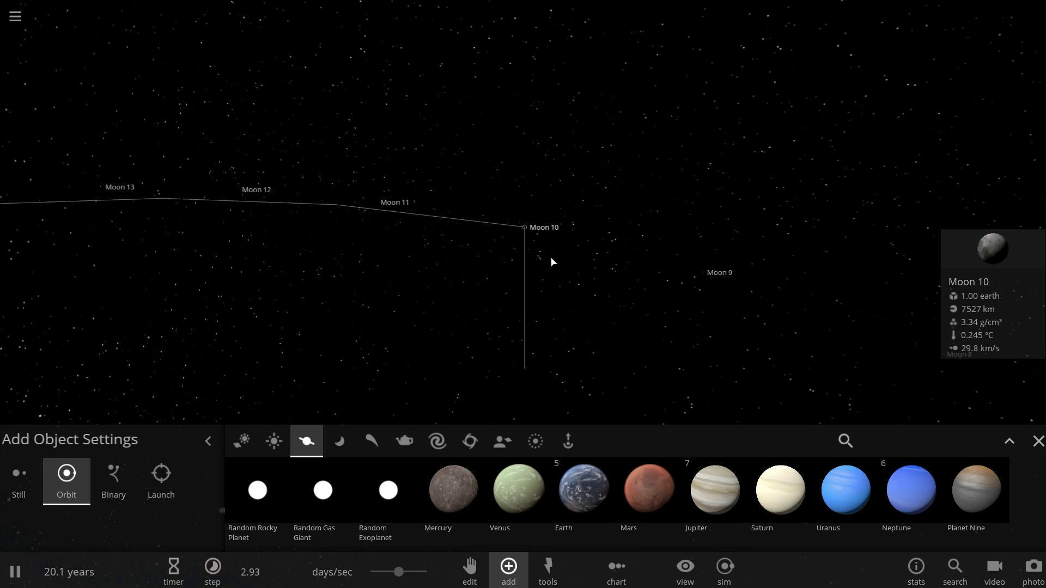
pyautogui.scroll(-5, 552, 262)
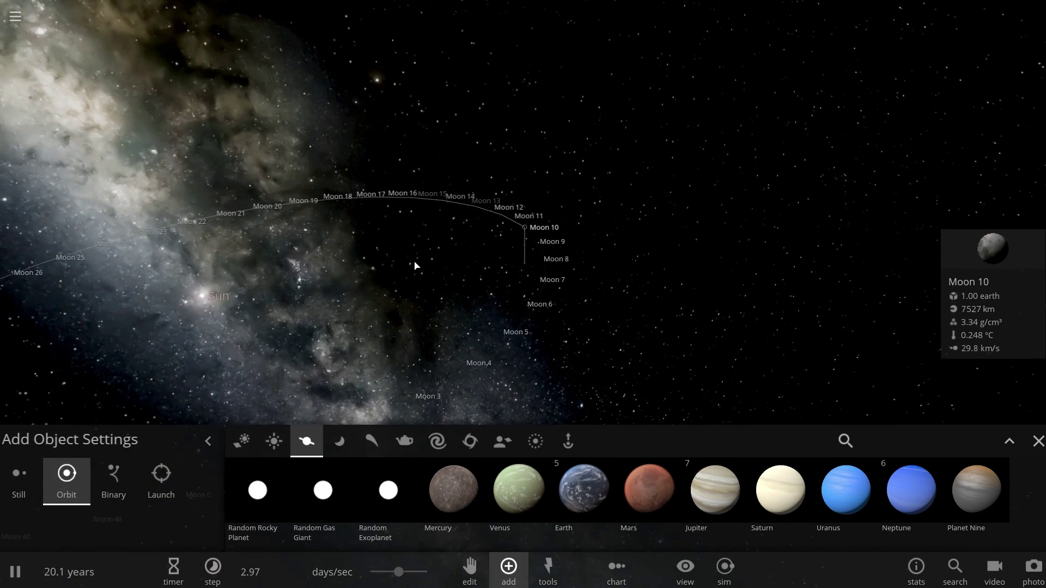
pyautogui.scroll(-2, 415, 266)
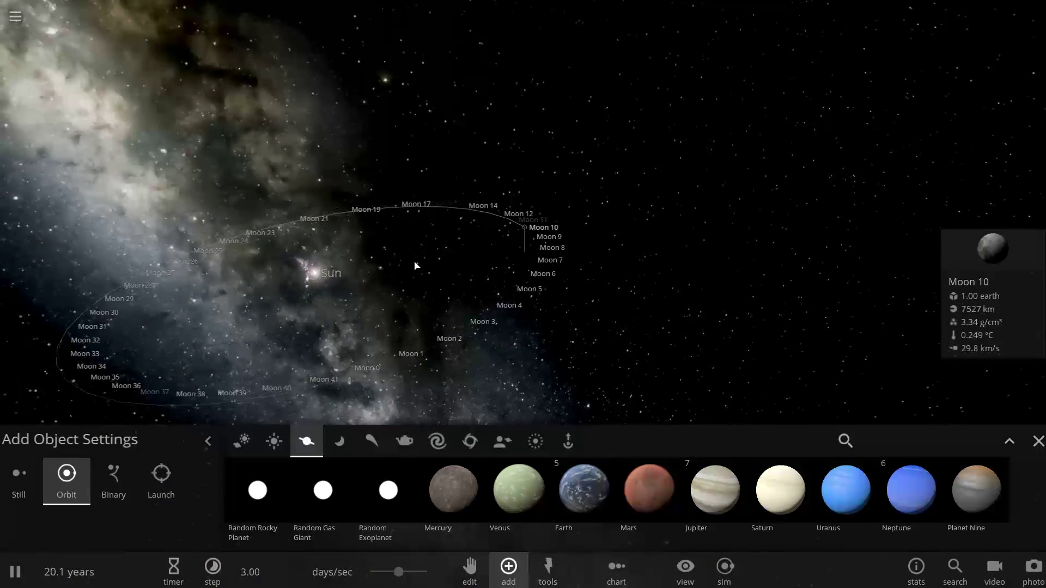
pyautogui.doubleClick(336, 281)
pyautogui.click(1038, 440)
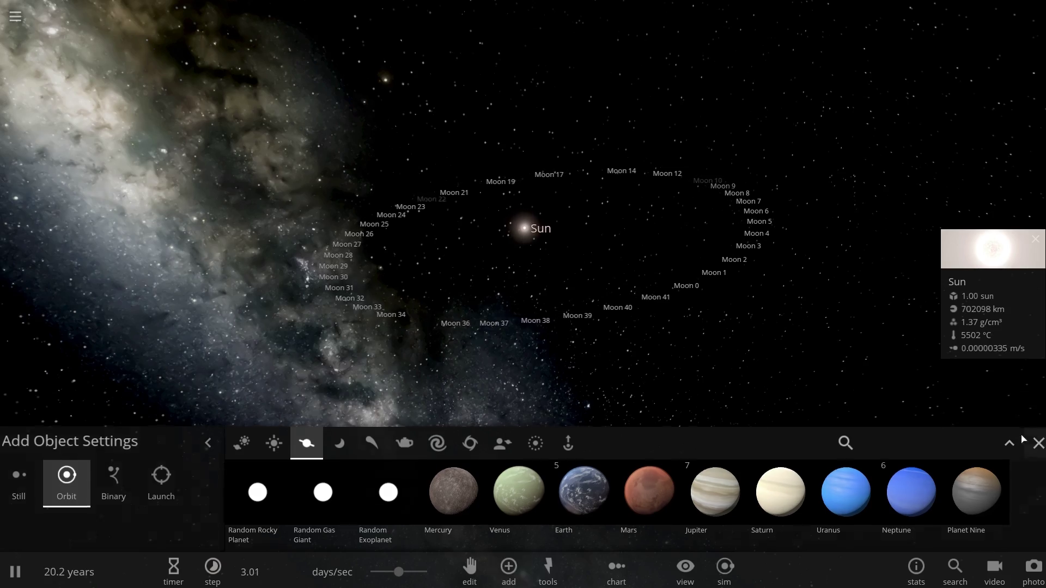
# Orbit until the ring looks round, close the Sun's details, and zoom in on the Sun
pyautogui.moveTo(858, 415); pyautogui.dragTo(614, 493)
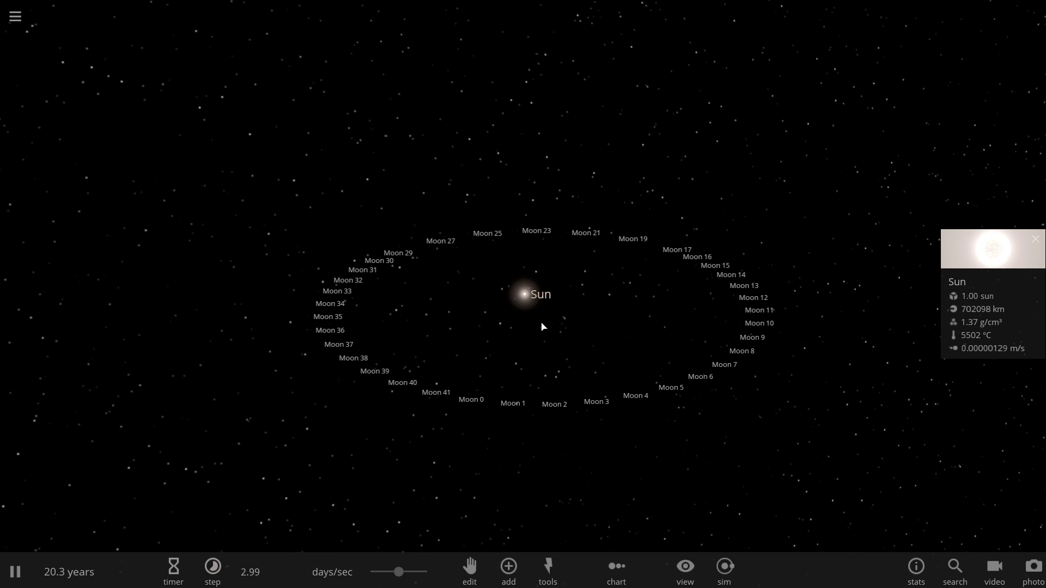
pyautogui.moveTo(539, 326); pyautogui.dragTo(538, 412, button='right')
pyautogui.click(1029, 248)
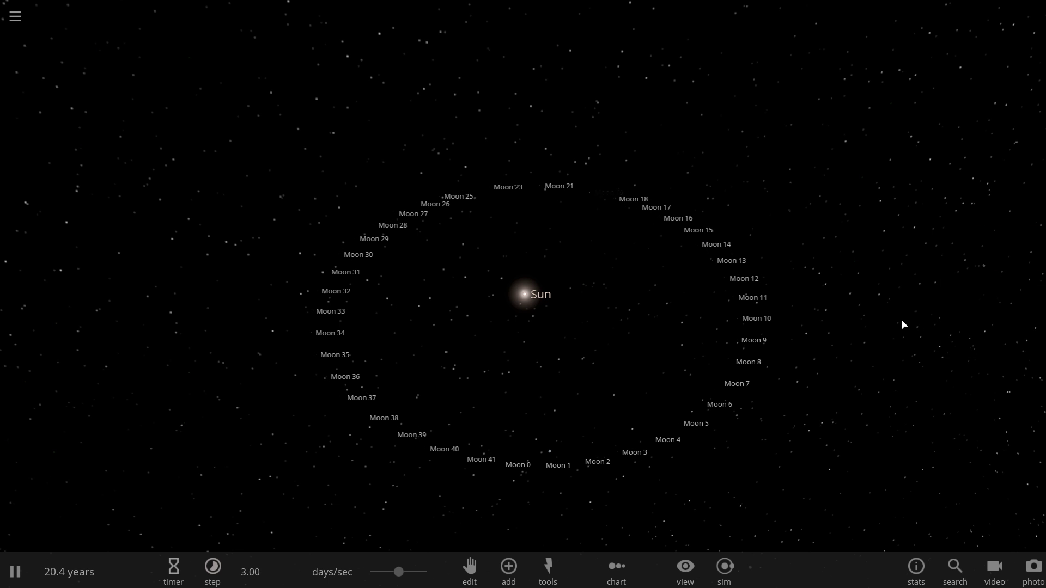
pyautogui.scroll(3, 902, 325)
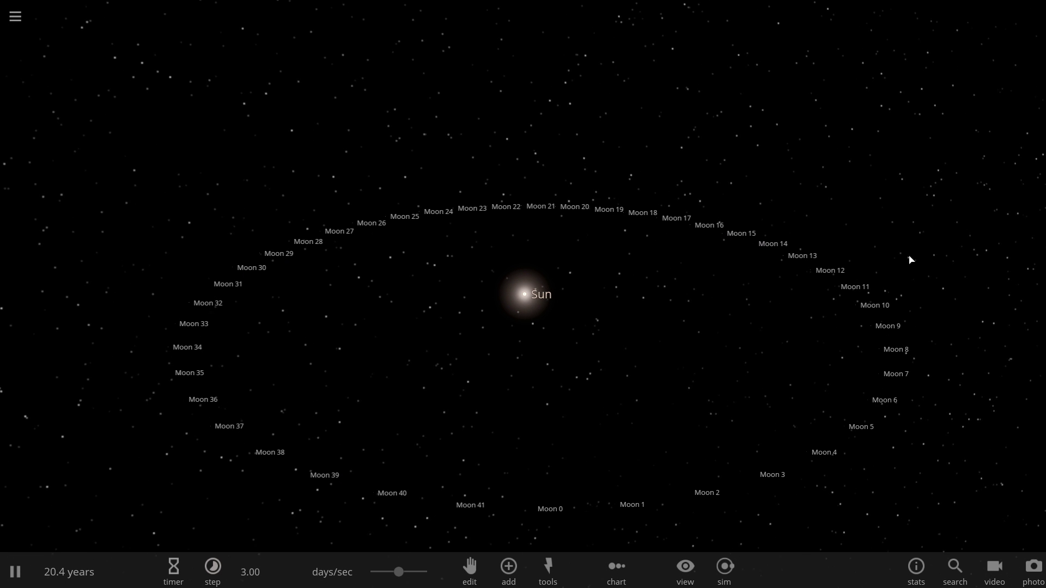